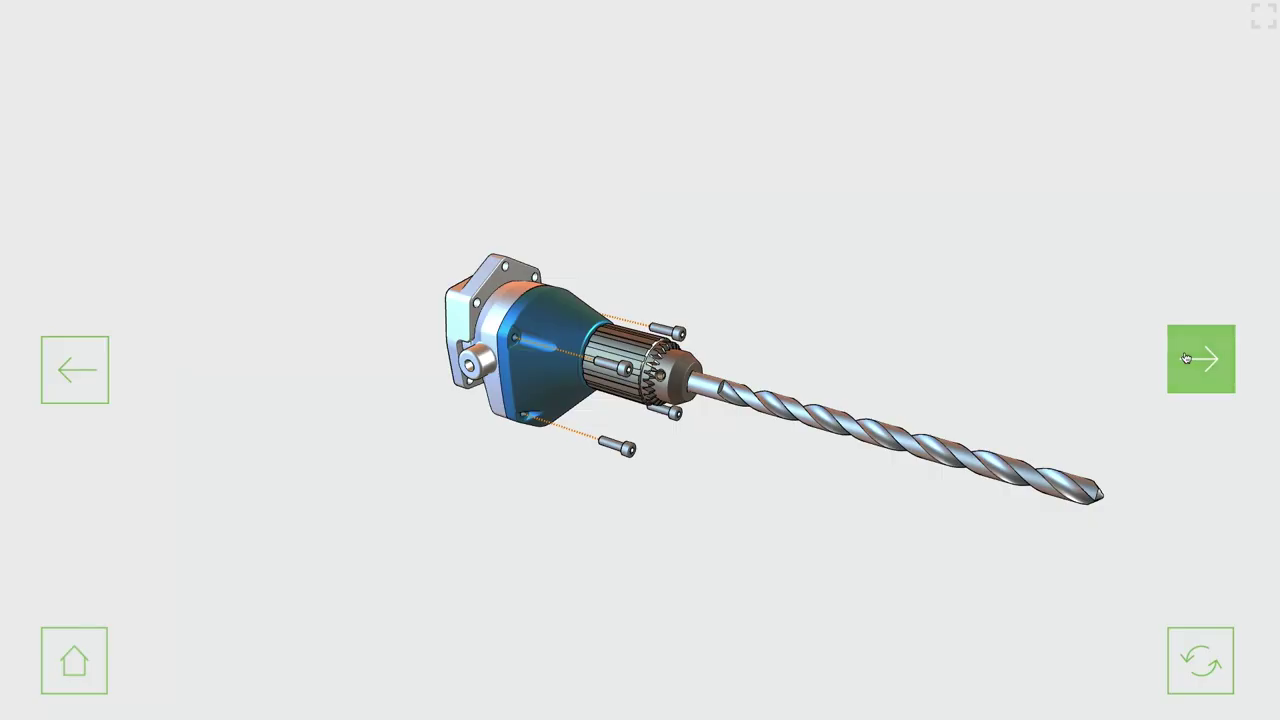
Advance the drill and brick-model instructions to view their following assembly steps.
{"action": "left_click", "coordinate": [1190, 358]}
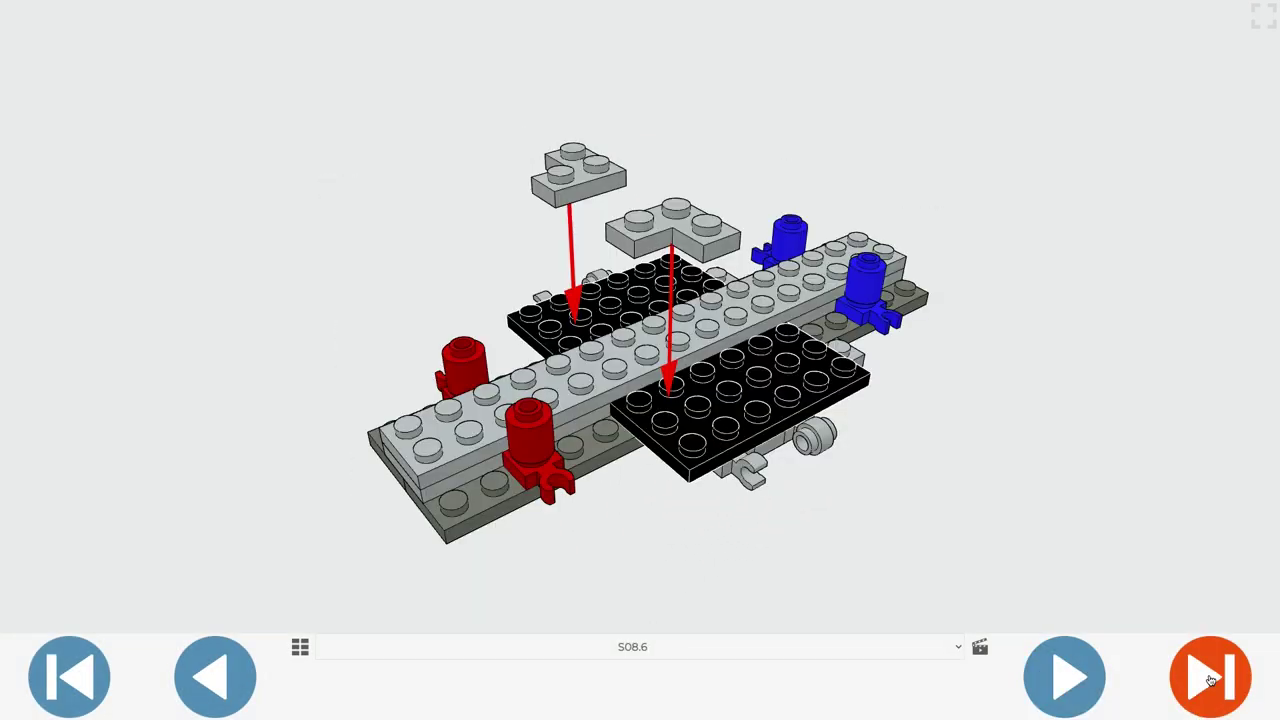
{"action": "left_click", "coordinate": [1210, 677]}
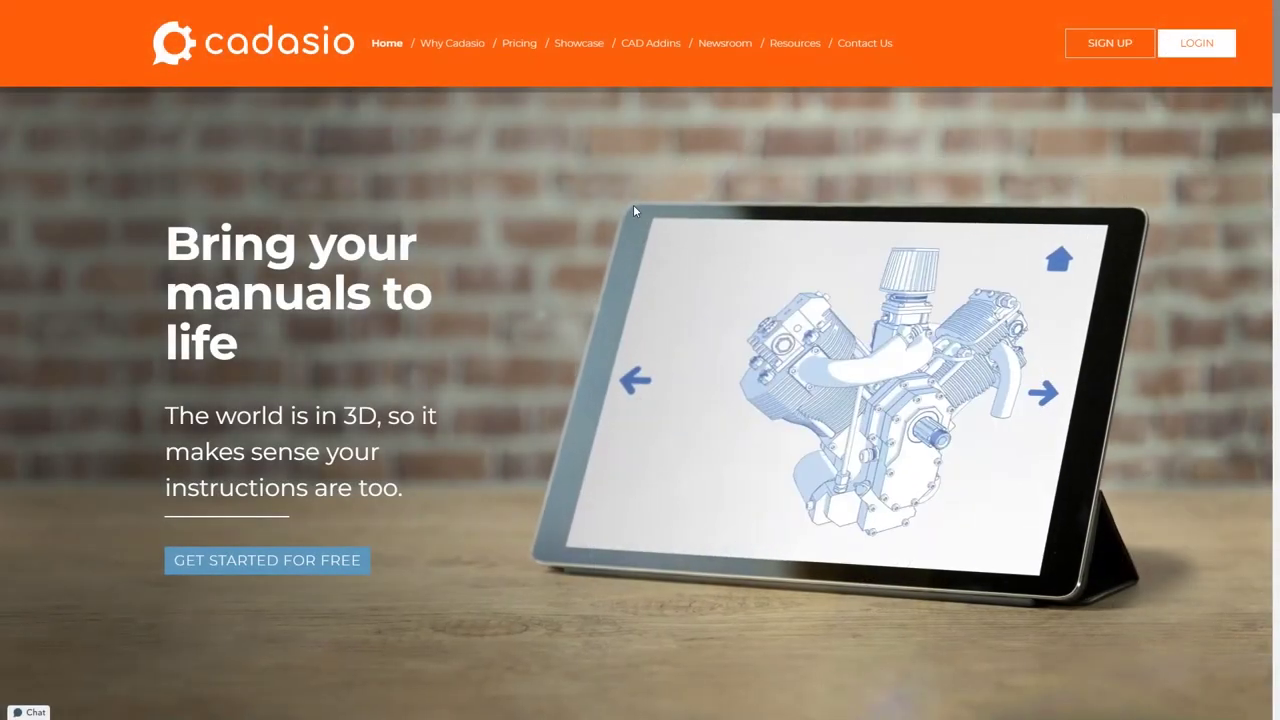
Log in to the cadasio account and open the Bike project to examine its frame model.
{"action": "left_click", "coordinate": [1196, 43]}
{"action": "left_click", "coordinate": [616, 310]}
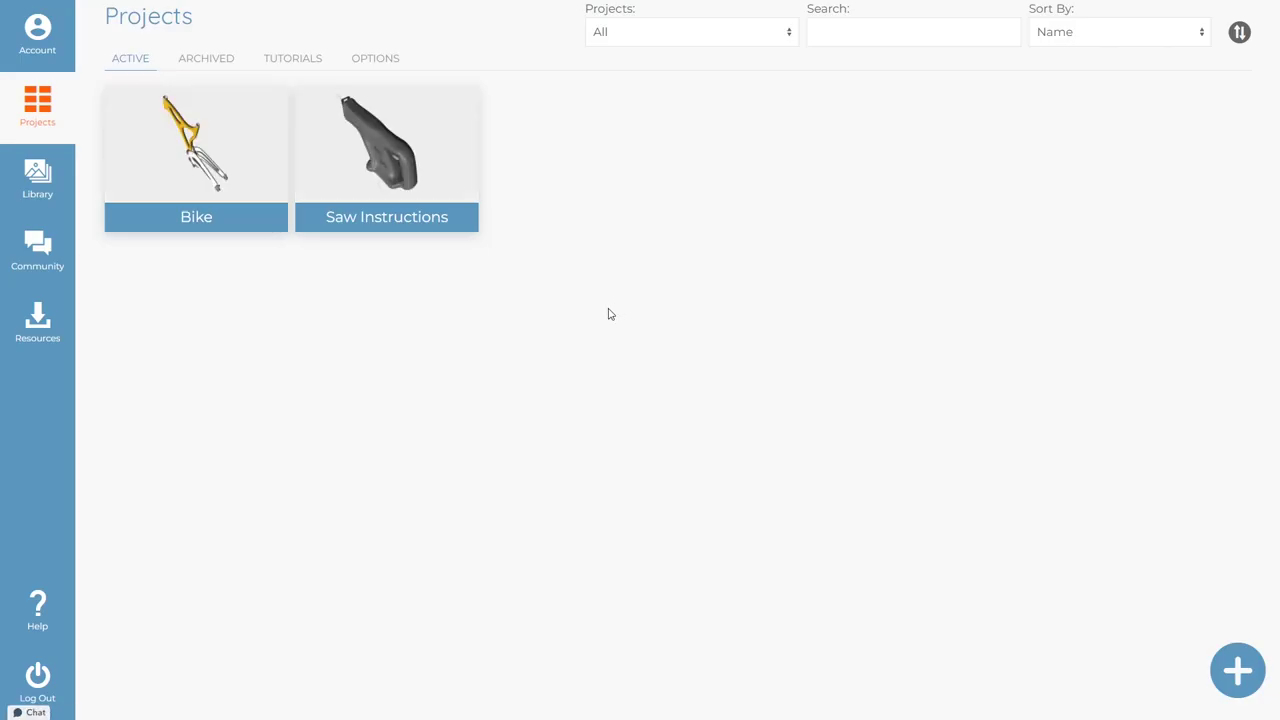
{"action": "left_click", "coordinate": [196, 148]}
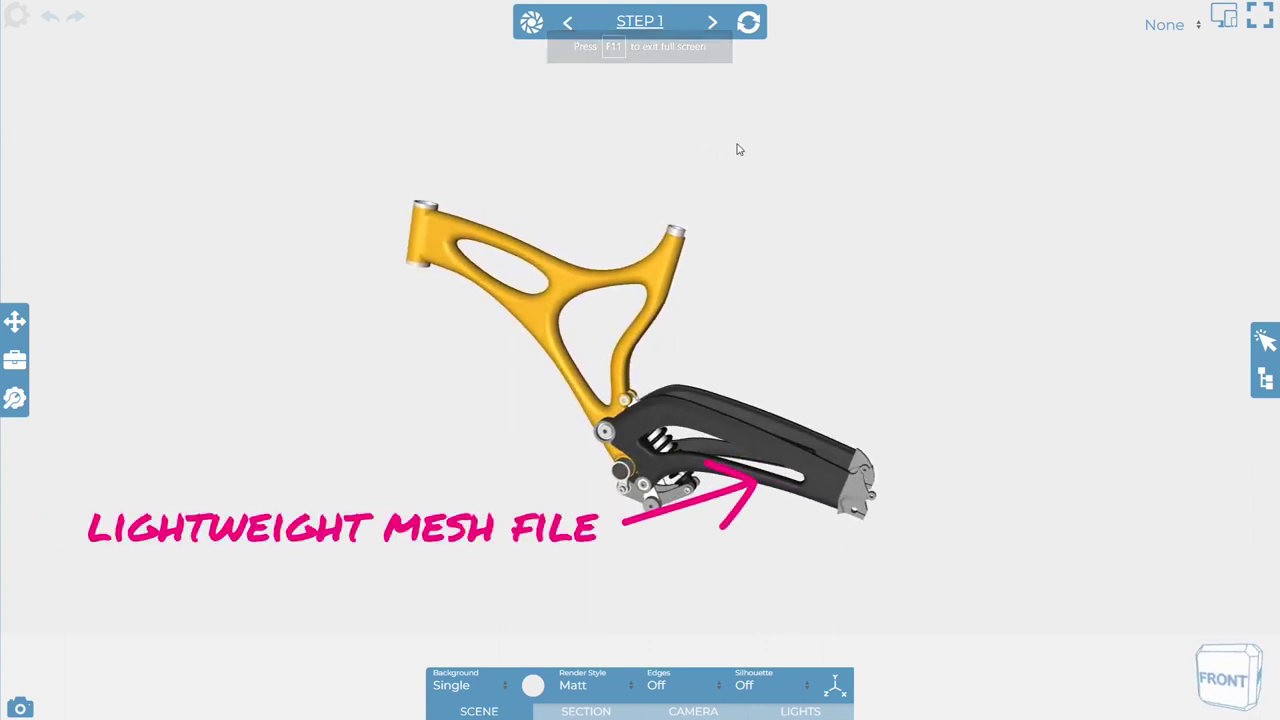
{"action": "scroll", "coordinate": [631, 347], "scroll_direction": "down", "scroll_amount": 5}
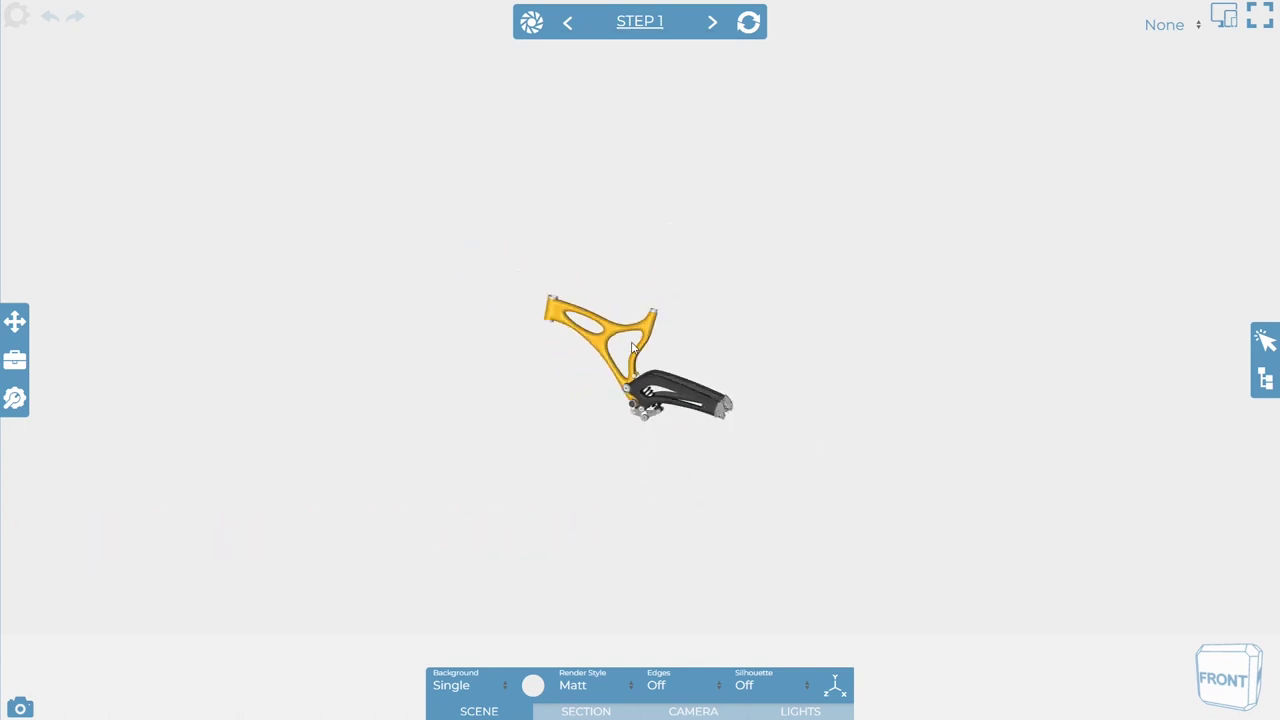
{"action": "scroll", "coordinate": [631, 347], "scroll_direction": "up", "scroll_amount": 8}
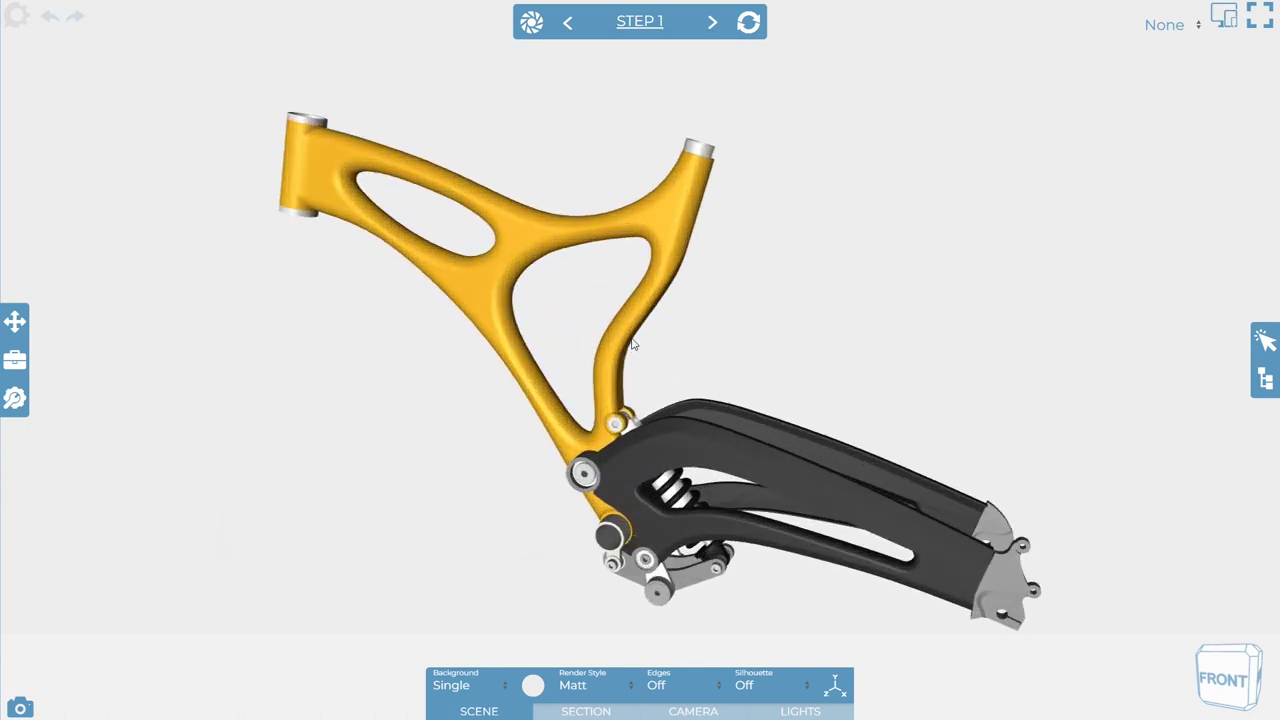
{"action": "right_click_drag", "start_coordinate": [631, 344], "coordinate": [607, 308]}
{"action": "left_click_drag", "start_coordinate": [608, 308], "coordinate": [335, 137]}
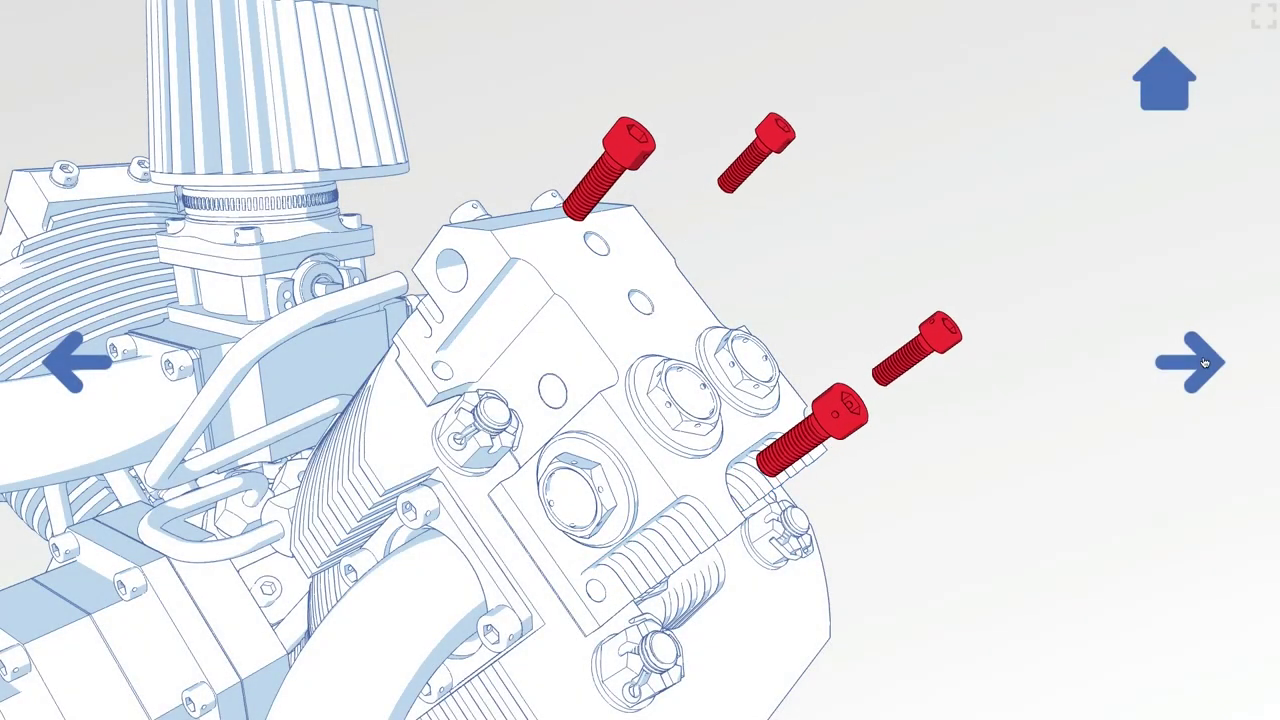
Step forward through the engine instructions showing the removal of the cylinder's bolts, cover and springs.
{"action": "left_click", "coordinate": [1205, 362]}
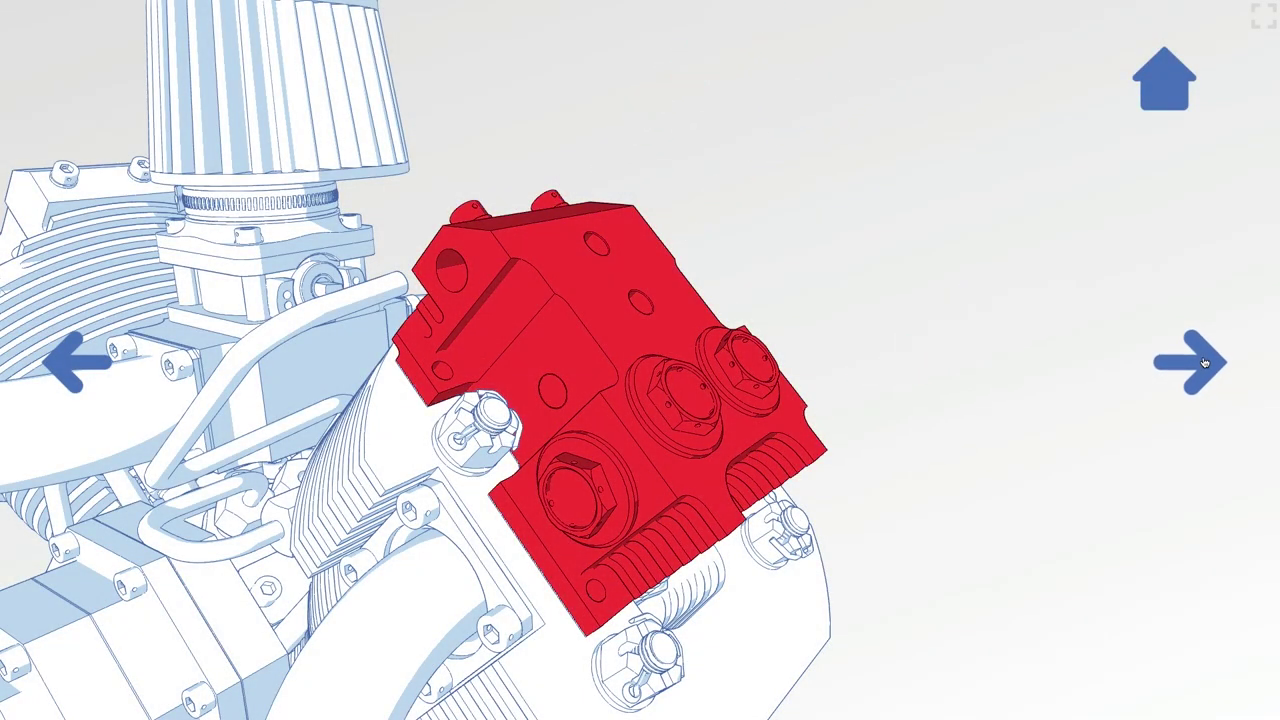
{"action": "left_click", "coordinate": [1205, 362]}
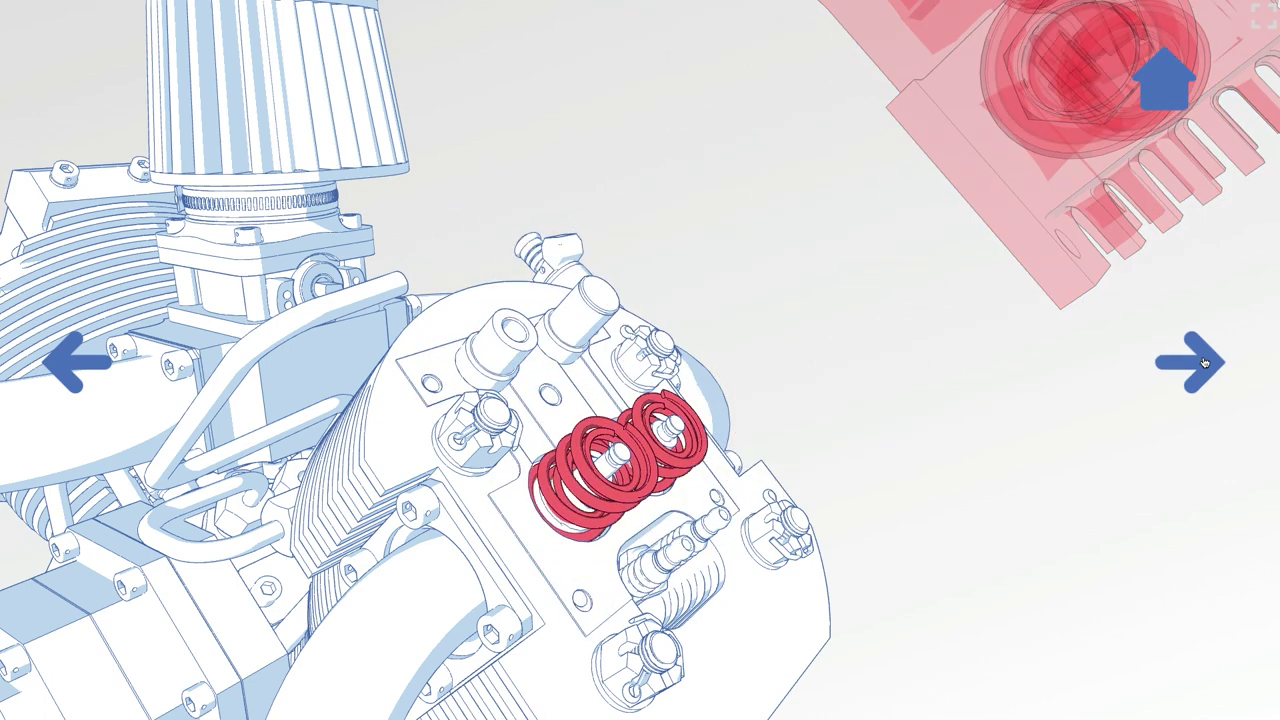
{"action": "left_click", "coordinate": [1205, 362]}
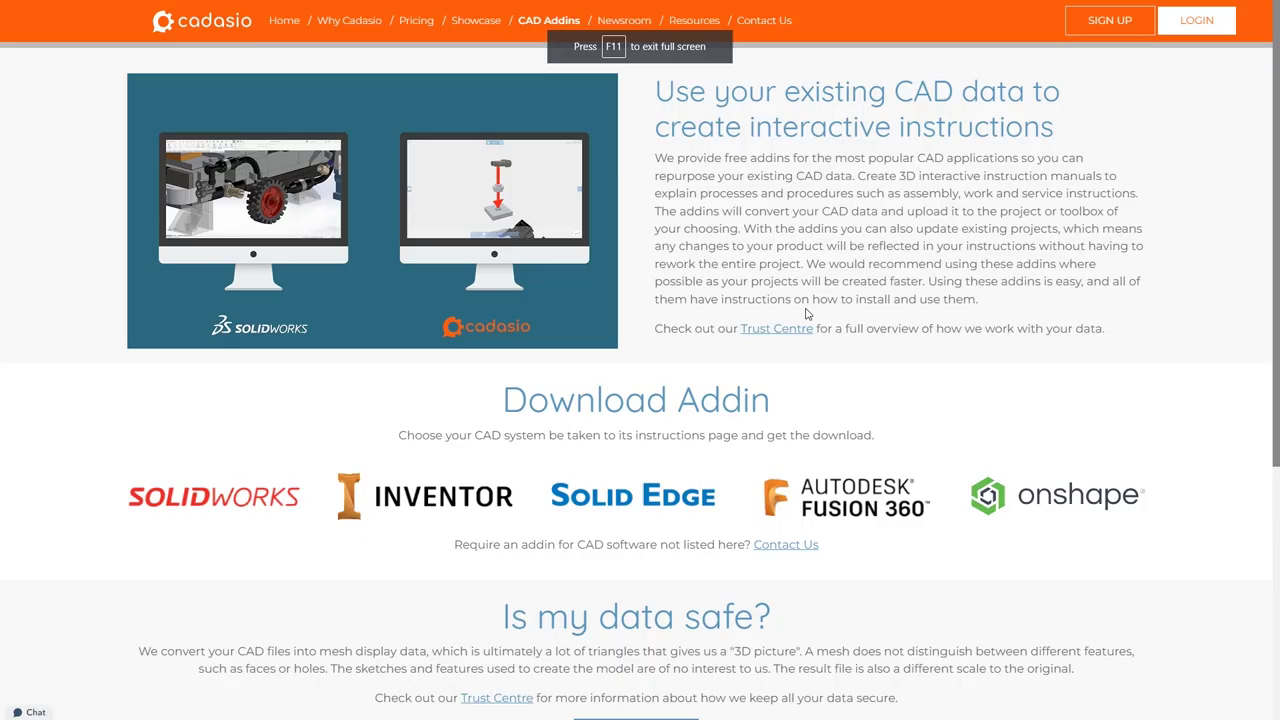
Search the Autodesk App Store for CADASIO, view the Cadasio for Autodesk Fusion 360 listing, and return to Fusion 360.
{"action": "scroll", "coordinate": [808, 314], "scroll_direction": "down", "scroll_amount": 3}
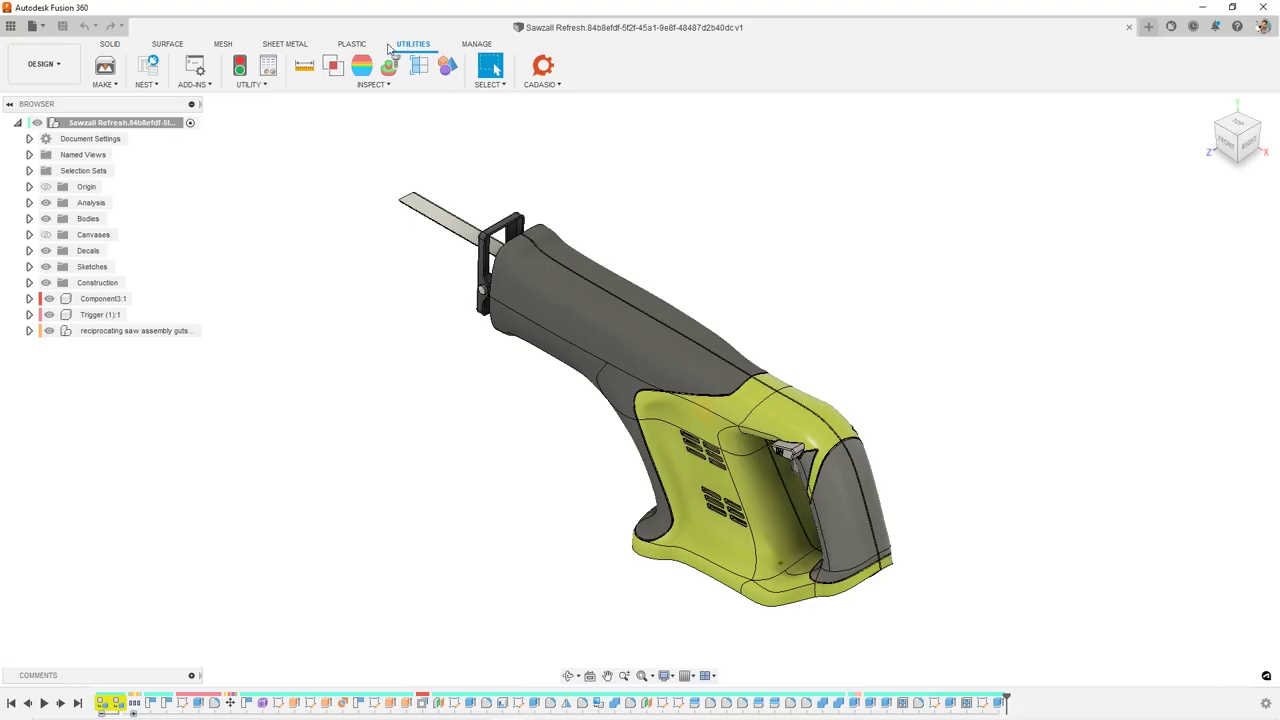
{"action": "left_click", "coordinate": [209, 85]}
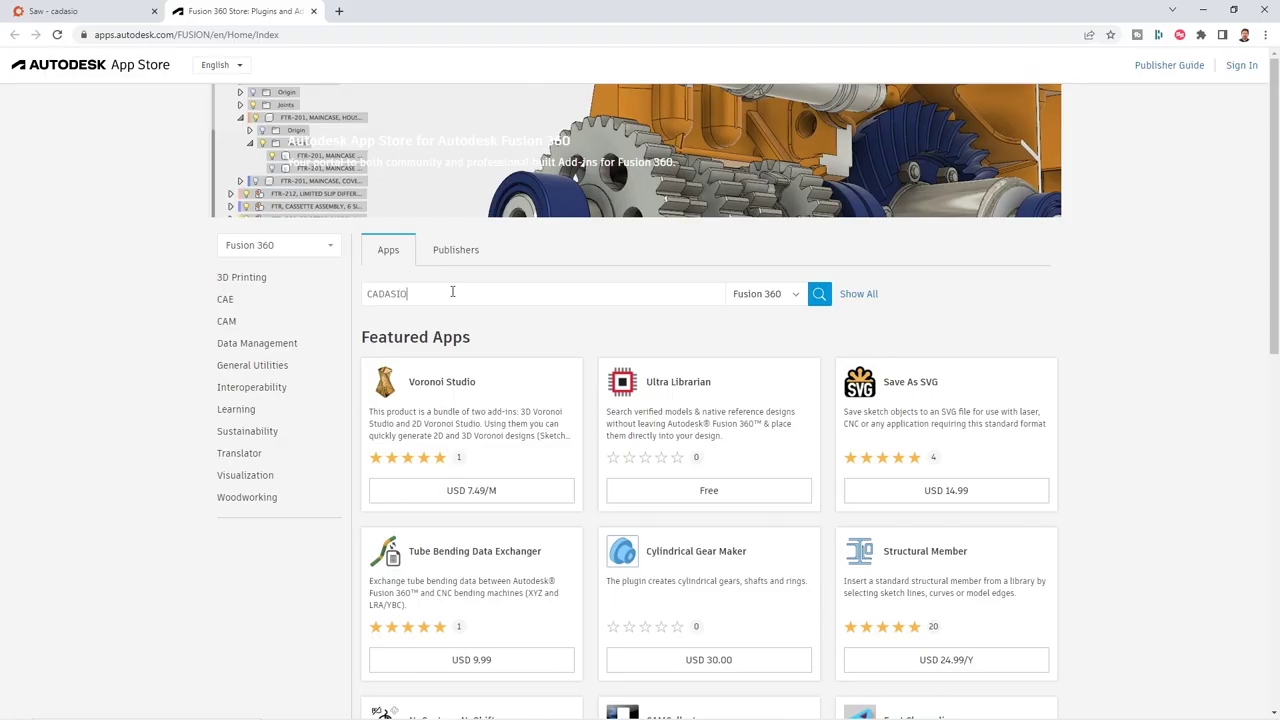
{"action": "key", "text": "Return"}
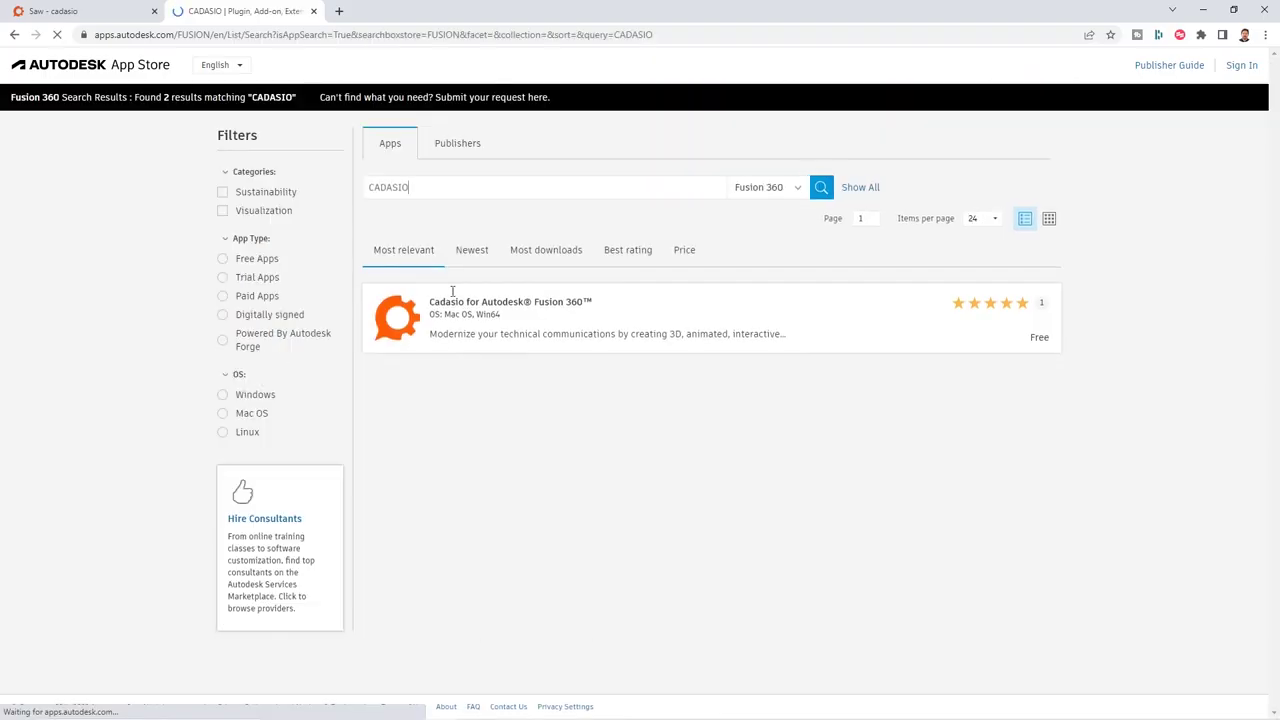
{"action": "left_click", "coordinate": [572, 325]}
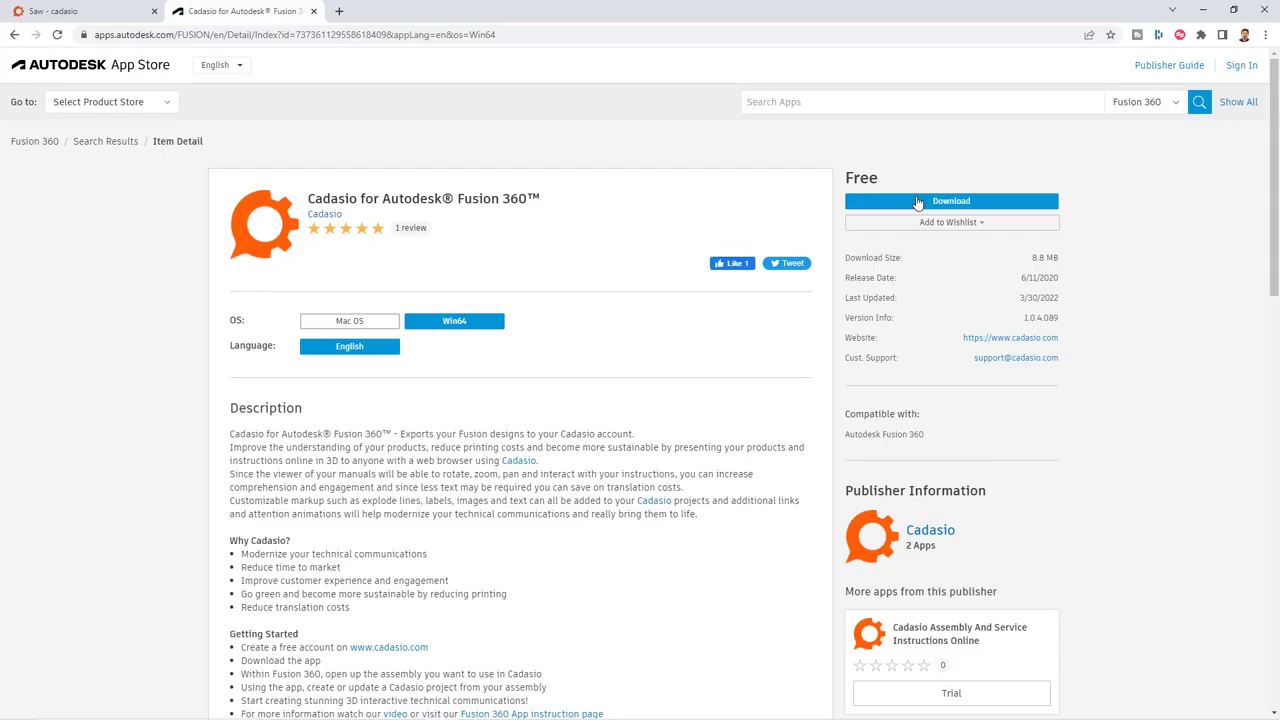
{"action": "left_click", "coordinate": [1205, 9]}
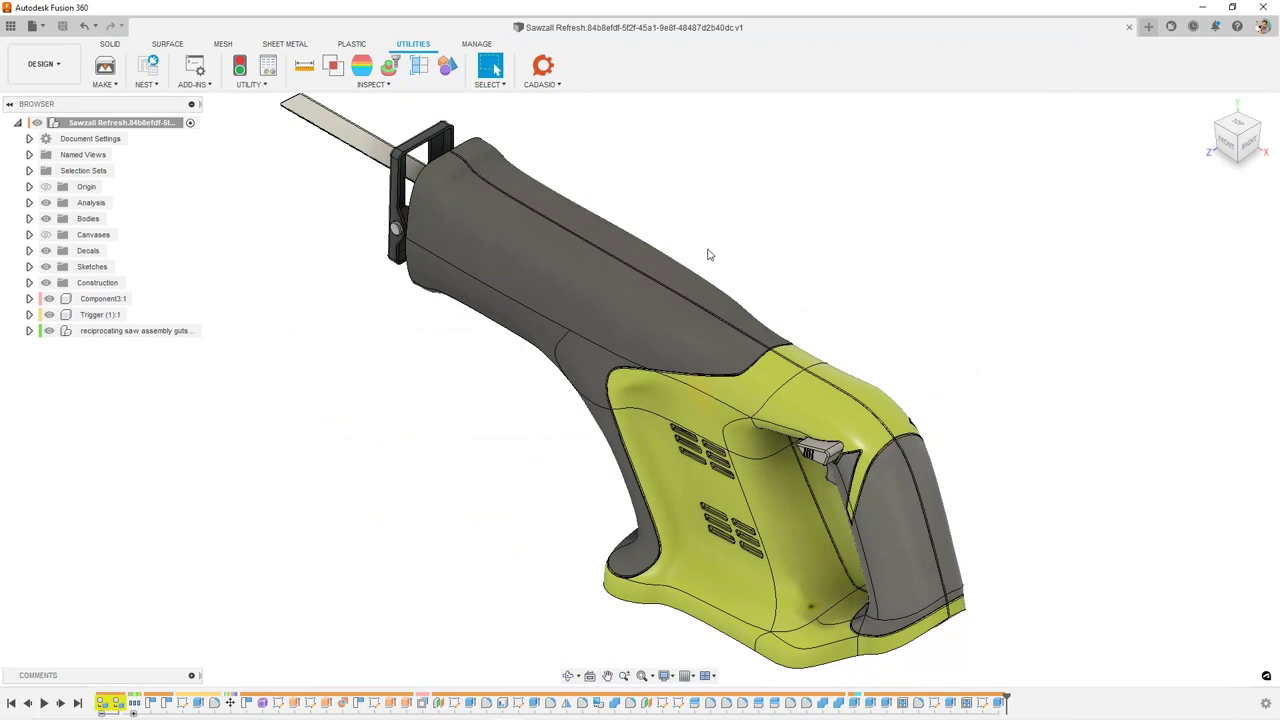
Review the Advanced and Update options of the Cadasio upload add-in, and close it without uploading.
{"action": "left_click", "coordinate": [541, 86]}
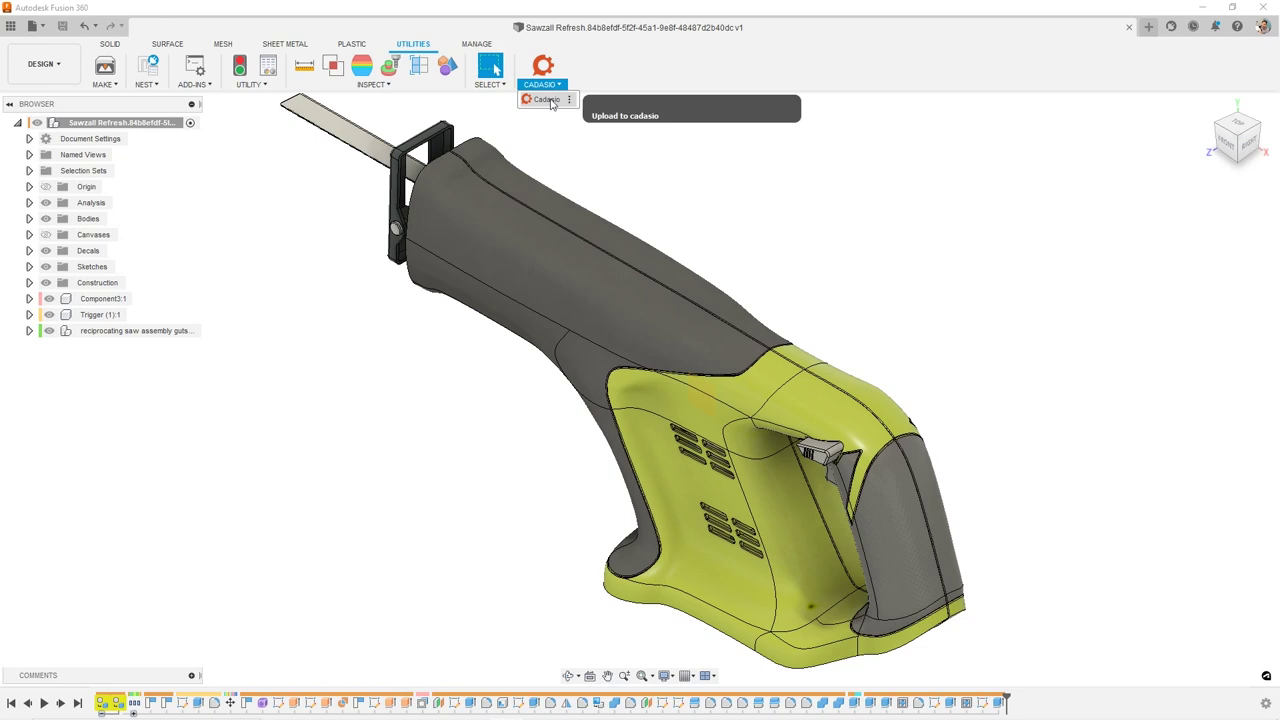
{"action": "left_click", "coordinate": [546, 100]}
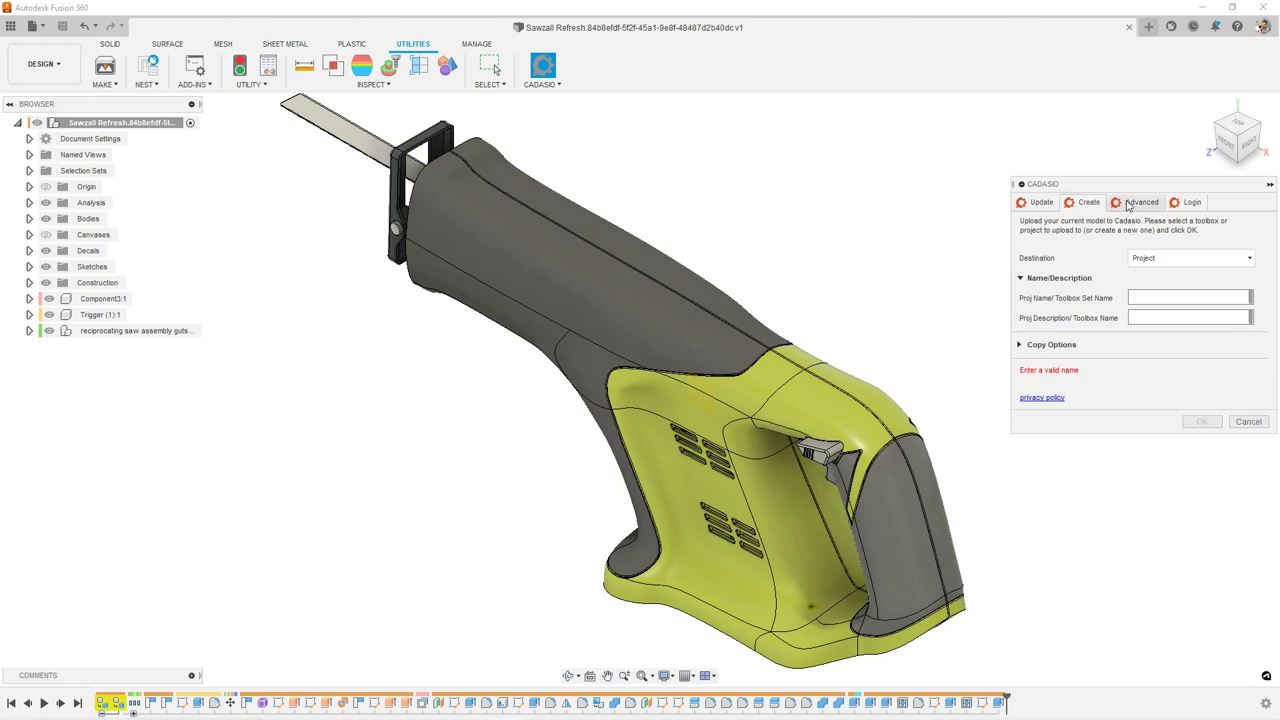
{"action": "left_click", "coordinate": [1086, 203]}
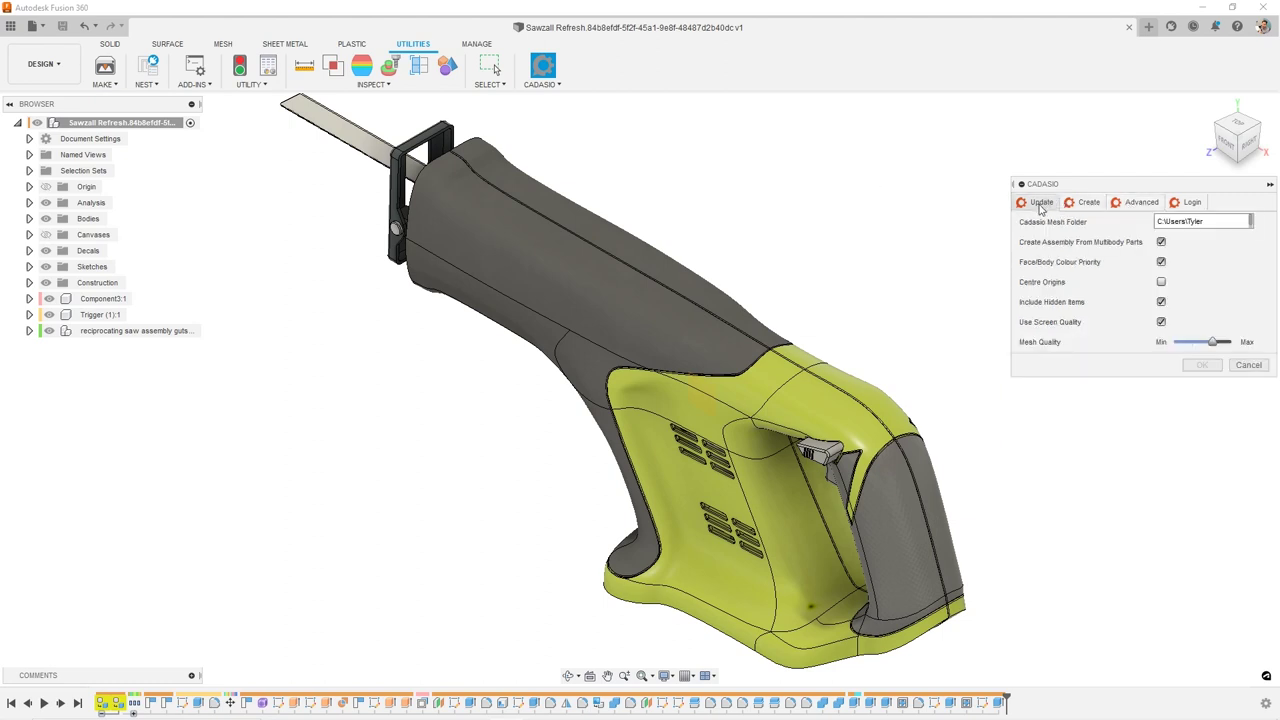
{"action": "left_click", "coordinate": [1042, 203]}
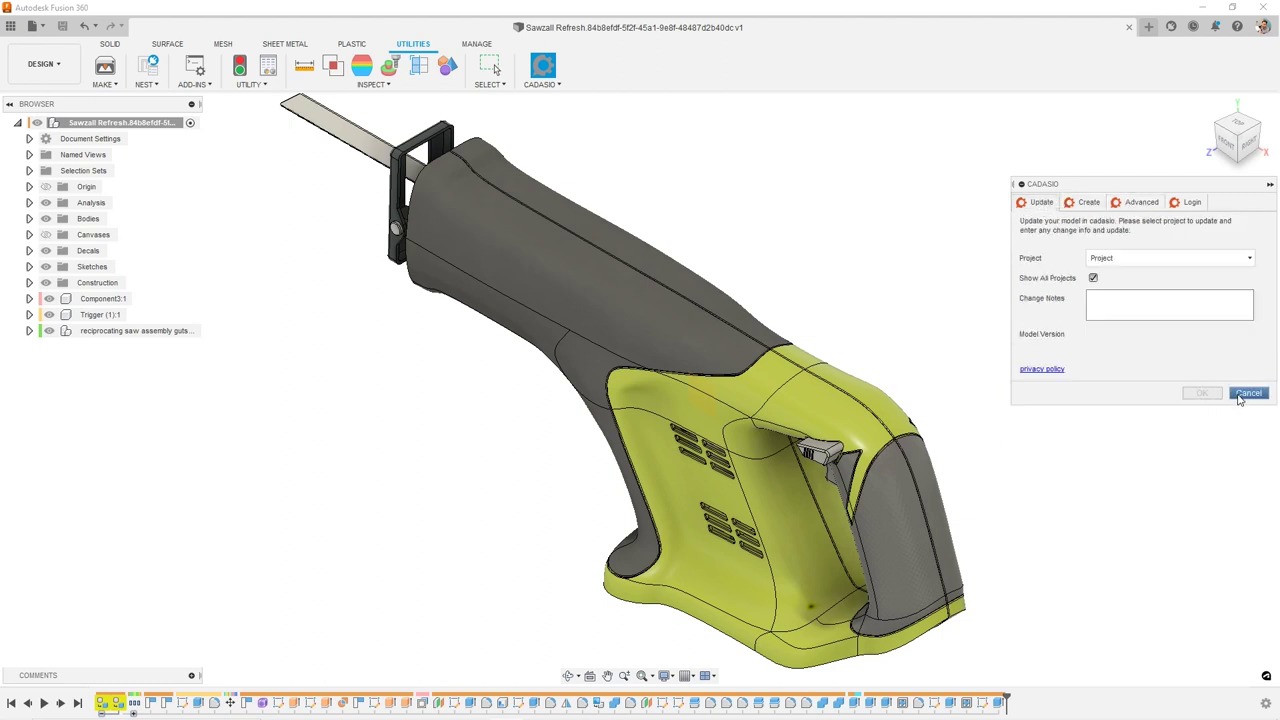
{"action": "left_click", "coordinate": [1248, 393]}
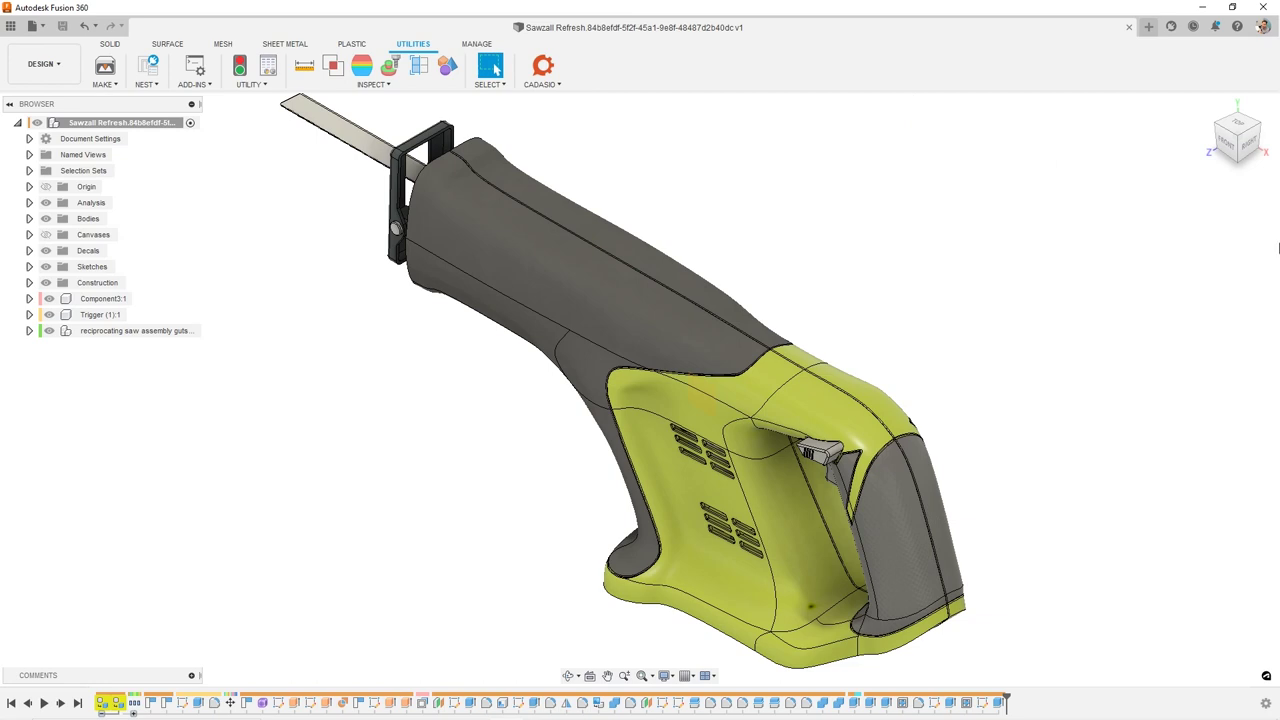
Upload the saw model to Cadasio as a new project named Saw Instructions and open it in the browser.
{"action": "left_click", "coordinate": [543, 66]}
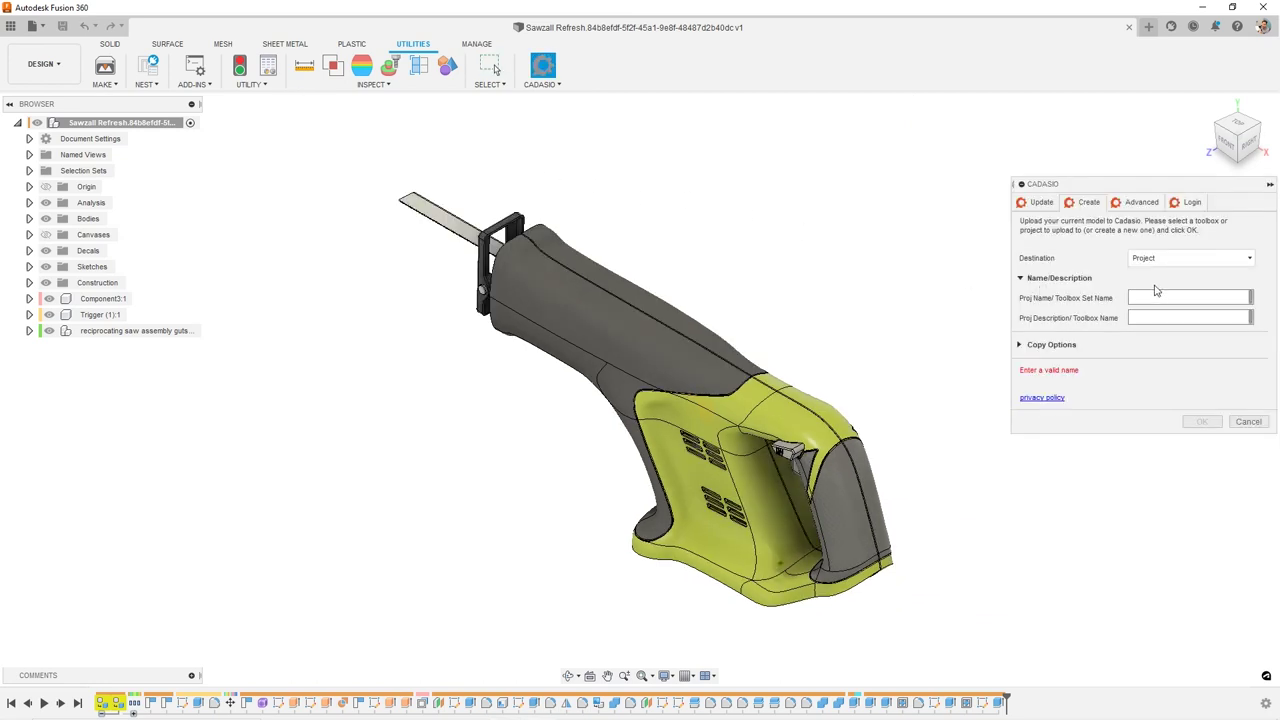
{"action": "left_click", "coordinate": [1153, 296]}
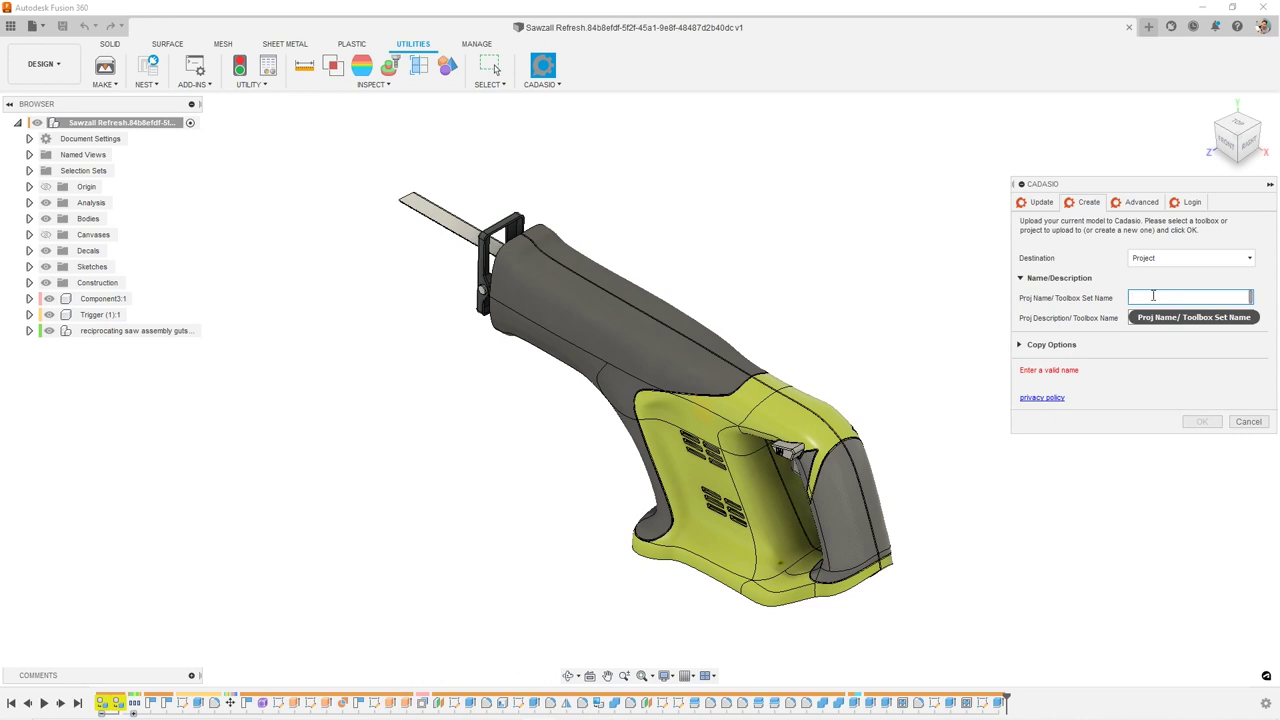
{"action": "type", "text": "Saw Instructions"}
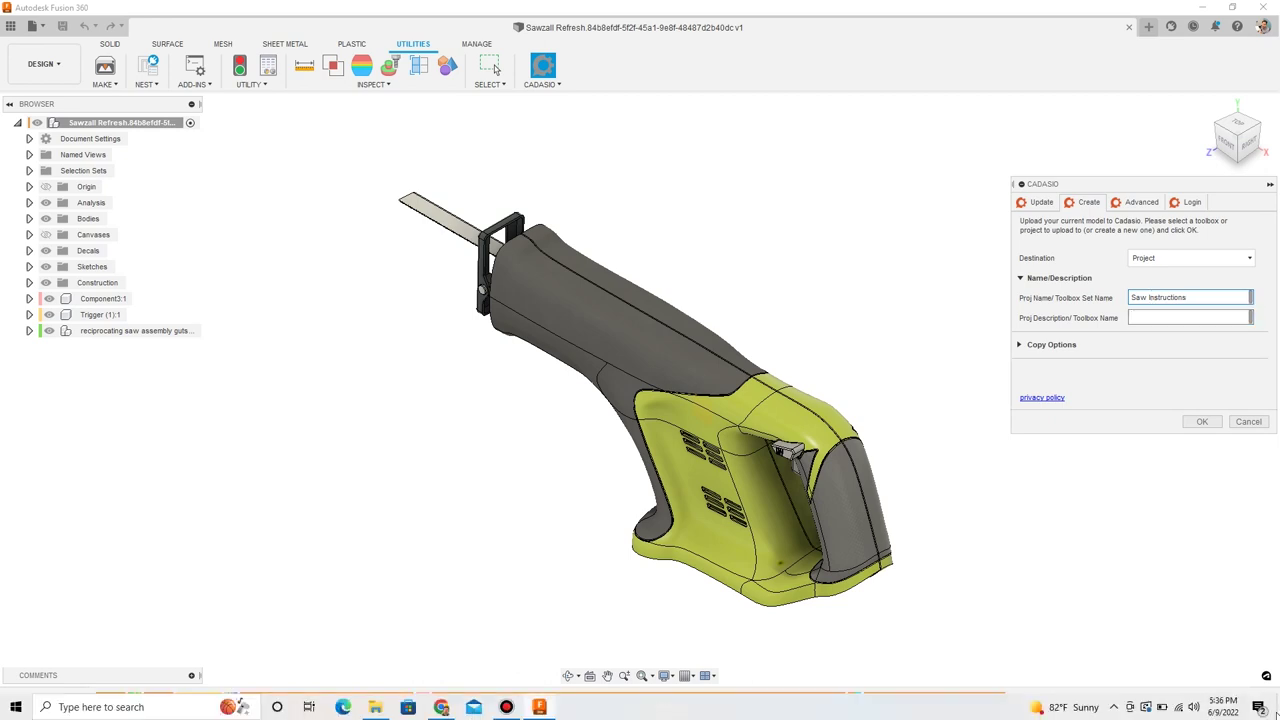
{"action": "left_click", "coordinate": [1208, 422]}
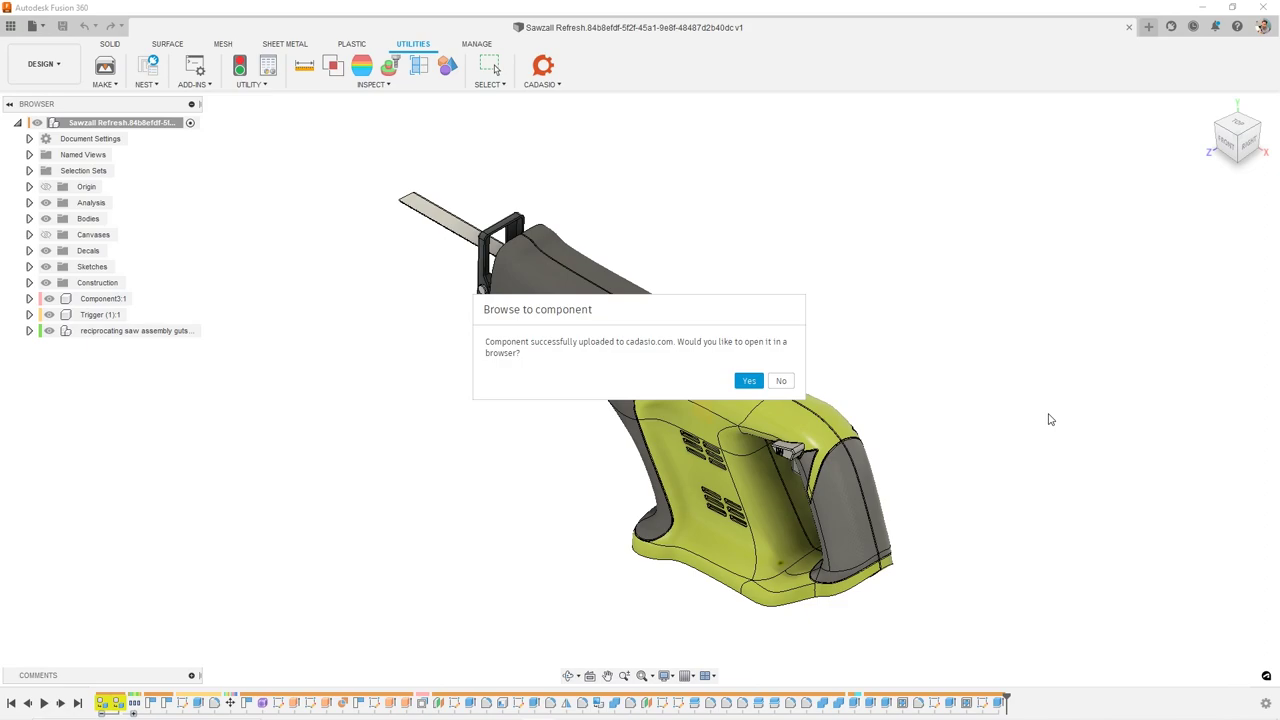
{"action": "left_click", "coordinate": [749, 381]}
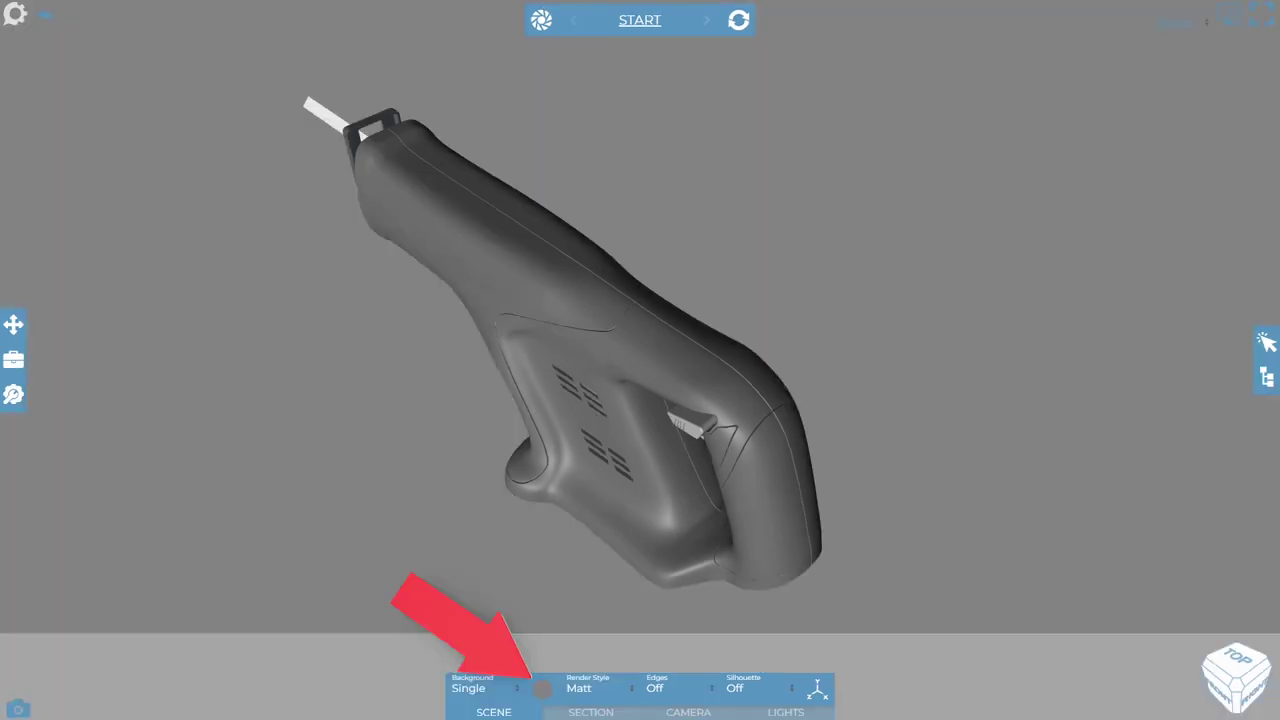
Lighten the scene's background colour to light grey and change the background type to Radial.
{"action": "left_click", "coordinate": [542, 689]}
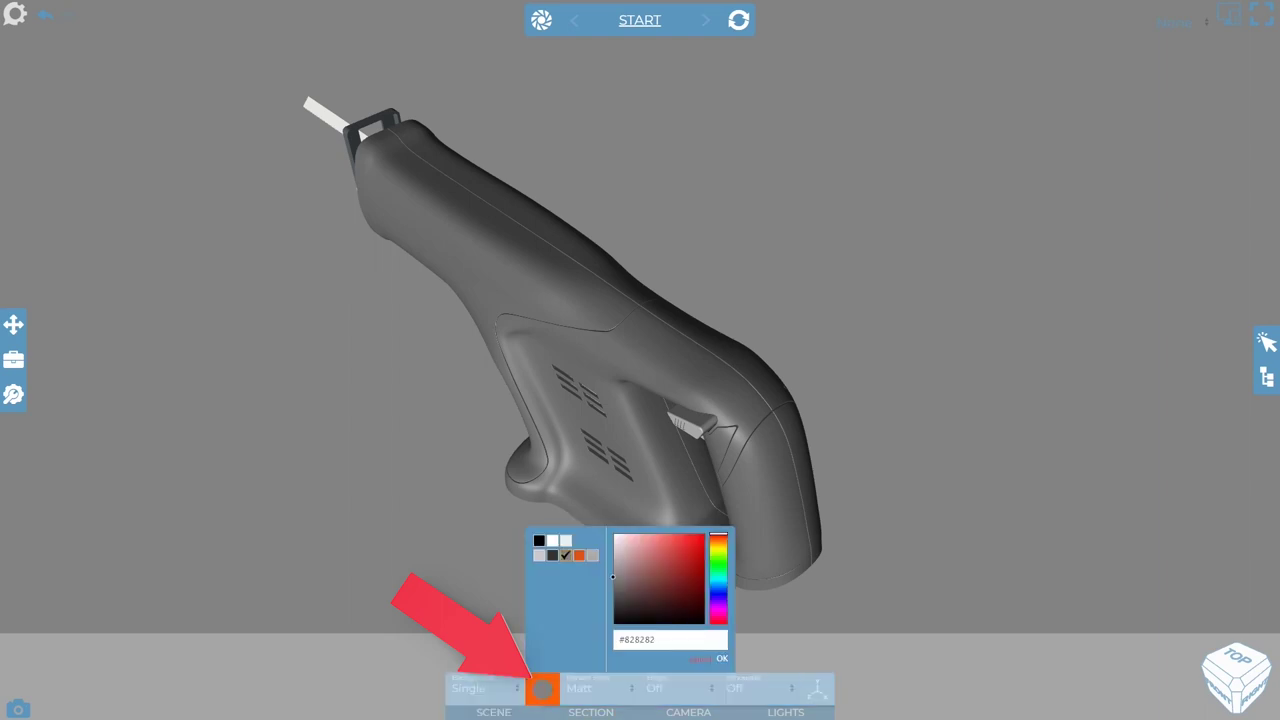
{"action": "left_click_drag", "start_coordinate": [614, 577], "coordinate": [615, 554]}
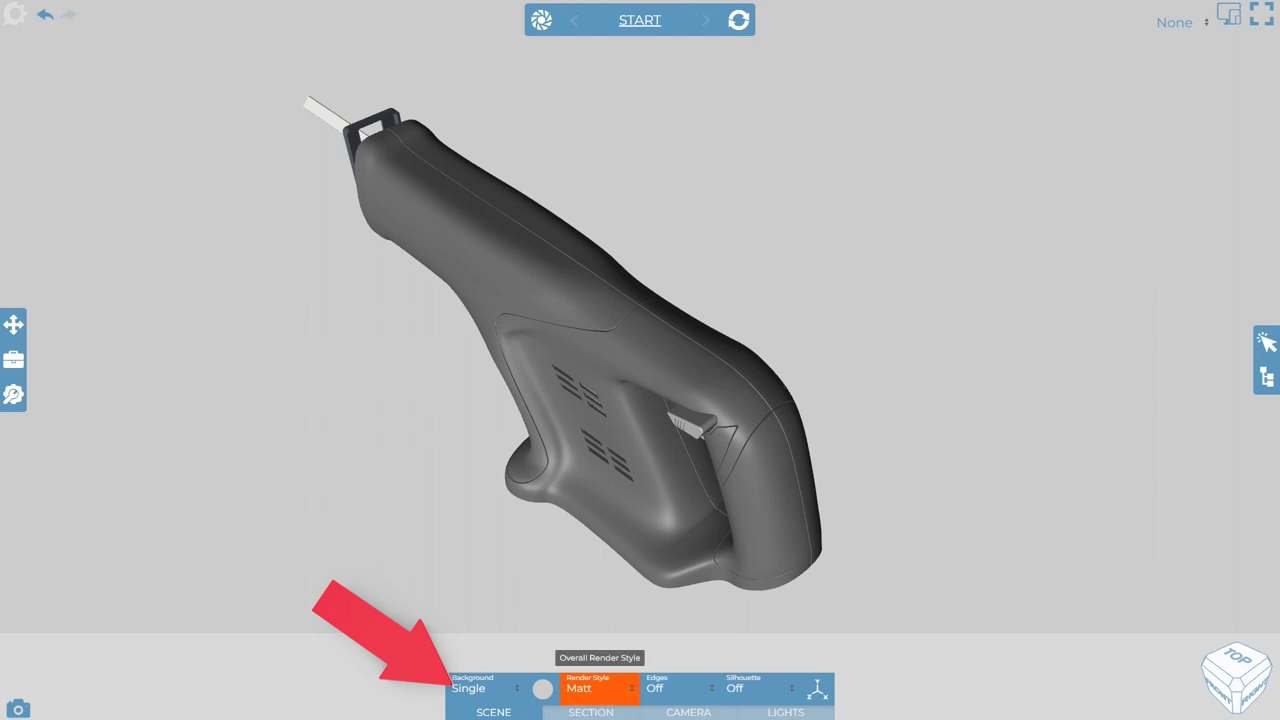
{"action": "left_click", "coordinate": [484, 688]}
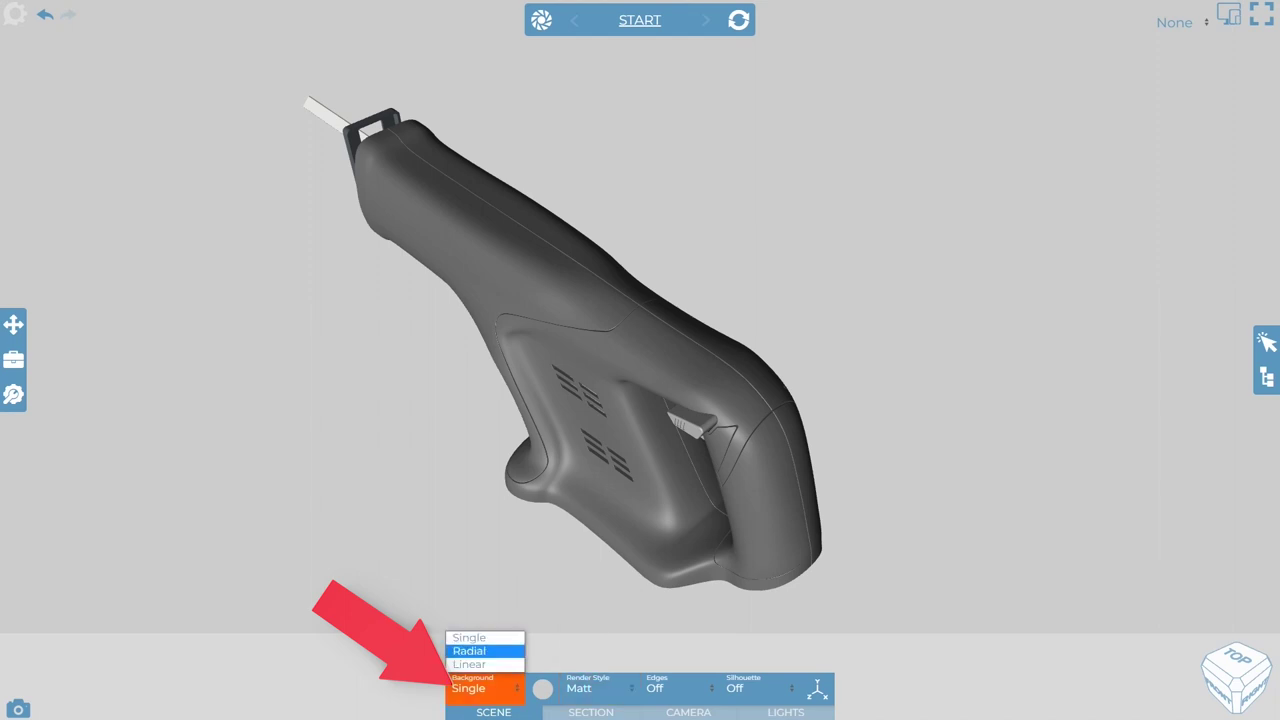
{"action": "left_click", "coordinate": [477, 651]}
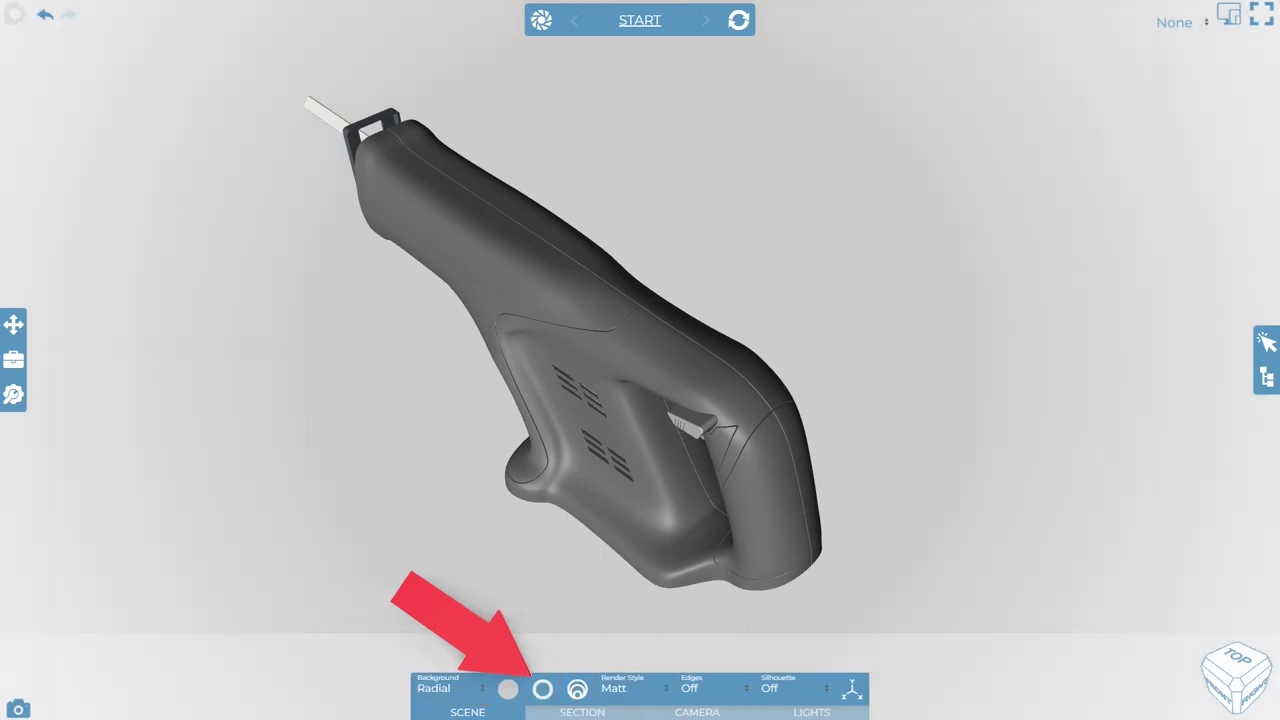
Set the radial background's outer colour to #333333 and widen its light central area.
{"action": "left_click", "coordinate": [542, 689]}
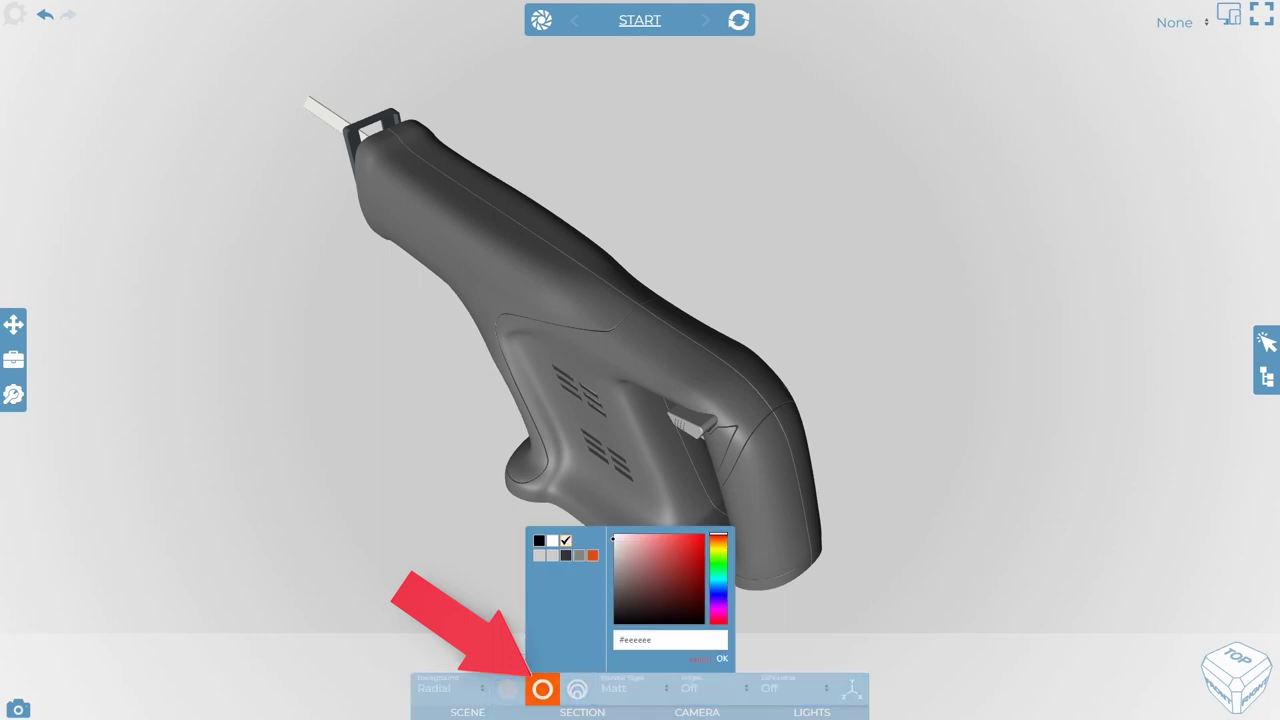
{"action": "left_click", "coordinate": [566, 555]}
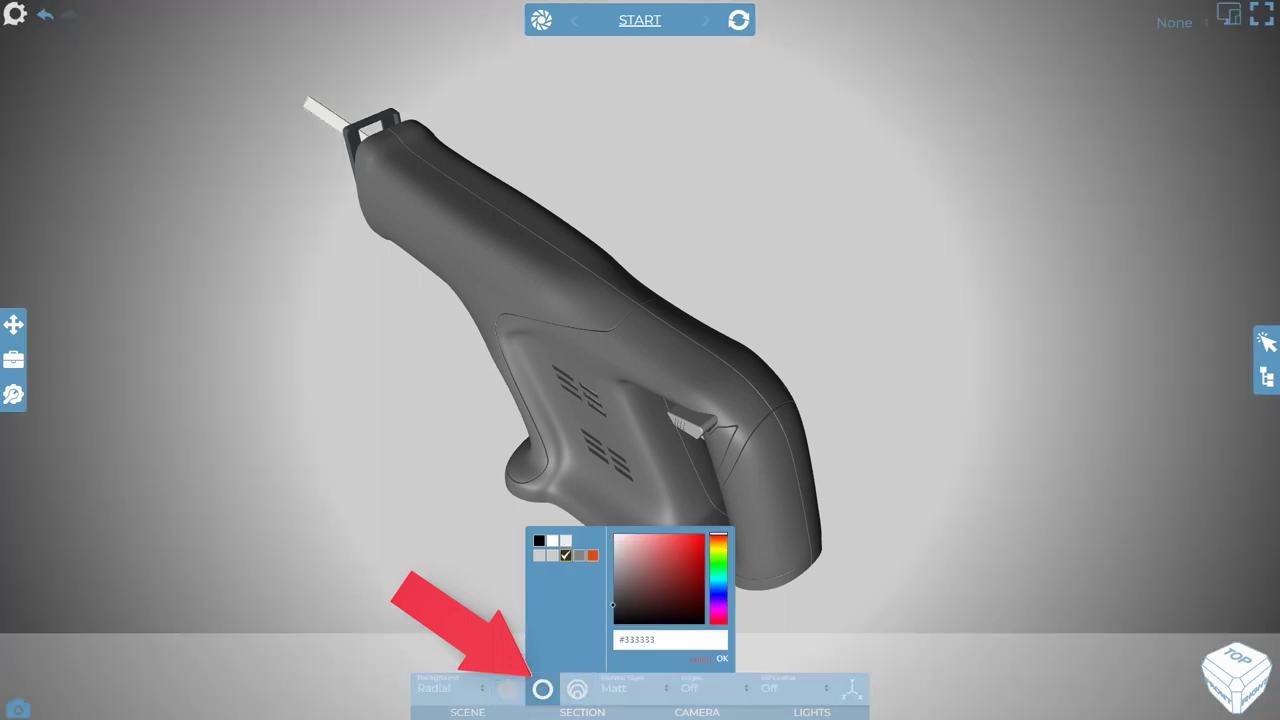
{"action": "left_click", "coordinate": [577, 689]}
{"action": "left_click", "coordinate": [577, 689]}
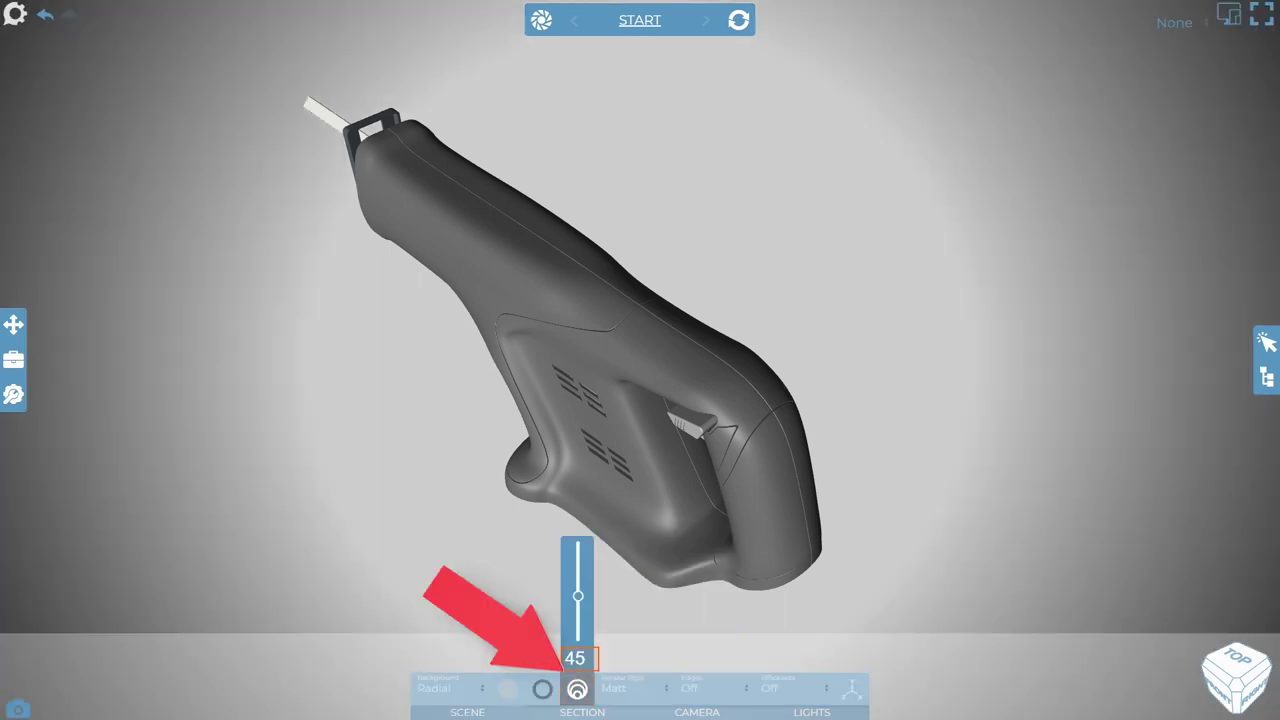
{"action": "mouse_move", "coordinate": [578, 596]}
{"action": "left_mouse_down"}
{"action": "mouse_move", "coordinate": [578, 609]}
{"action": "mouse_move", "coordinate": [578, 577]}
{"action": "left_mouse_up"}
{"action": "left_click", "coordinate": [634, 689]}
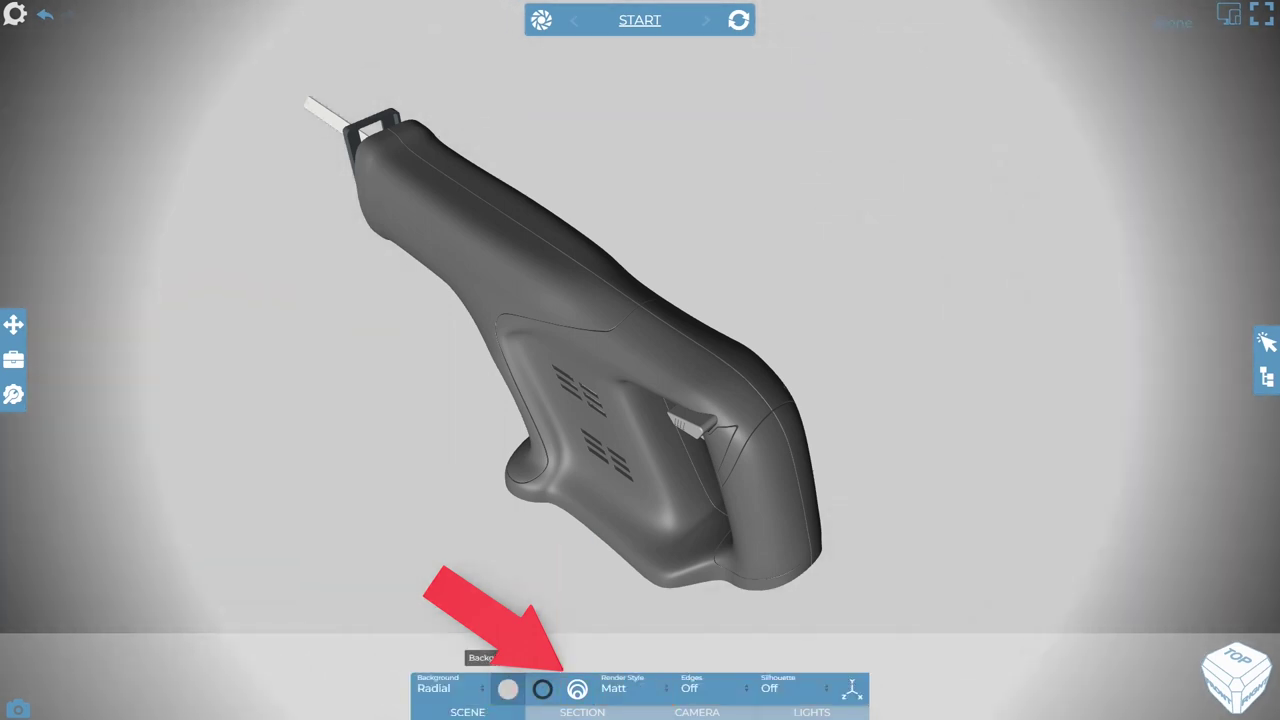
{"action": "left_click", "coordinate": [508, 689]}
{"action": "left_click", "coordinate": [508, 689]}
Select both halves of the saw's outer housing and change their colour to orange.
{"action": "left_click", "coordinate": [600, 350]}
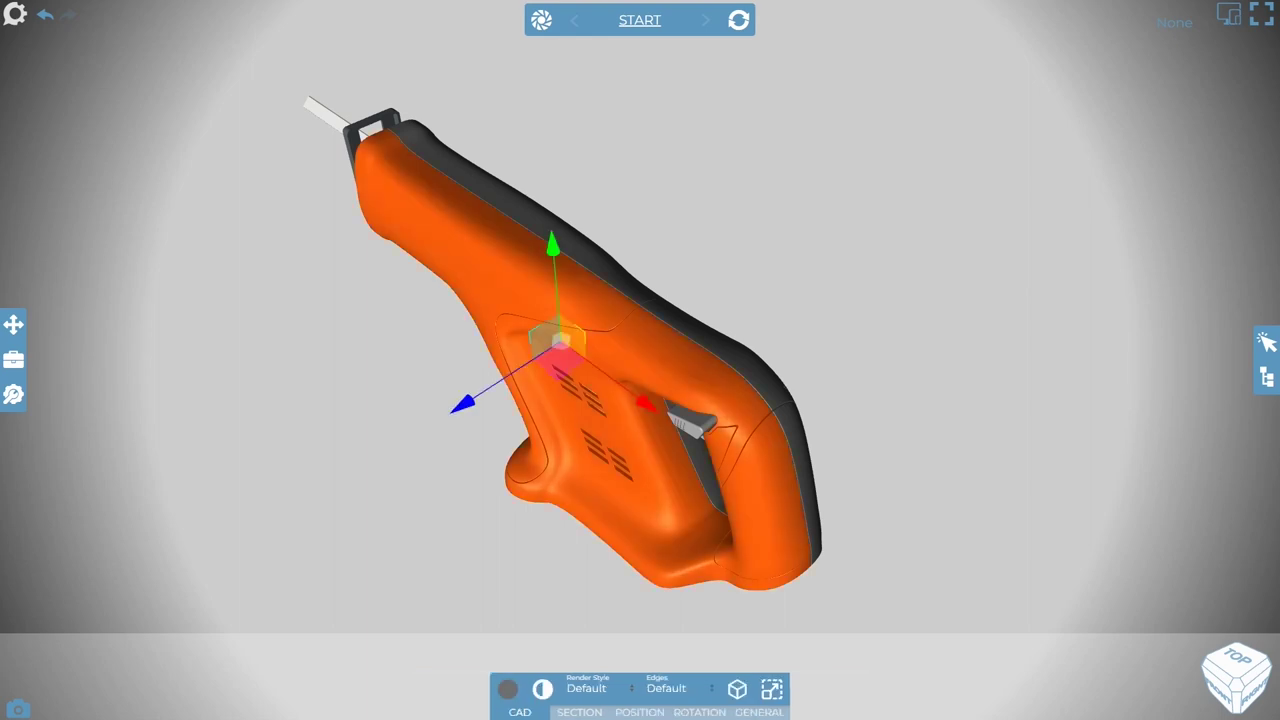
{"action": "left_click", "coordinate": [575, 240], "text": "ctrl"}
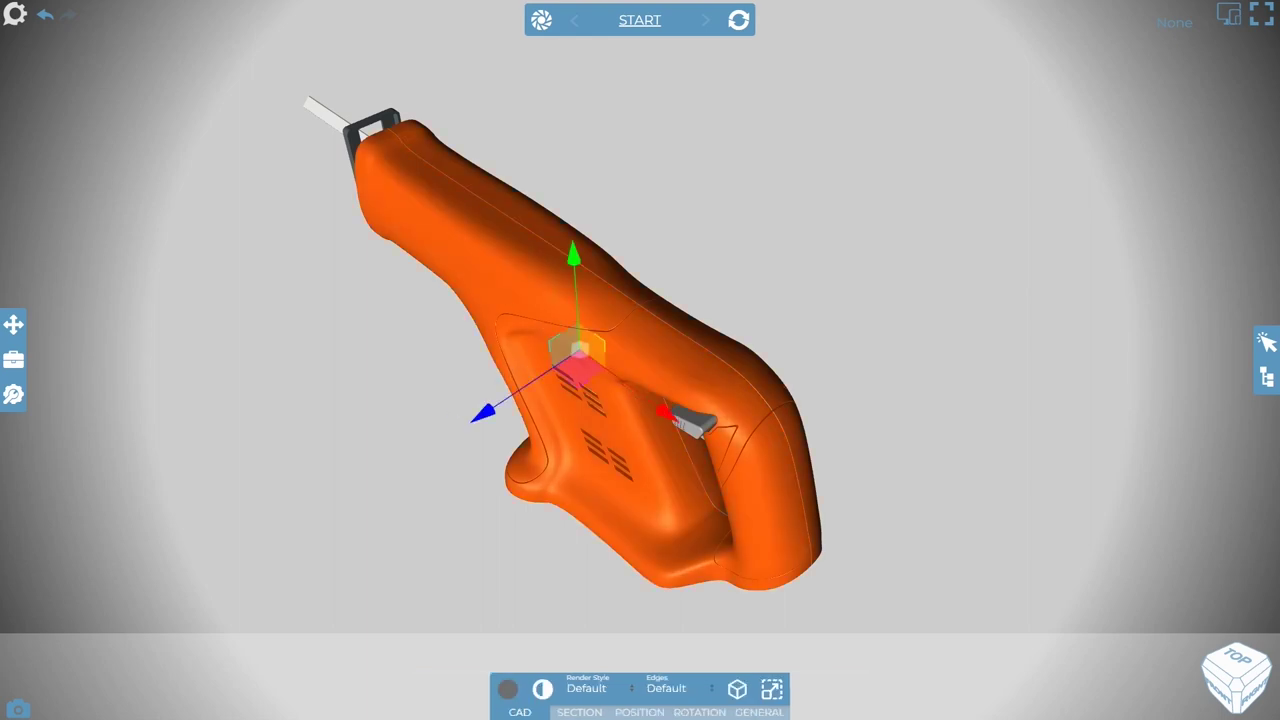
{"action": "left_click", "coordinate": [508, 689]}
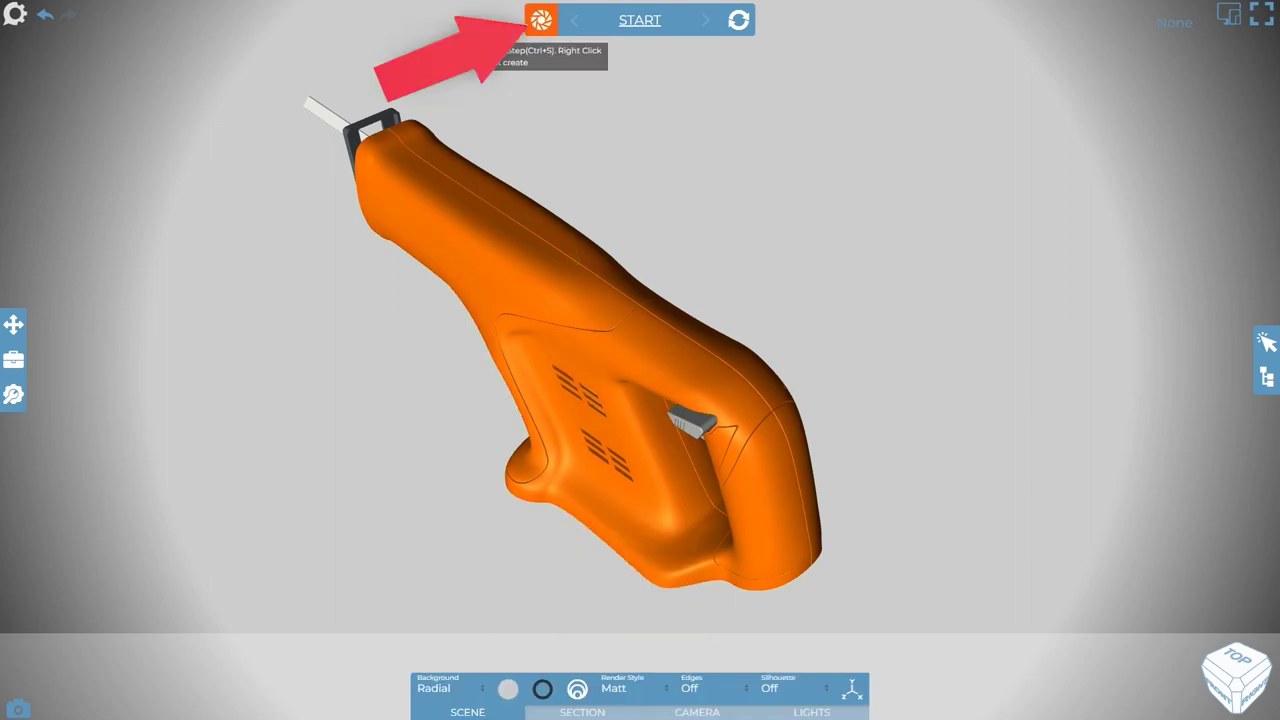
Create a new step named Step2 with Pause behaviour and turn the saw to the front view.
{"action": "left_click", "coordinate": [541, 20]}
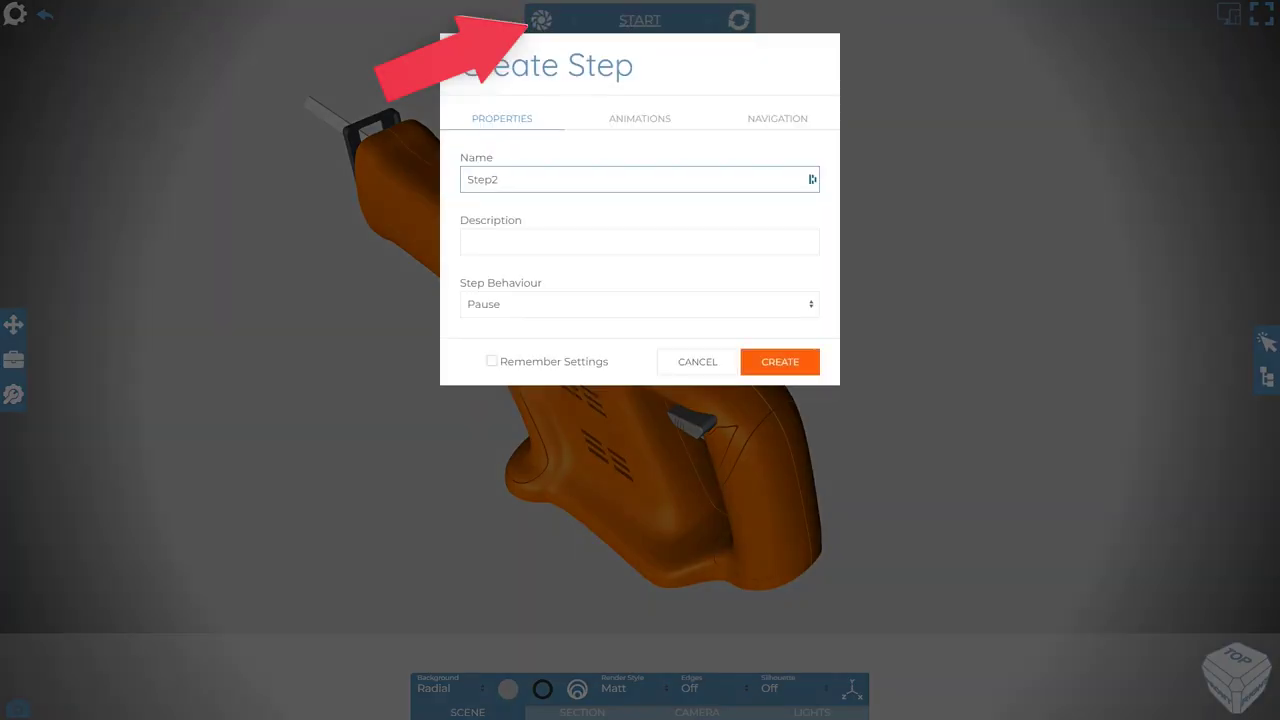
{"action": "left_click", "coordinate": [780, 362]}
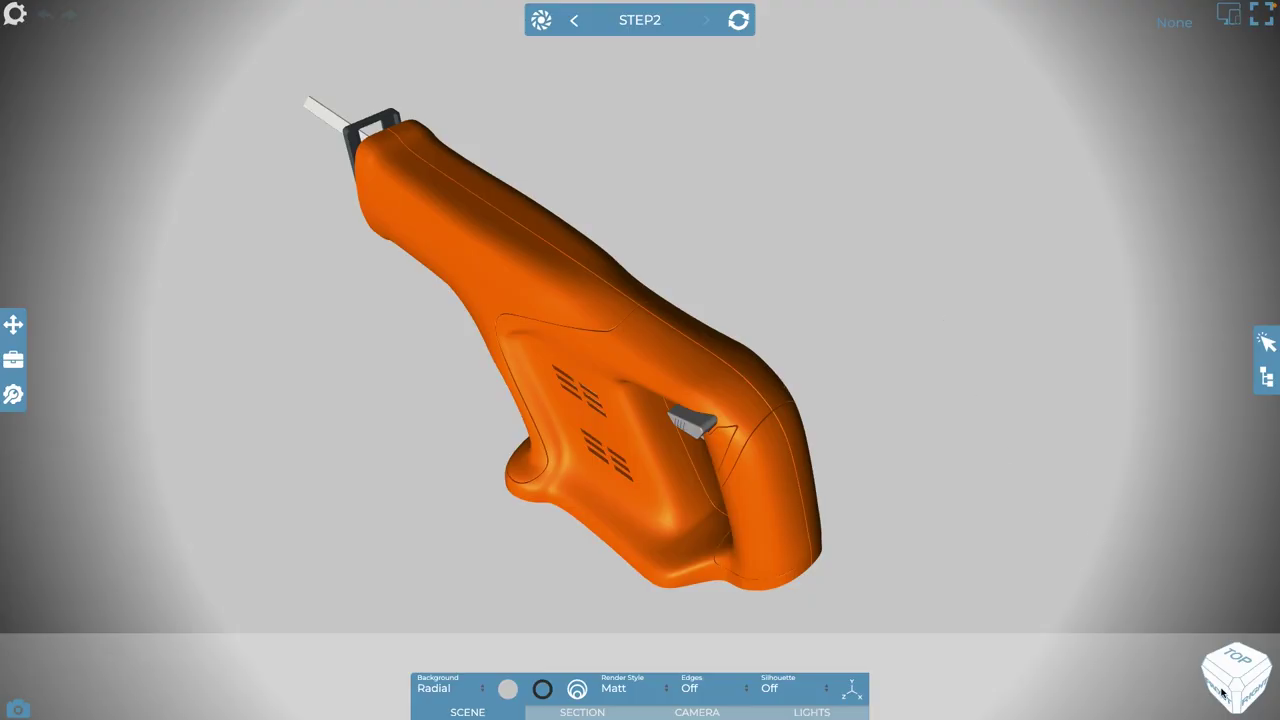
{"action": "left_click", "coordinate": [1221, 693]}
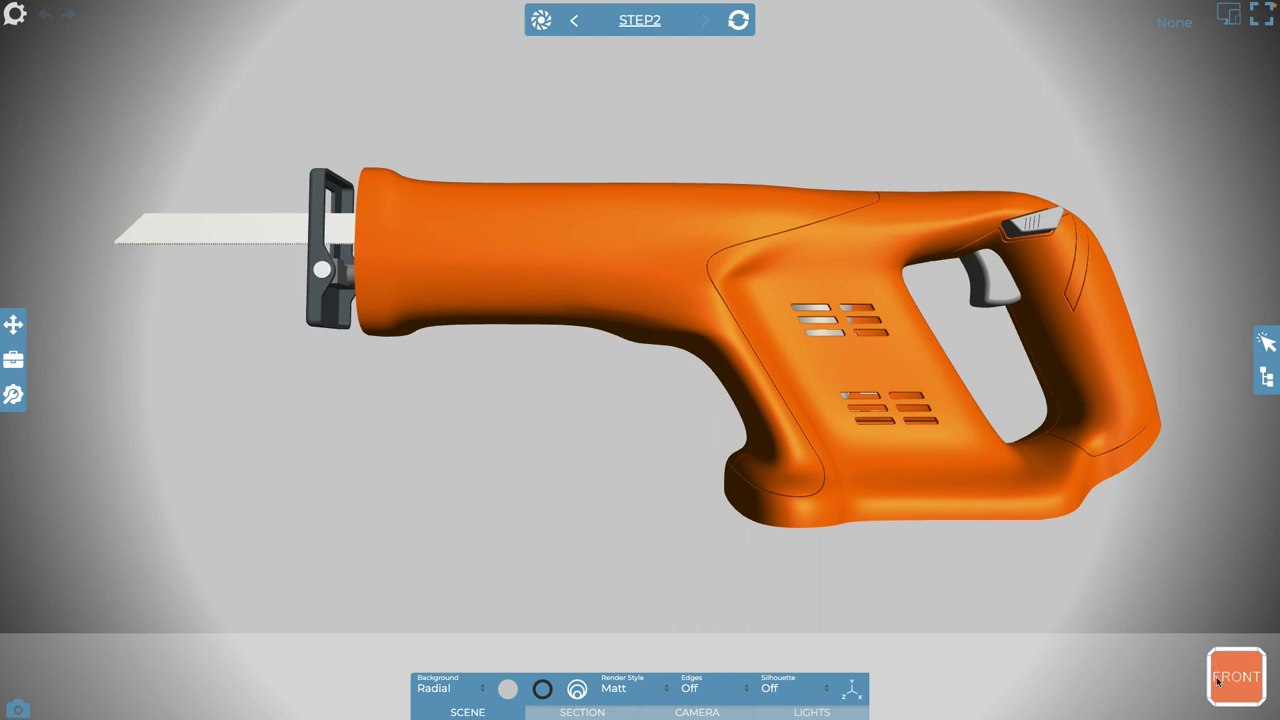
Find the front housing half, Body40, in the CAD selection tree and hide it to expose the saw's internals.
{"action": "left_click", "coordinate": [1258, 380]}
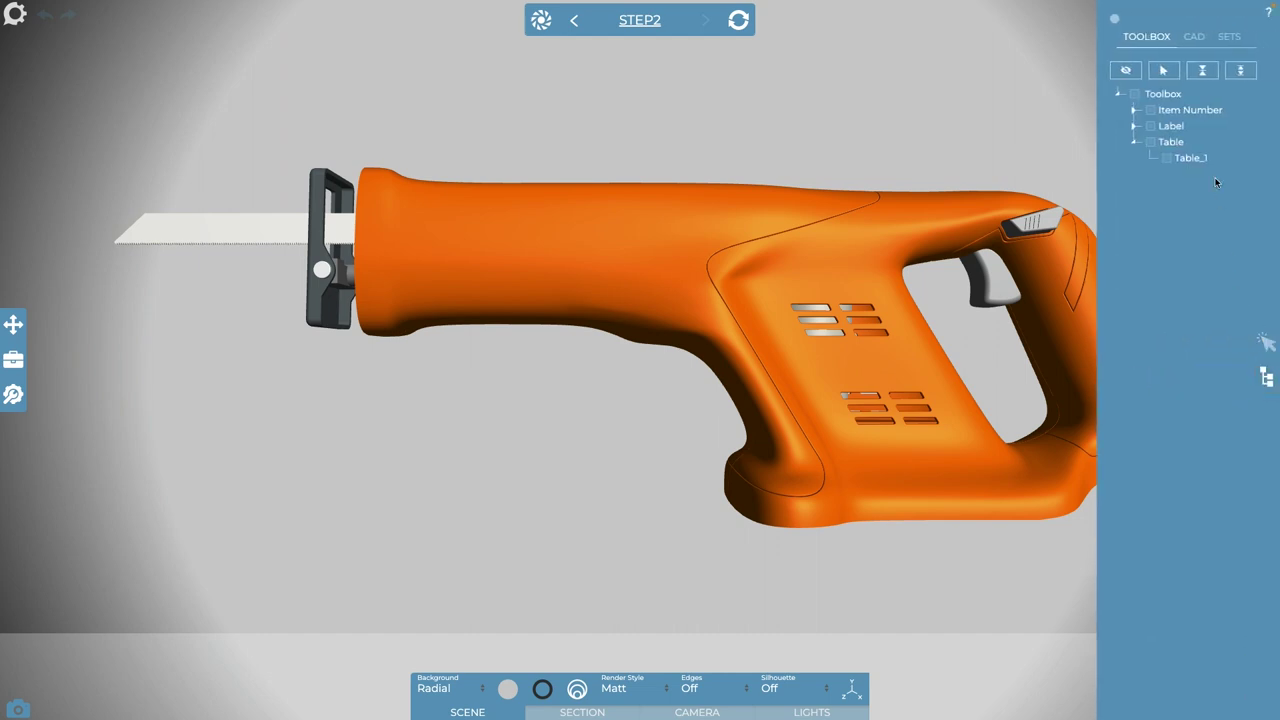
{"action": "left_click", "coordinate": [1194, 37]}
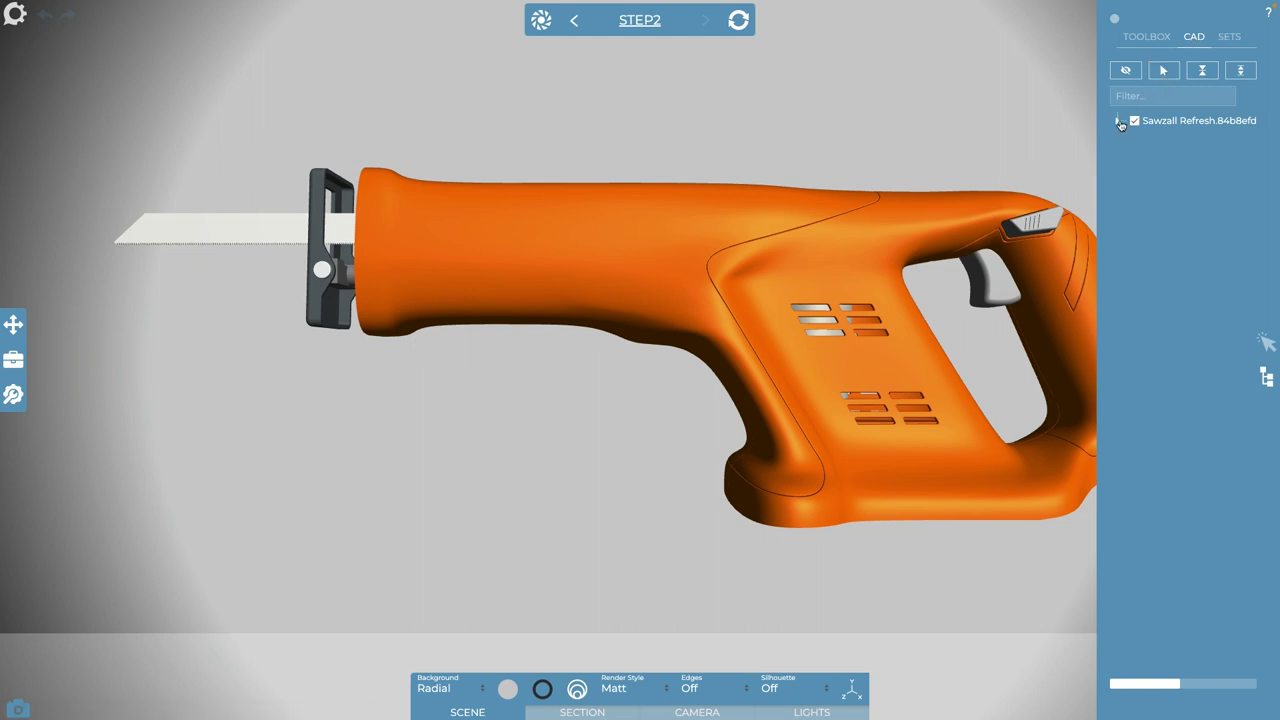
{"action": "left_click", "coordinate": [1119, 121]}
{"action": "left_click", "coordinate": [979, 220]}
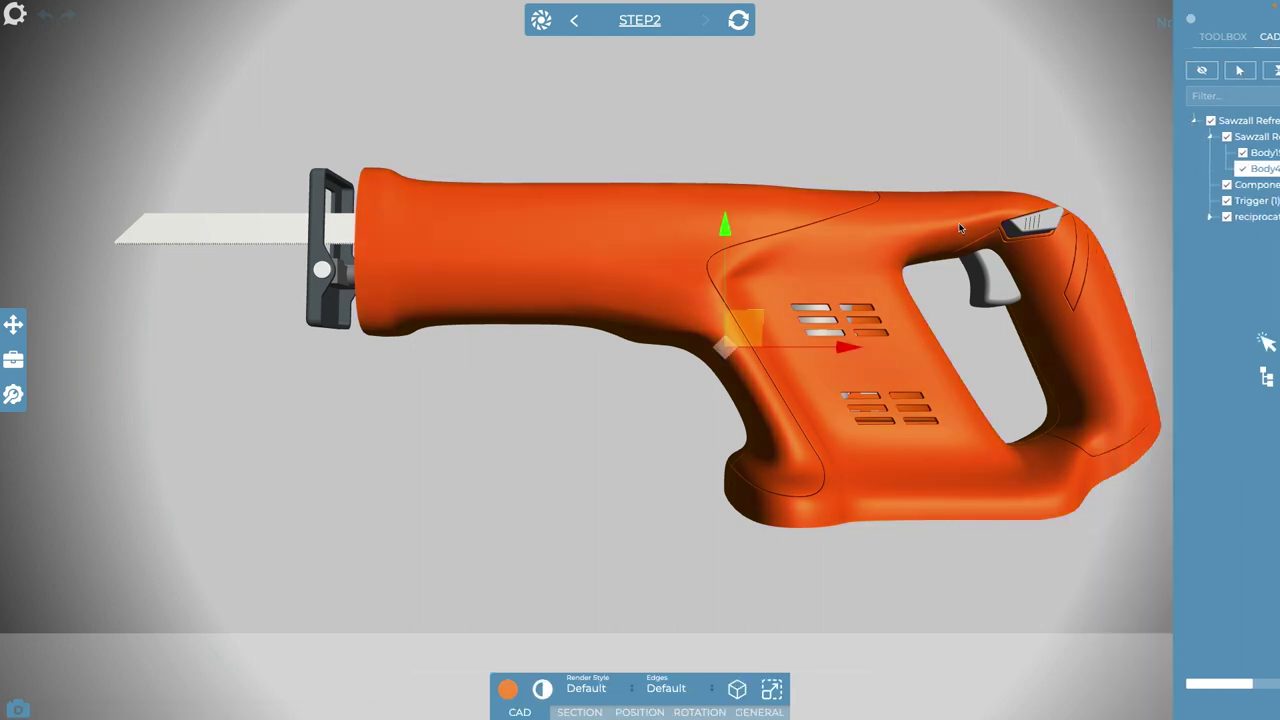
{"action": "left_click", "coordinate": [1266, 377]}
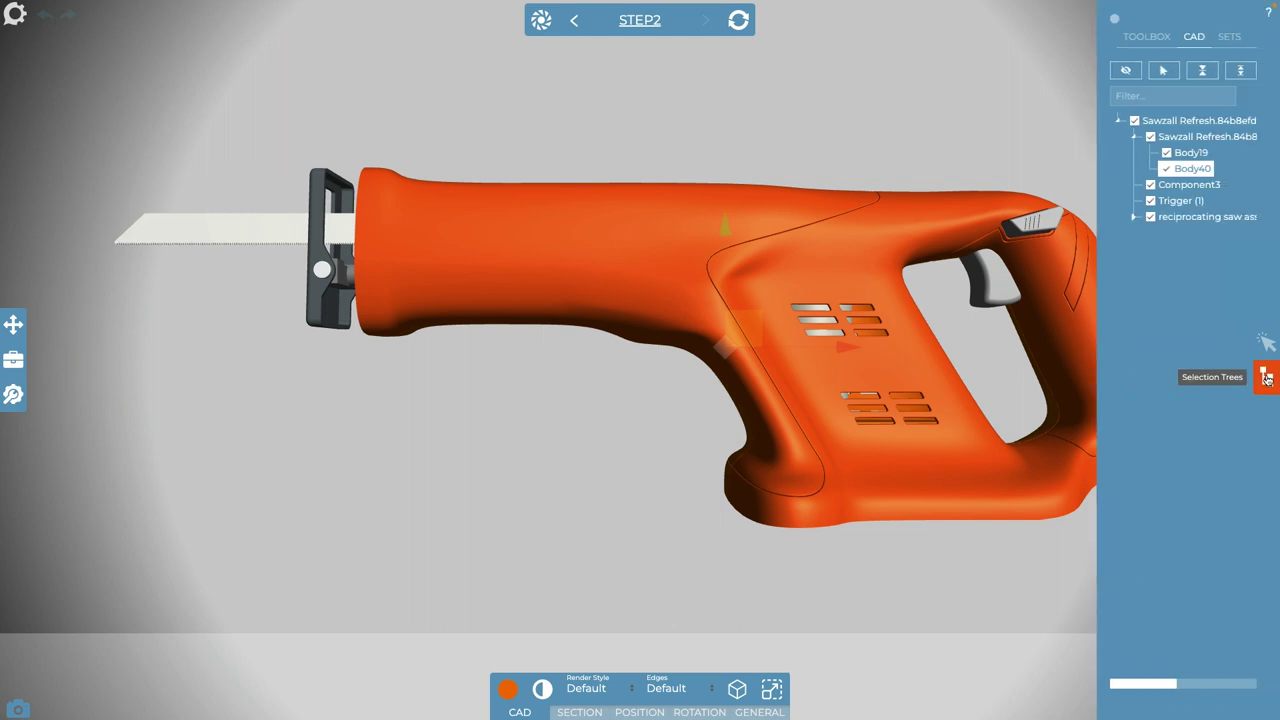
{"action": "left_click", "coordinate": [1167, 169]}
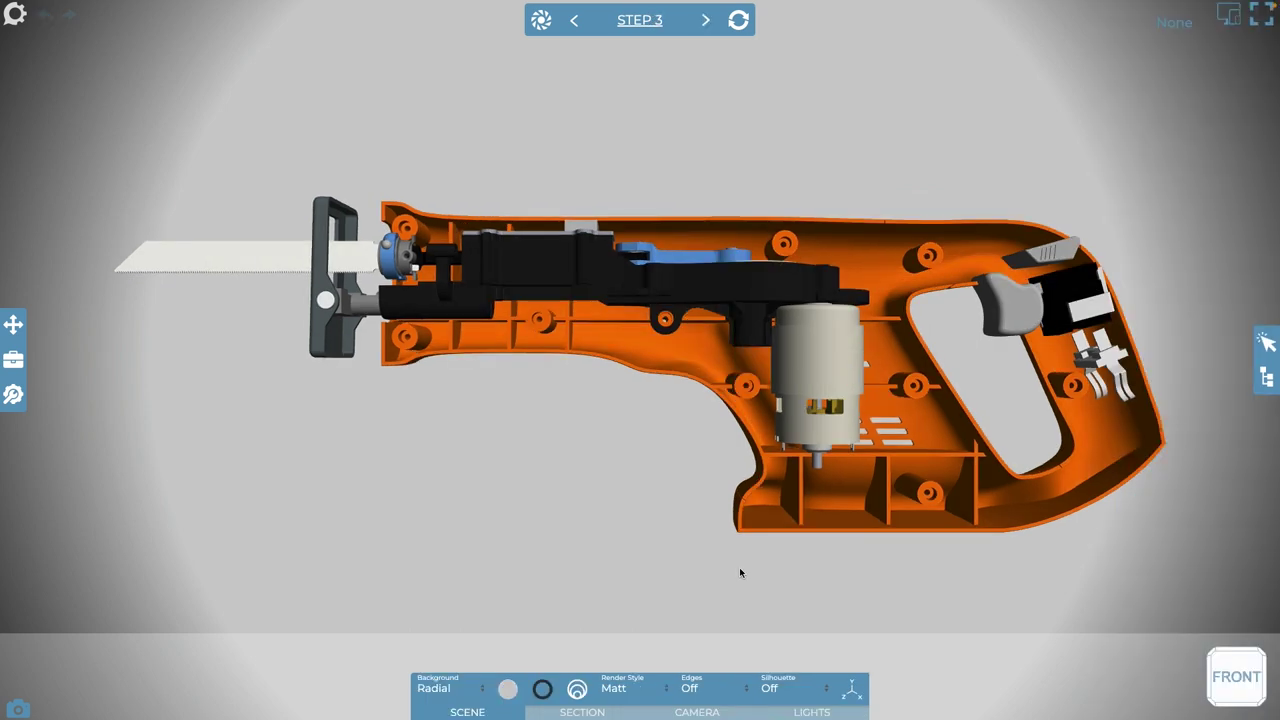
Set the scene's render style to Glossy and turn on both edges and silhouette.
{"action": "left_click", "coordinate": [650, 688]}
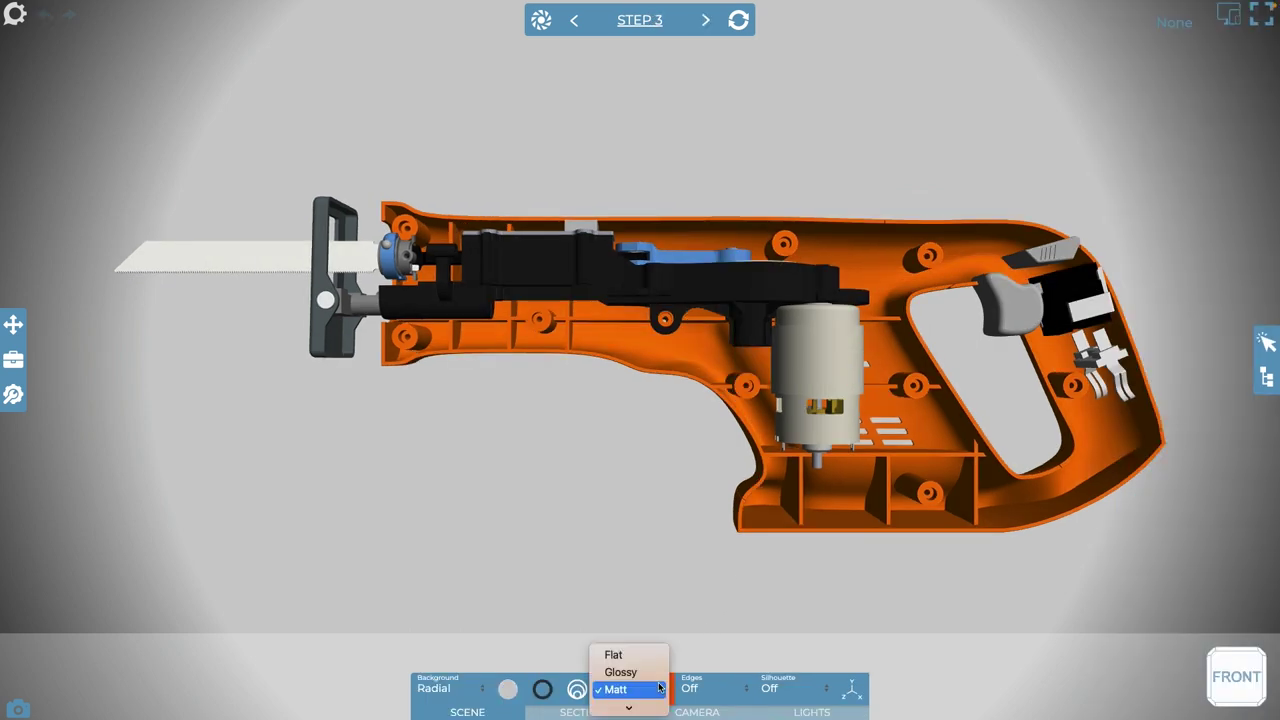
{"action": "left_click", "coordinate": [648, 672]}
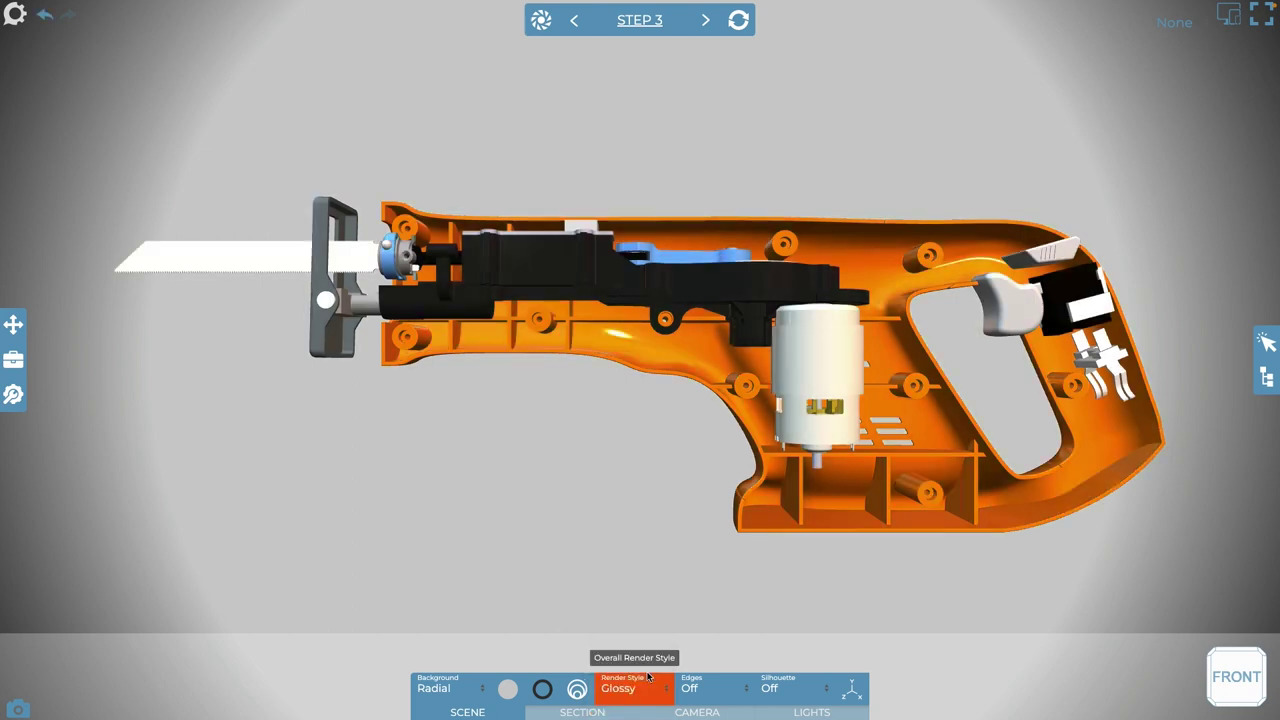
{"action": "left_click", "coordinate": [710, 690]}
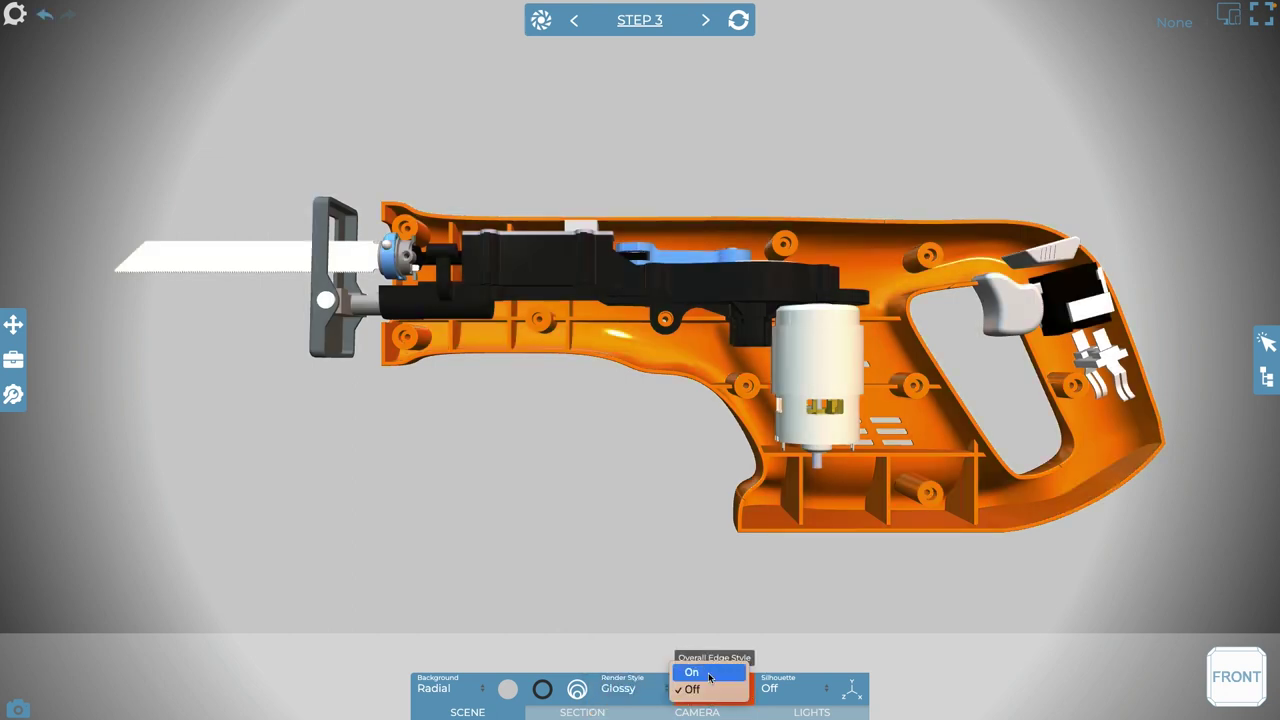
{"action": "left_click", "coordinate": [692, 672]}
{"action": "left_click", "coordinate": [806, 690]}
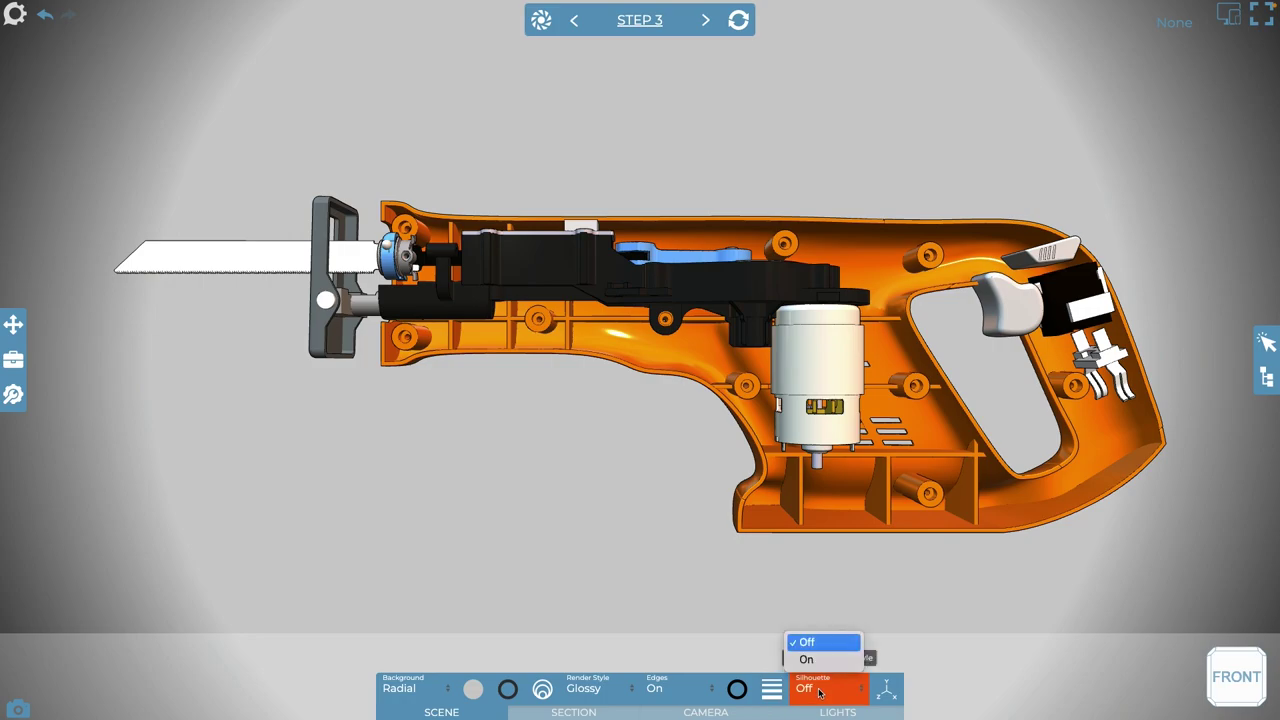
{"action": "left_click", "coordinate": [829, 662]}
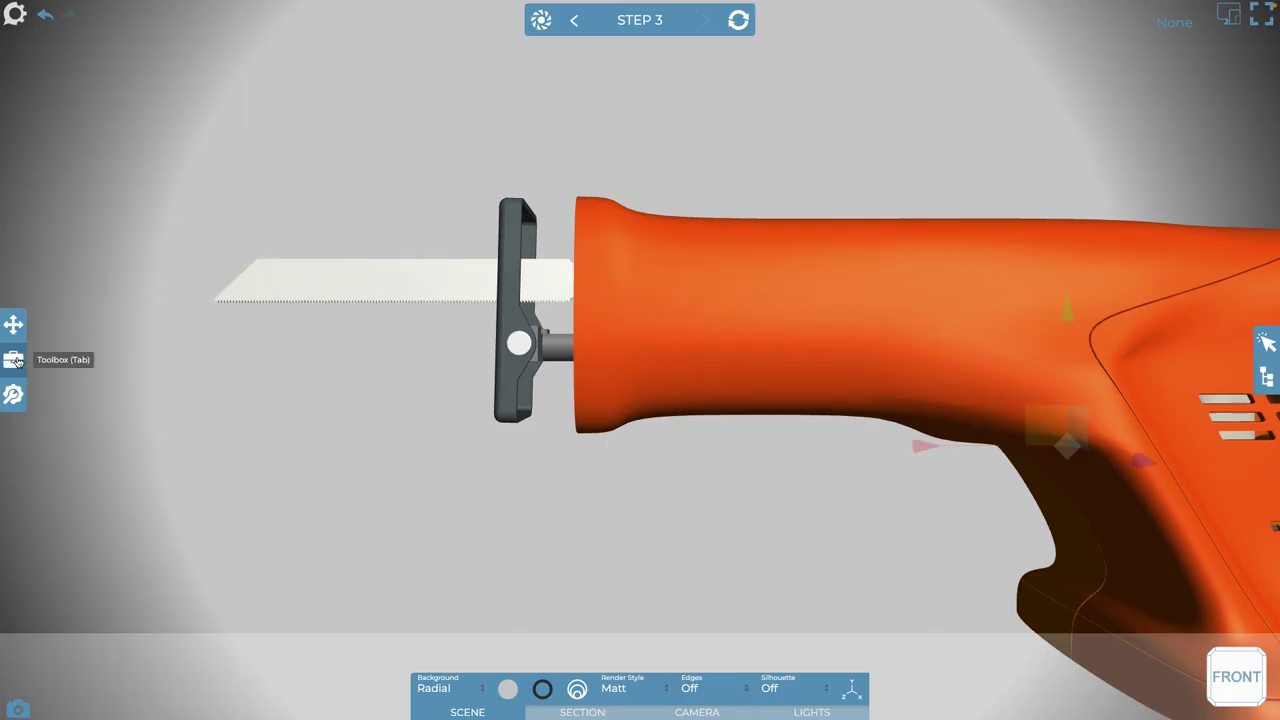
Add a Label from the toolbox anchored on the saw blade, with its text placed above the blade.
{"action": "left_click", "coordinate": [14, 360]}
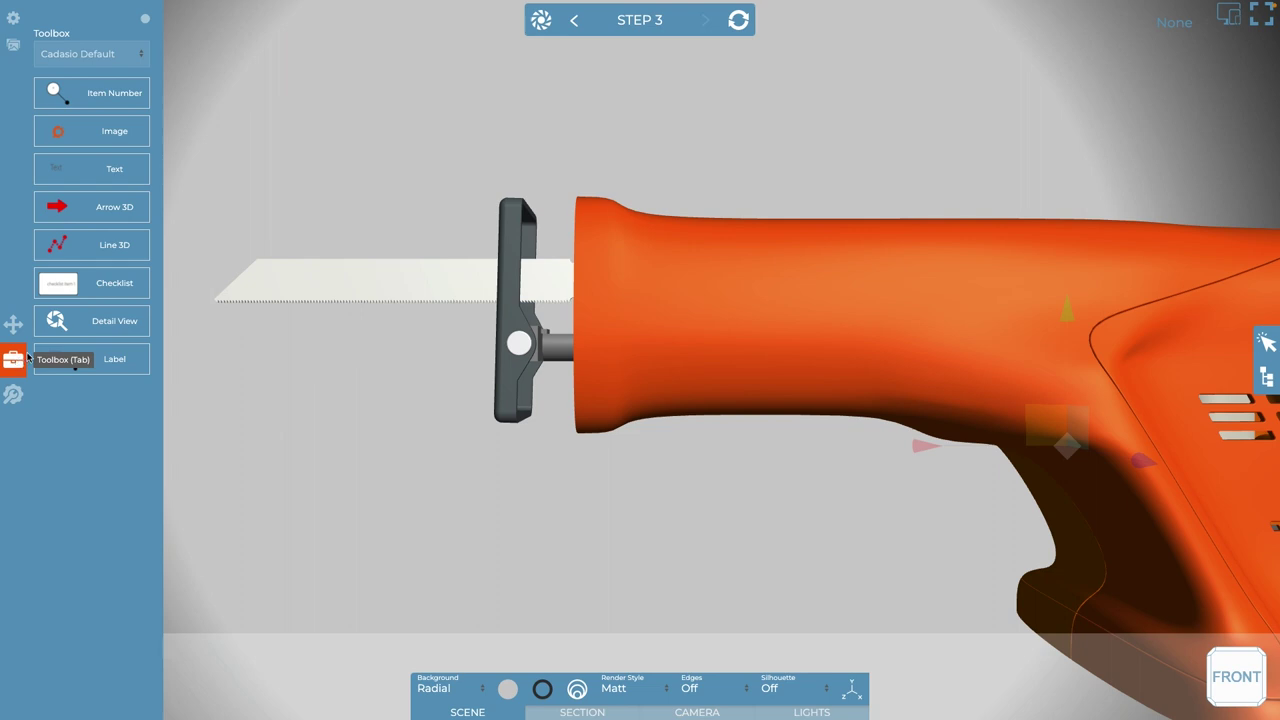
{"action": "left_click", "coordinate": [100, 359]}
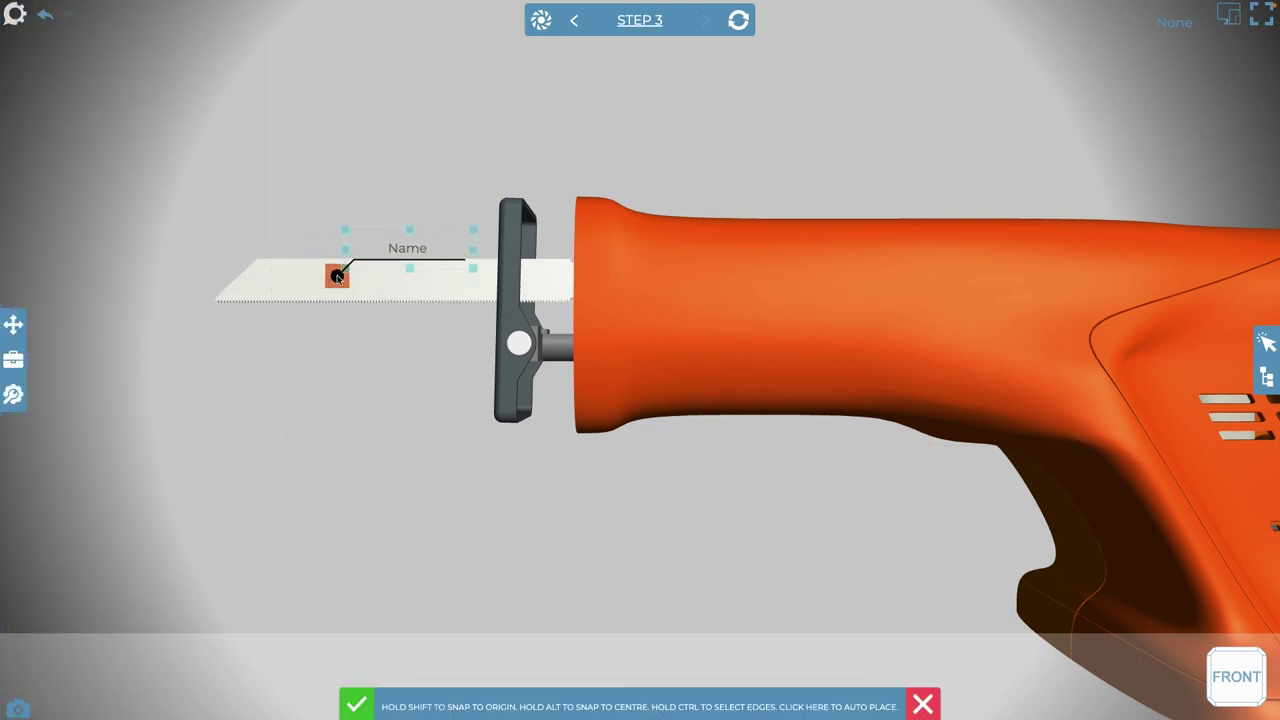
{"action": "left_click", "coordinate": [337, 276]}
{"action": "left_click", "coordinate": [320, 210]}
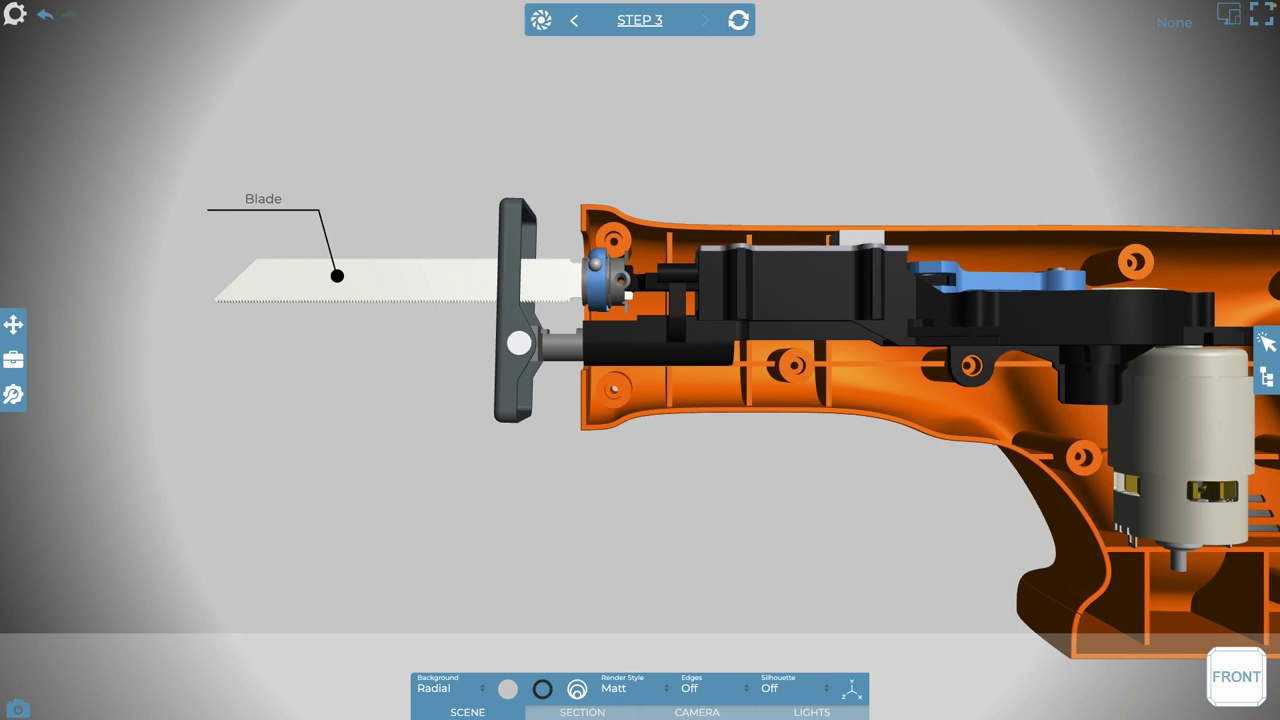
In an isometric view, hide the casing, trigger, motor, blade, blade guard and gear housing cover, keeping the gear housing, gears and connecting rod.
{"action": "left_click", "coordinate": [794, 363]}
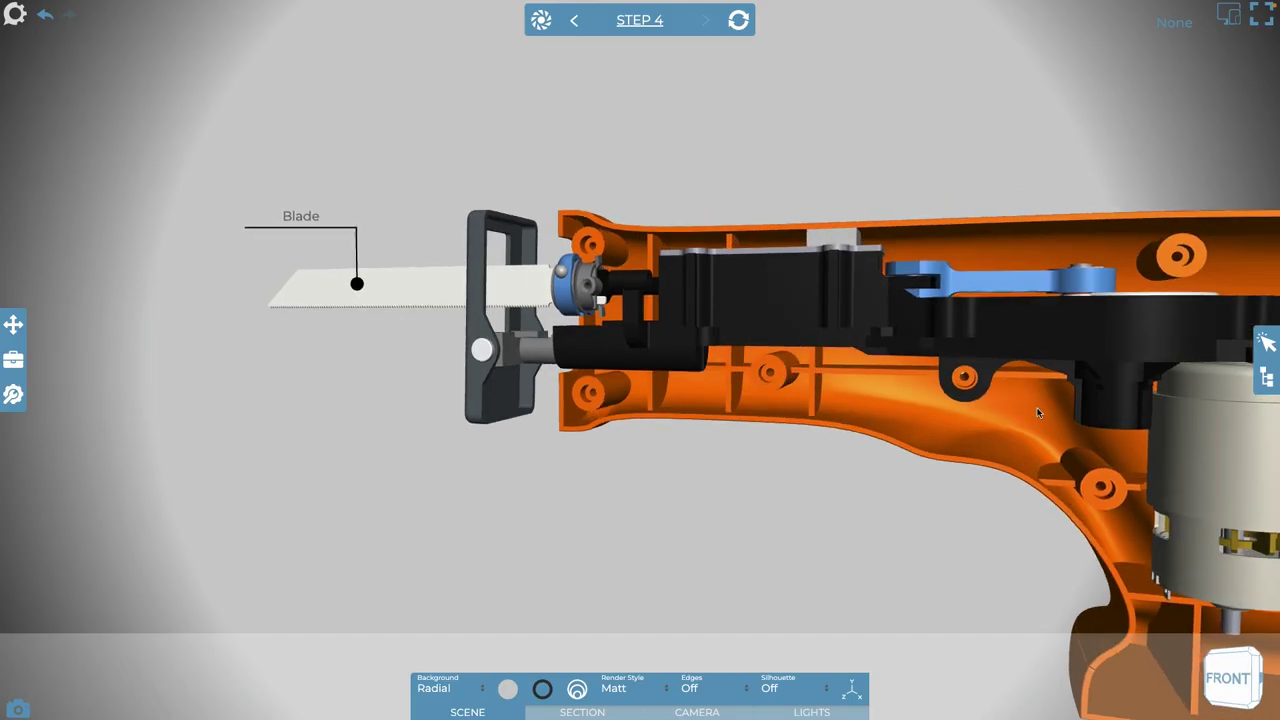
{"action": "left_click", "coordinate": [1257, 653]}
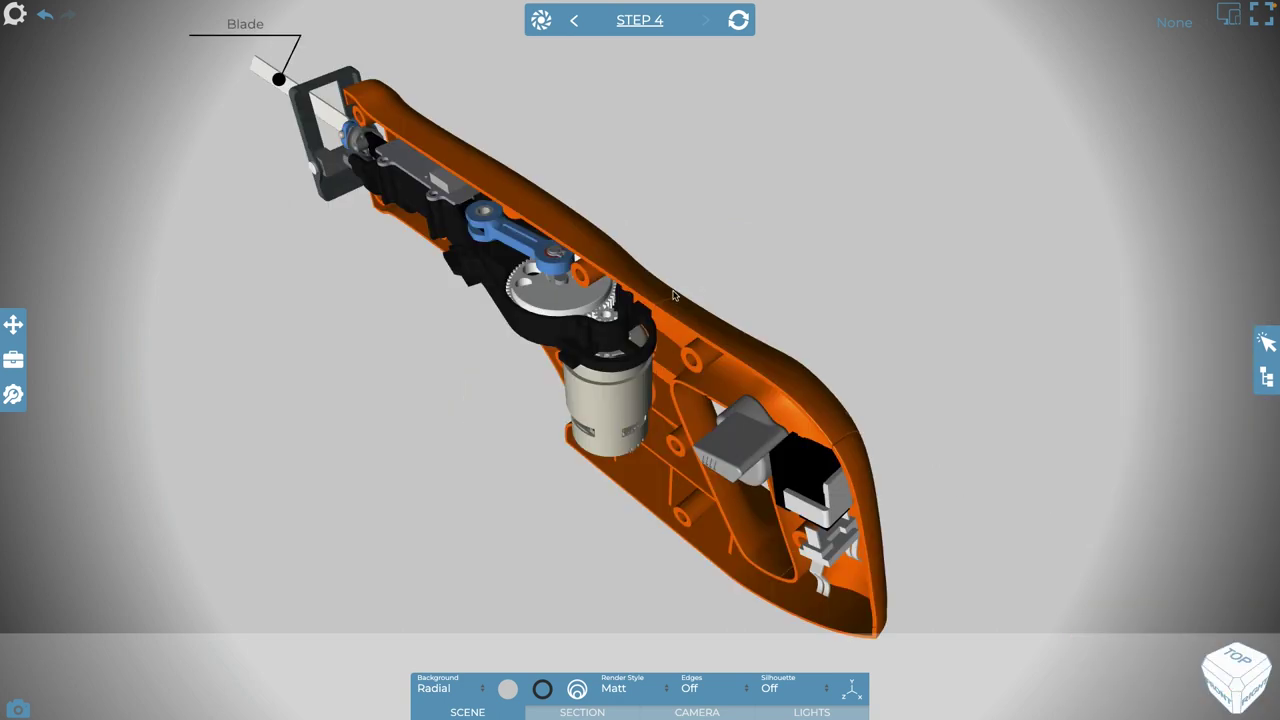
{"action": "left_click", "coordinate": [1267, 377]}
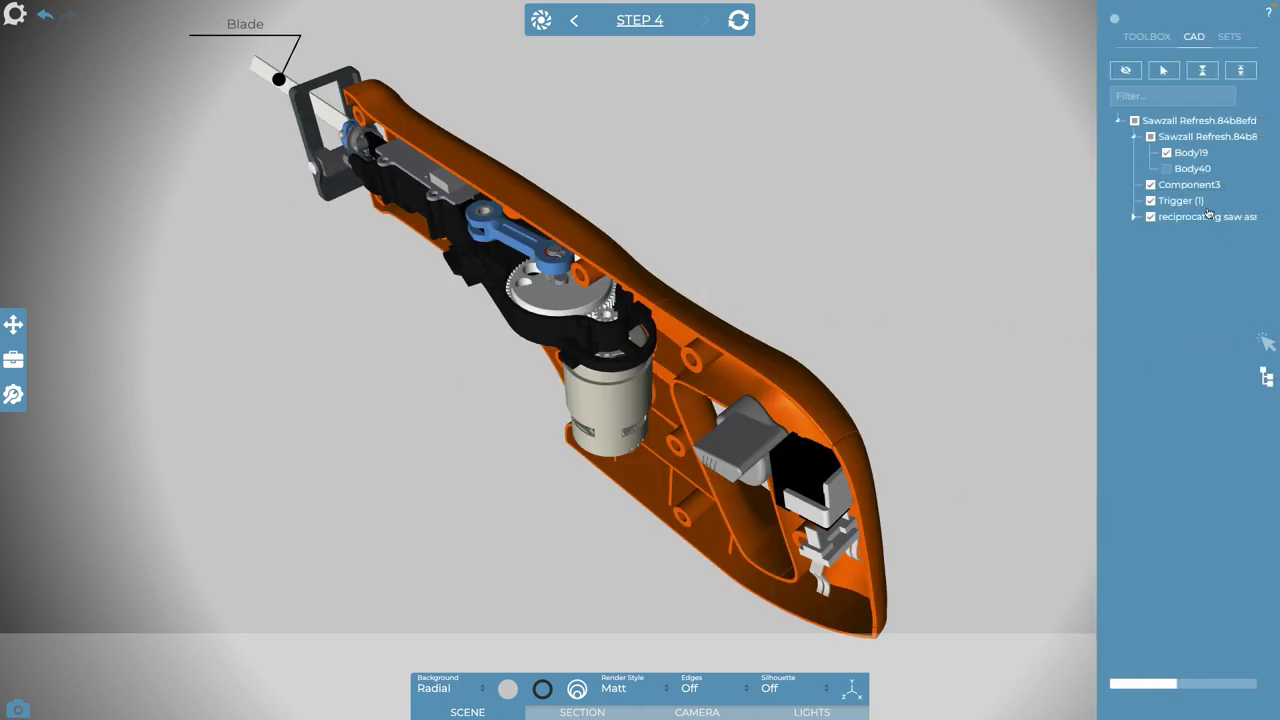
{"action": "left_click", "coordinate": [1160, 186]}
{"action": "left_click", "coordinate": [1156, 217]}
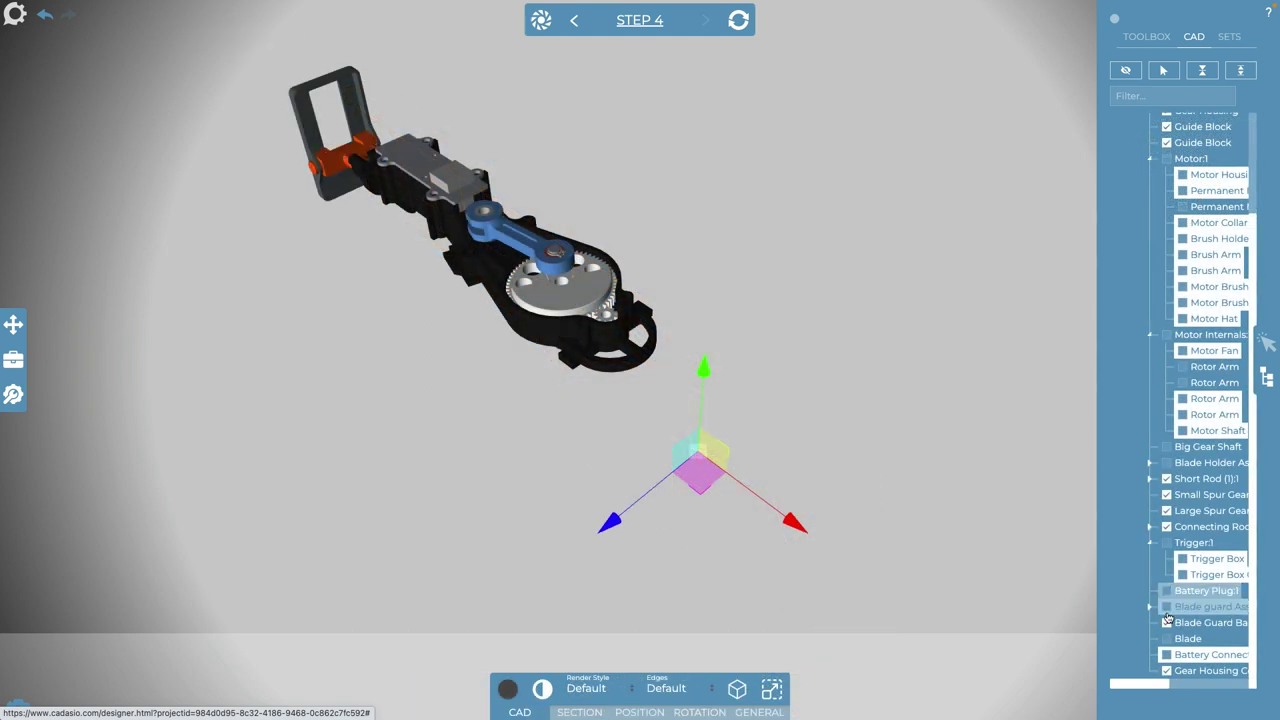
{"action": "left_click", "coordinate": [1166, 672]}
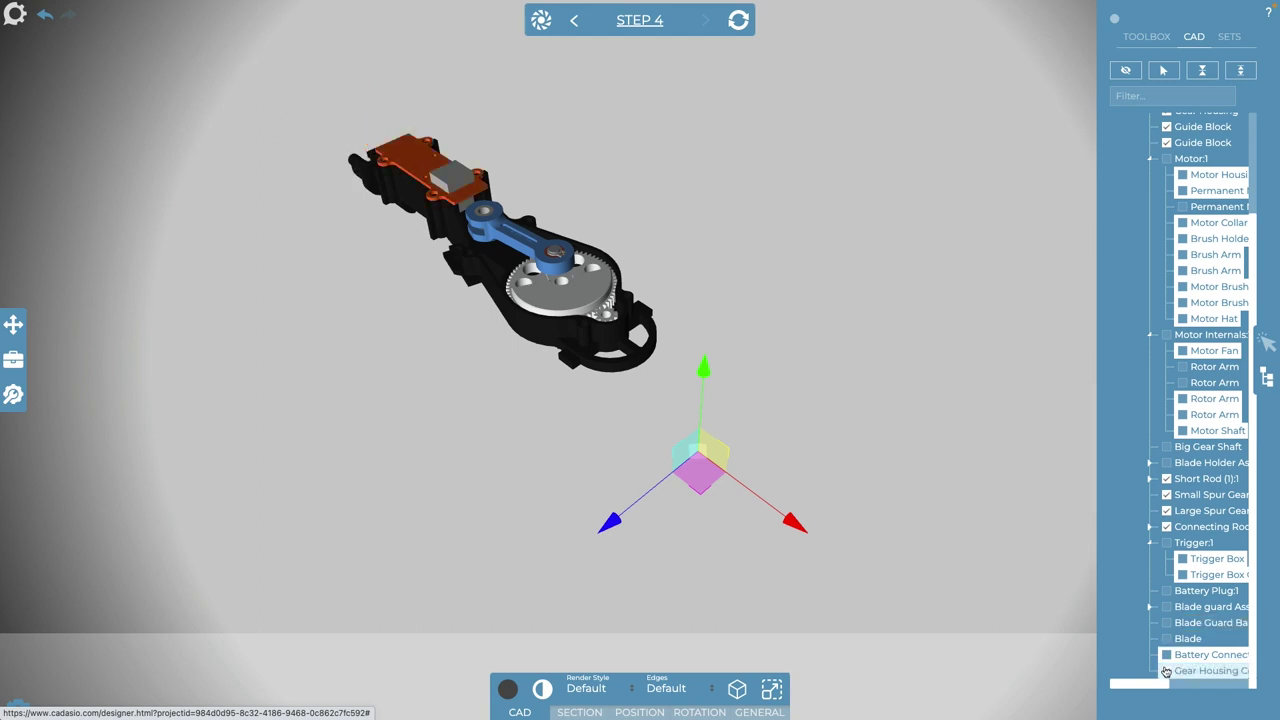
{"action": "left_click", "coordinate": [1166, 672]}
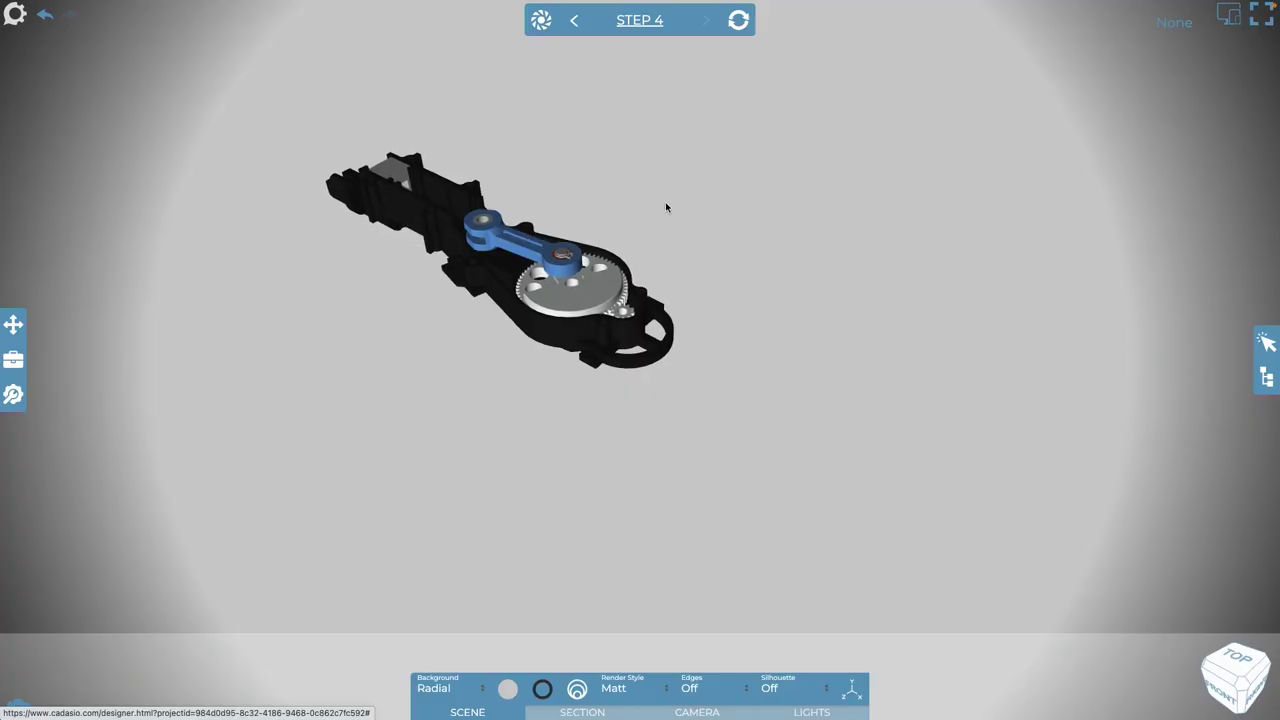
Centre the exposed gear mechanism in the scene and set the overall render style to Technical.
{"action": "right_click_drag", "start_coordinate": [665, 201], "coordinate": [755, 287]}
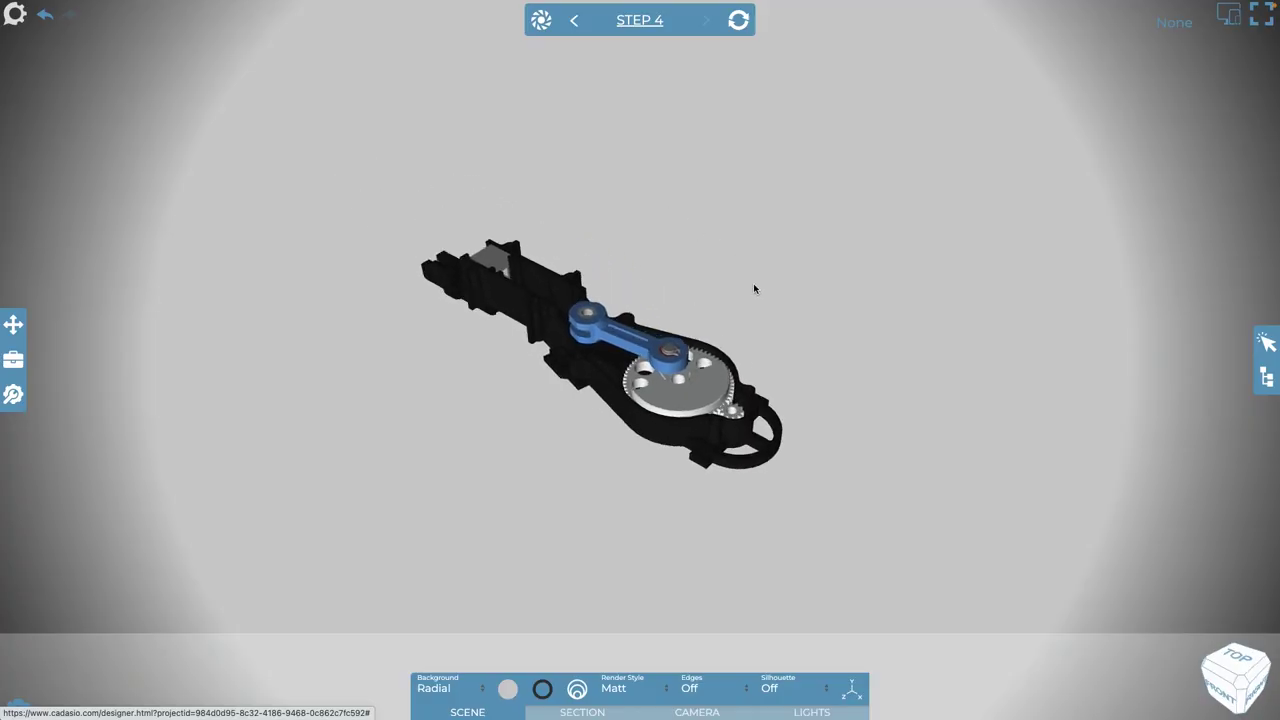
{"action": "scroll", "coordinate": [676, 309], "scroll_direction": "down", "scroll_amount": 5}
{"action": "scroll", "coordinate": [678, 315], "scroll_direction": "up", "scroll_amount": 5}
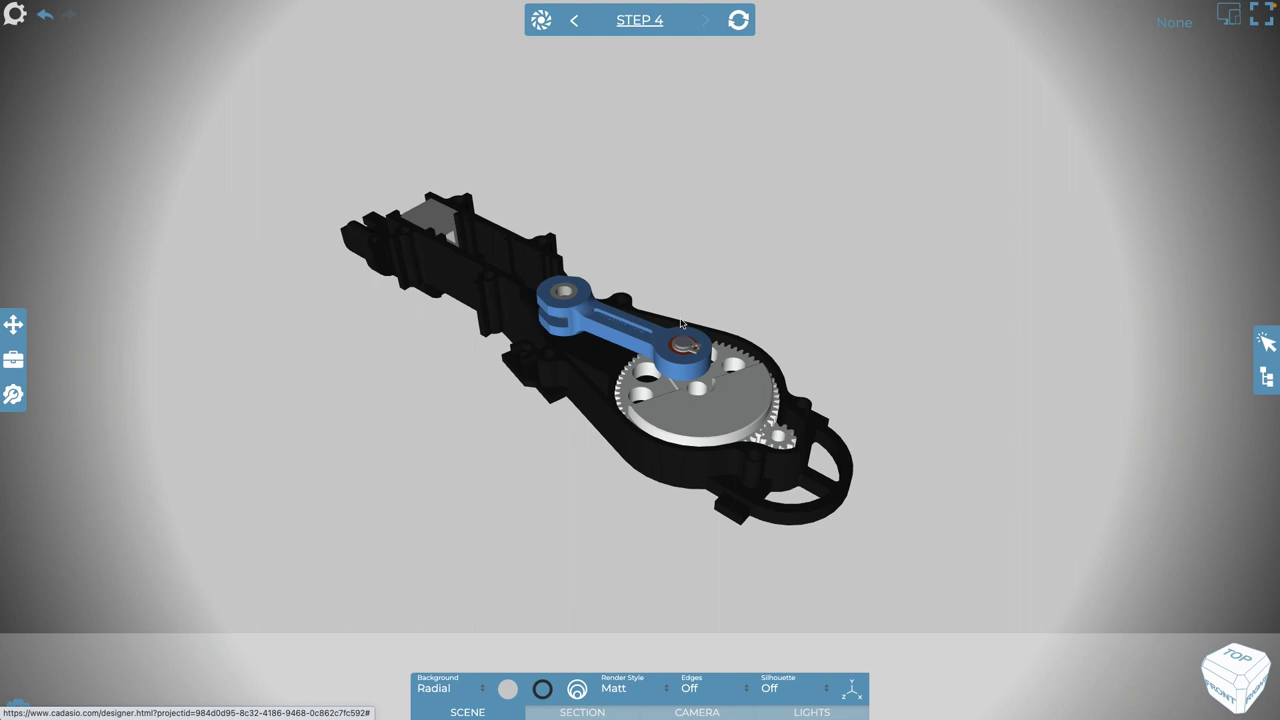
{"action": "left_click", "coordinate": [645, 689]}
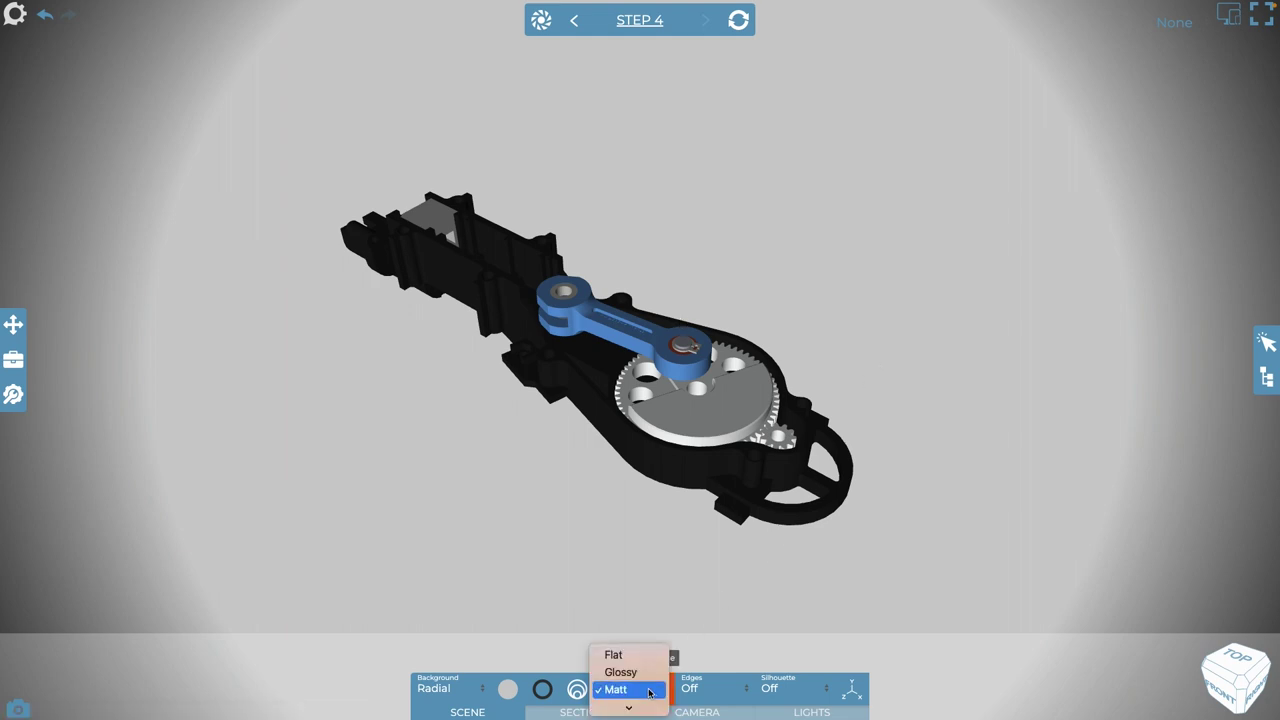
{"action": "scroll", "coordinate": [649, 692], "scroll_direction": "down", "scroll_amount": 3}
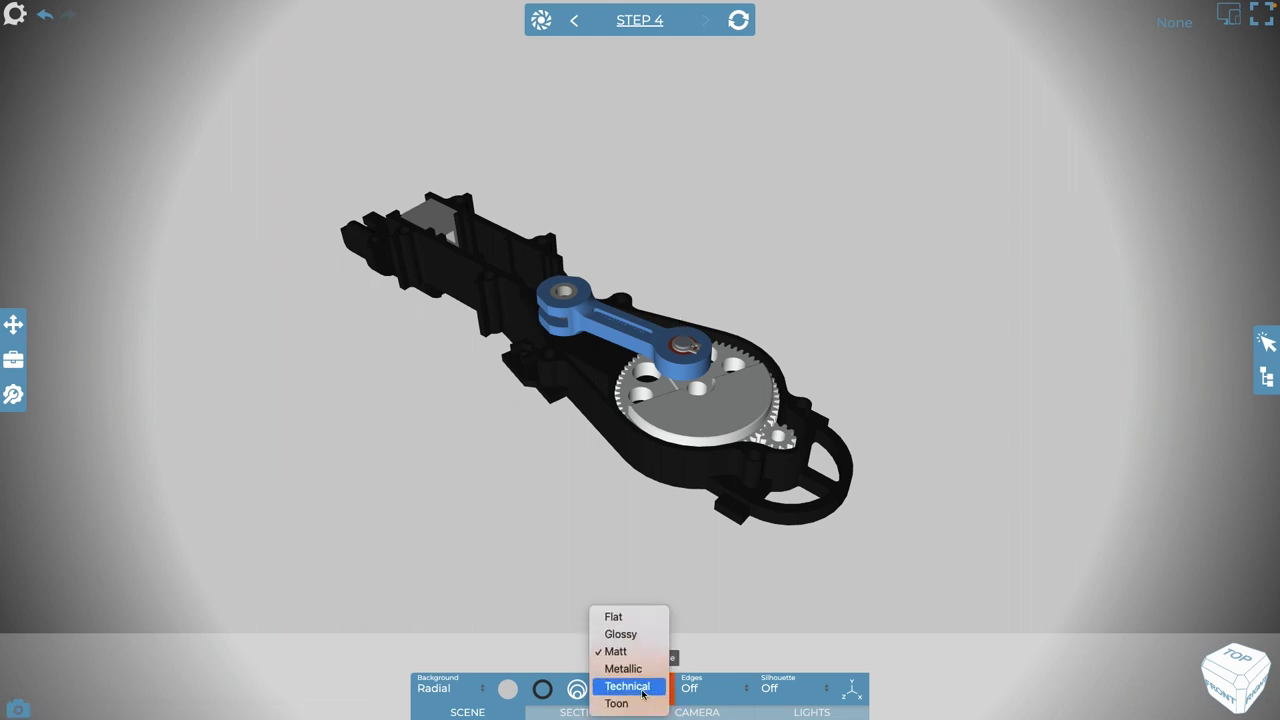
{"action": "left_click", "coordinate": [628, 686]}
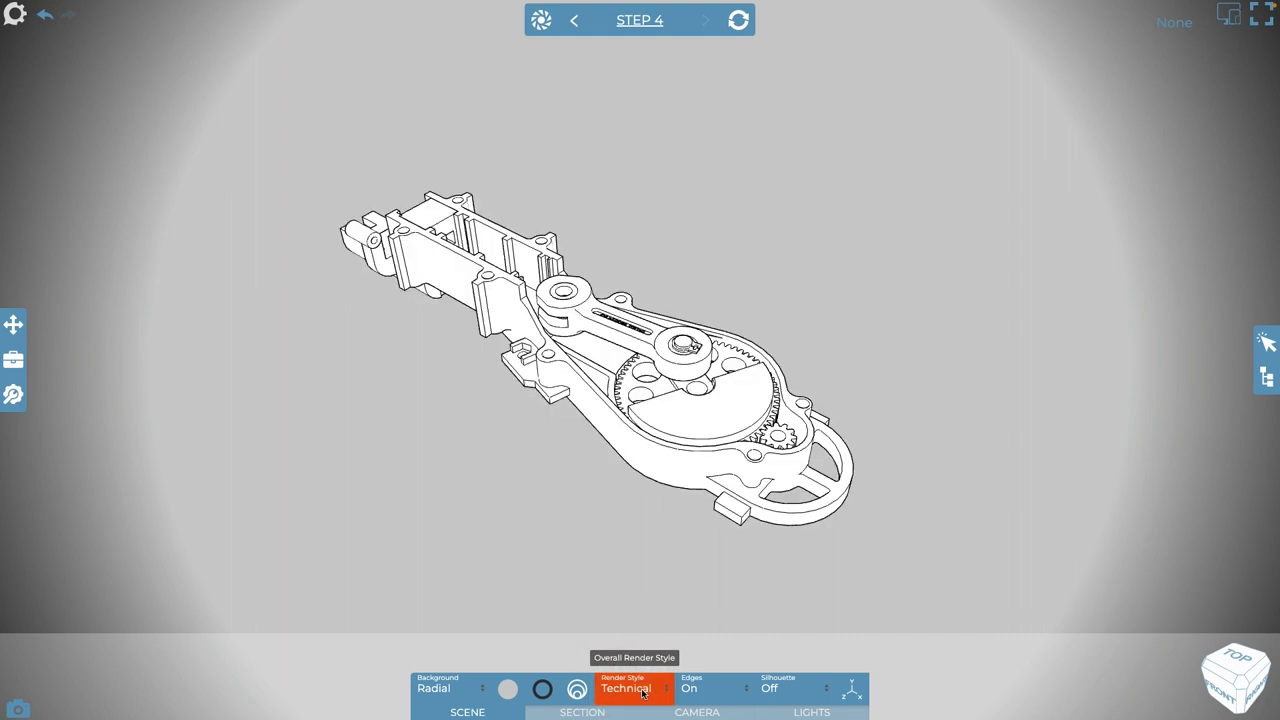
Arrange the visible parts in a flat grid layout, excluding duplicates, with 5 parts per row and a spacing of 55.
{"action": "left_click", "coordinate": [13, 361]}
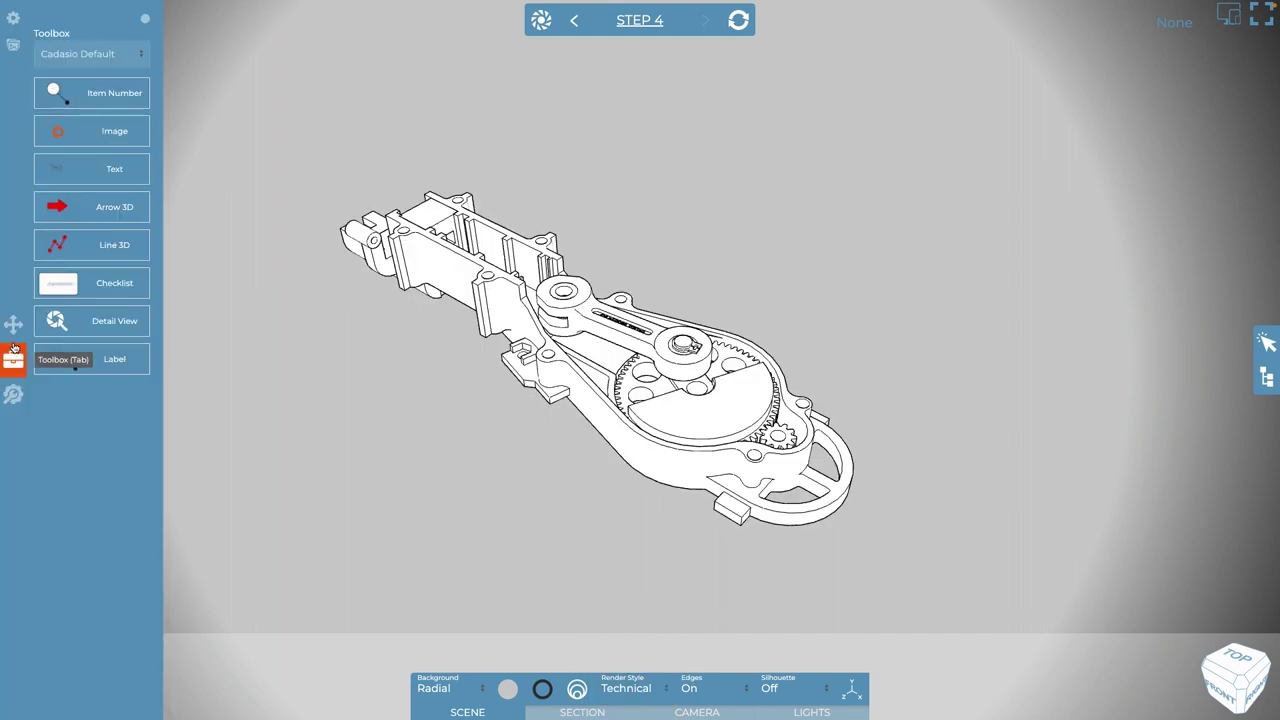
{"action": "left_click", "coordinate": [13, 336]}
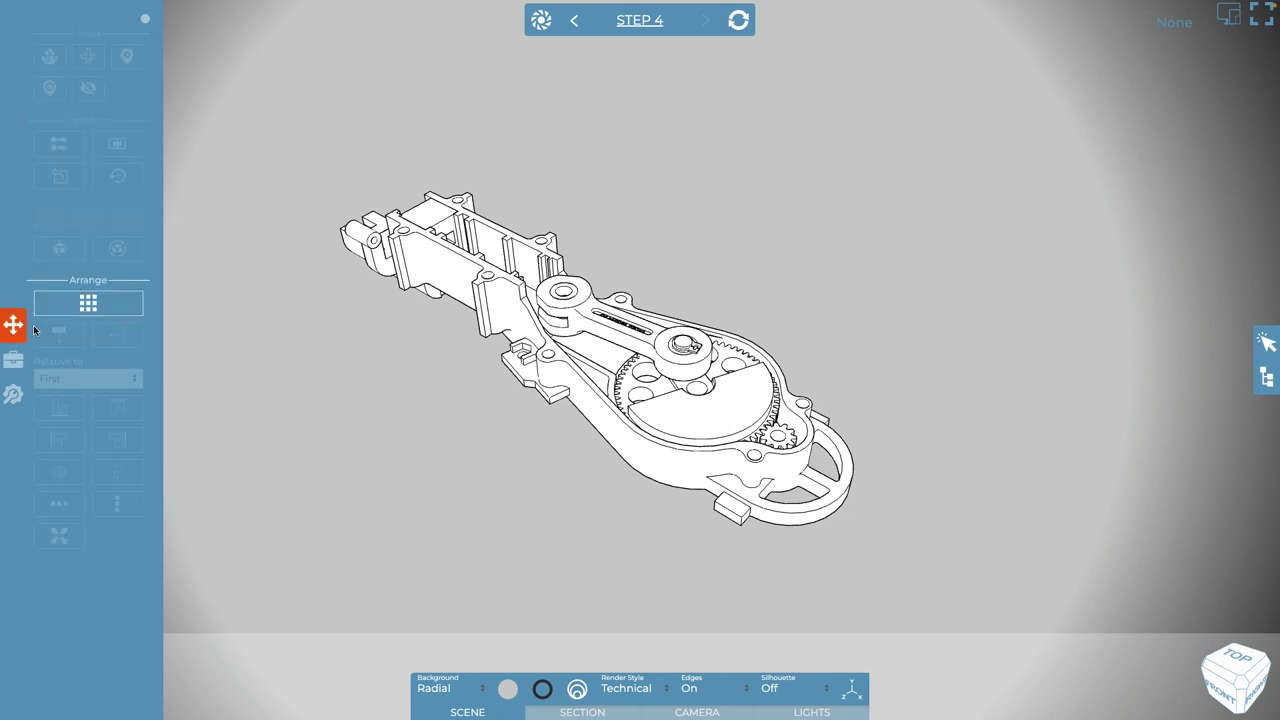
{"action": "left_click", "coordinate": [87, 303]}
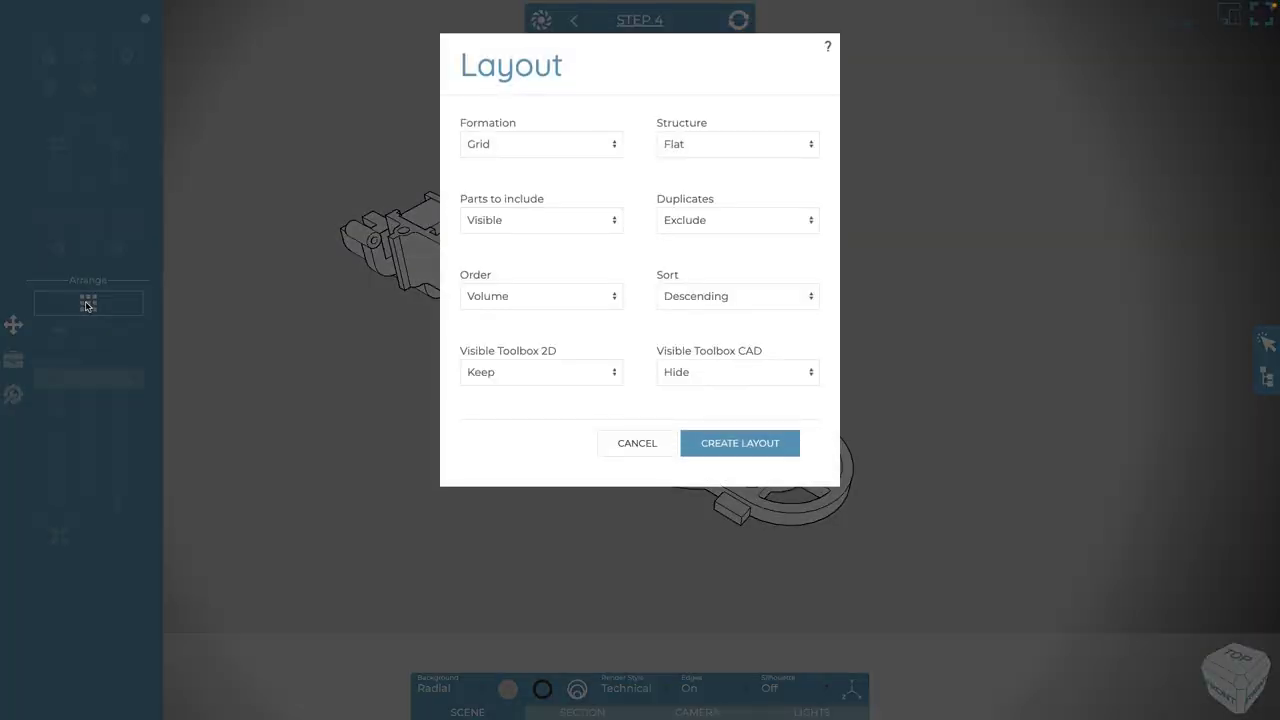
{"action": "left_click", "coordinate": [790, 443]}
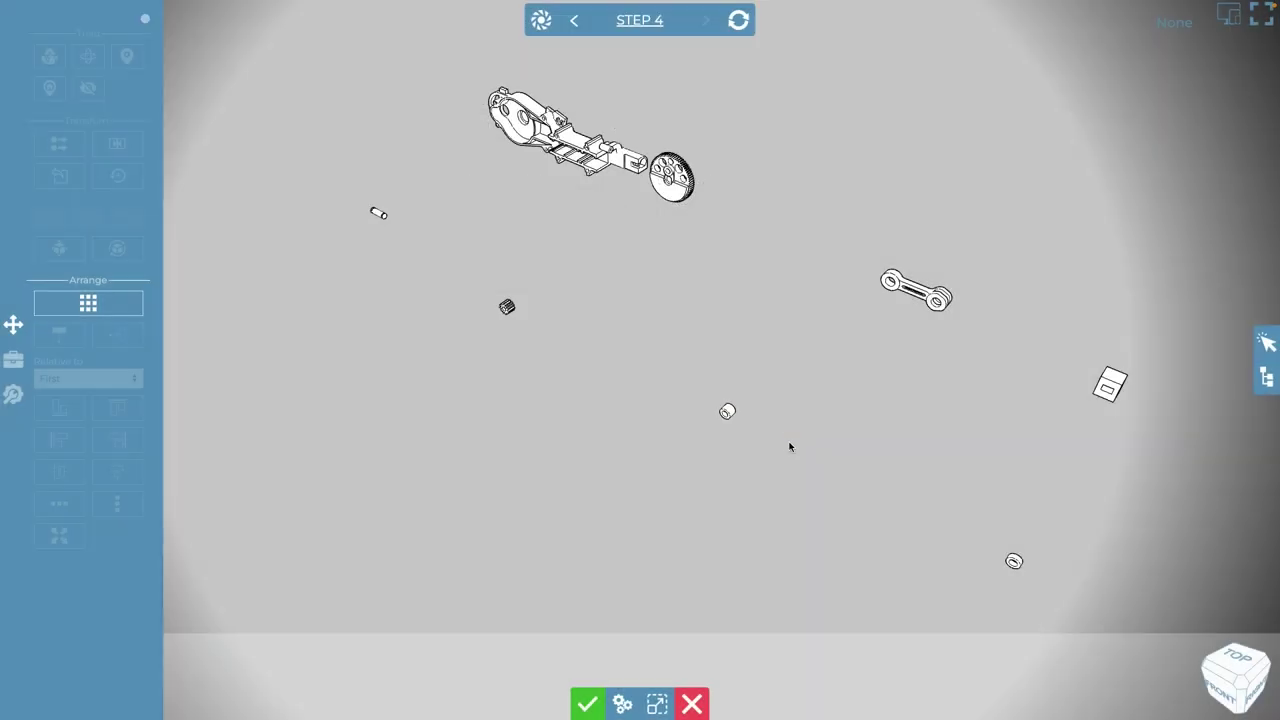
{"action": "left_click_drag", "start_coordinate": [629, 623], "coordinate": [632, 615]}
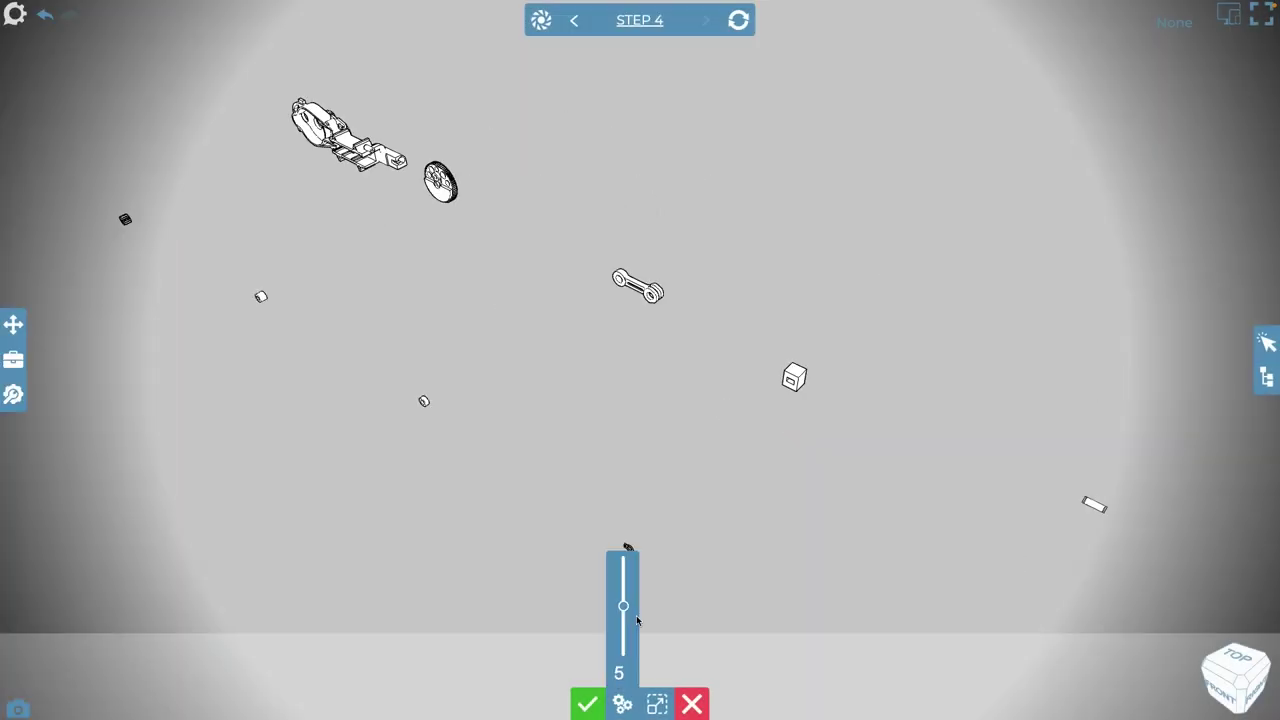
{"action": "left_click", "coordinate": [658, 706]}
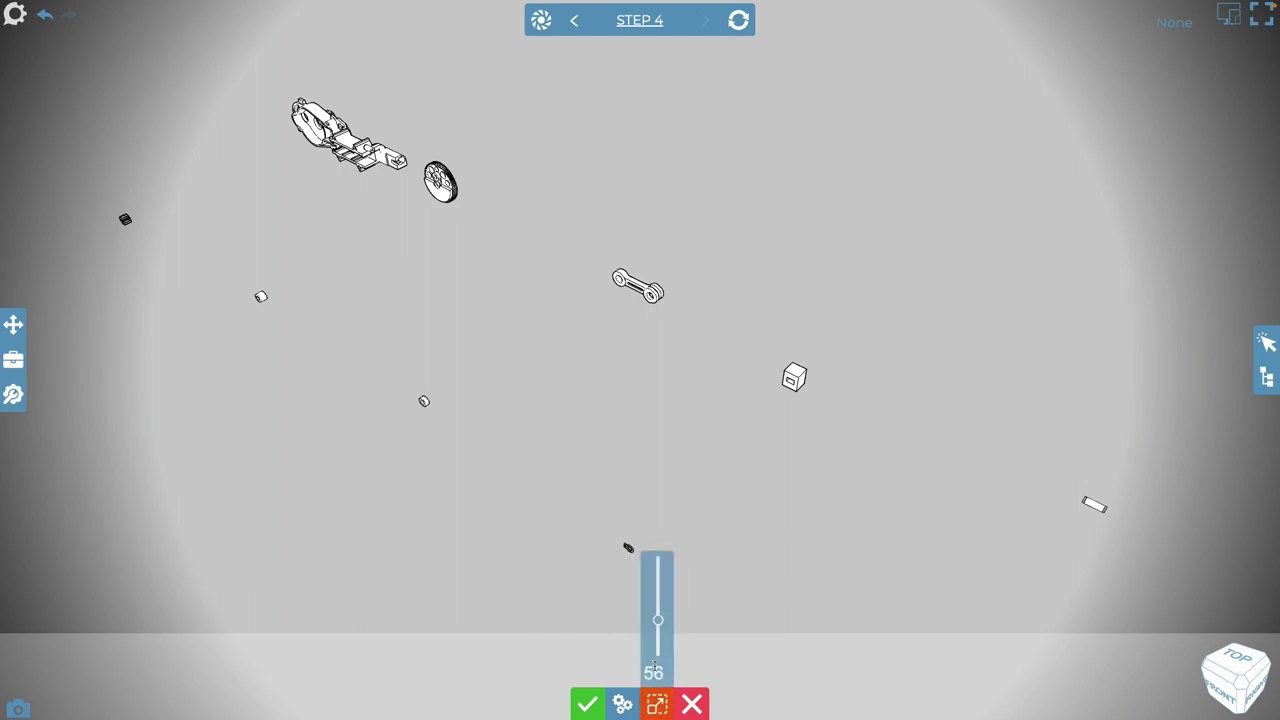
{"action": "mouse_move", "coordinate": [656, 606]}
{"action": "left_mouse_down"}
{"action": "mouse_move", "coordinate": [657, 651]}
{"action": "mouse_move", "coordinate": [666, 625]}
{"action": "left_mouse_up"}
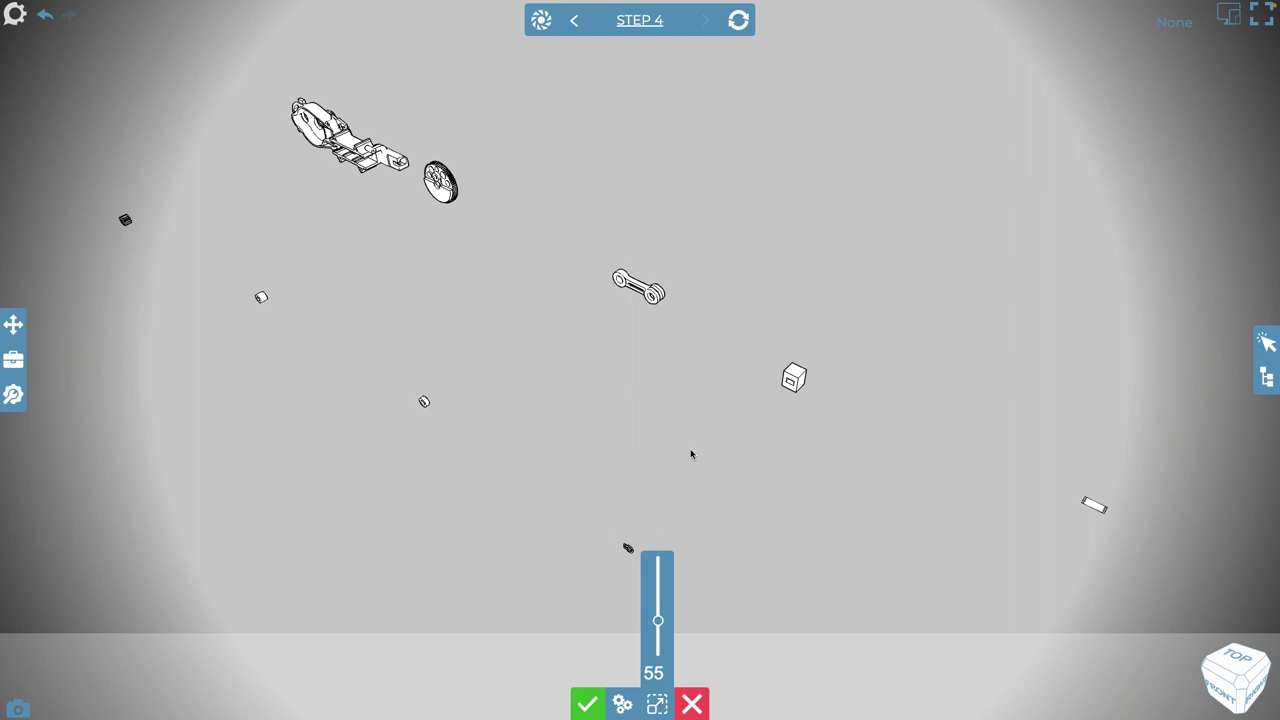
{"action": "left_click", "coordinate": [719, 425]}
{"action": "right_click_drag", "start_coordinate": [677, 420], "coordinate": [711, 405]}
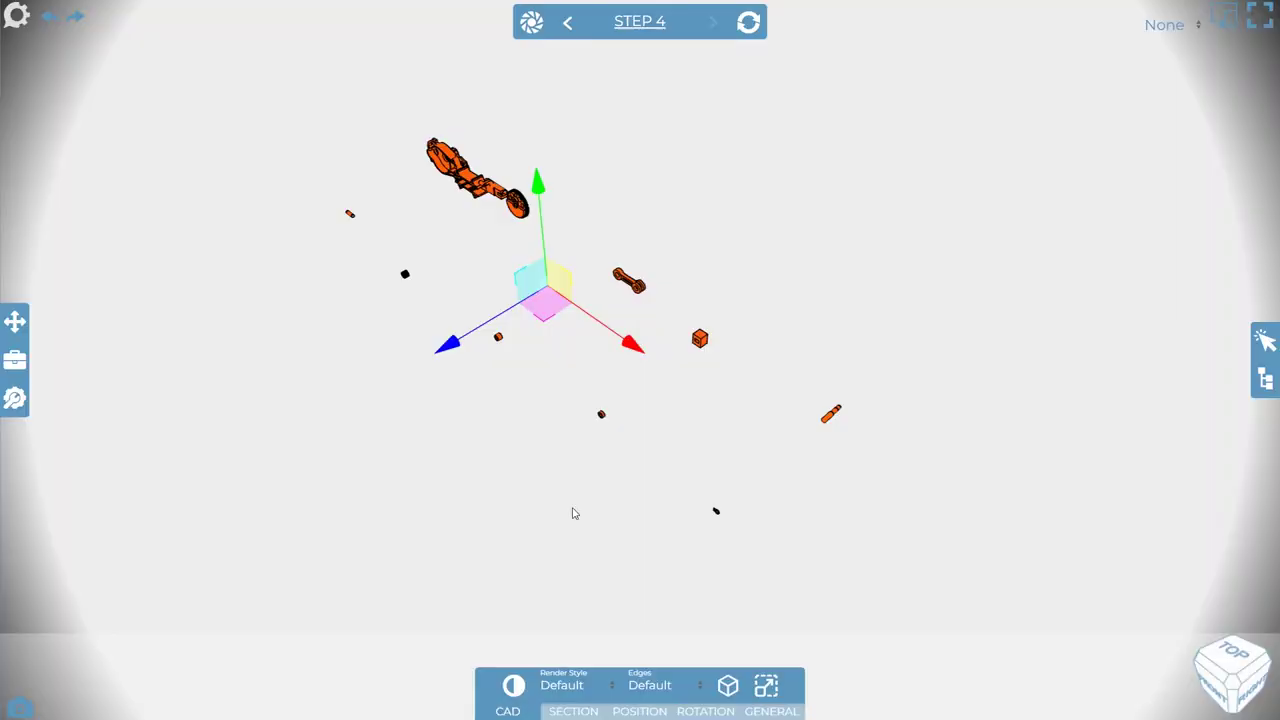
Add name Labels to the big gear shaft, guide block, crank arm and gear housing, placing each text above its part.
{"action": "left_click", "coordinate": [14, 360]}
{"action": "left_click", "coordinate": [70, 58]}
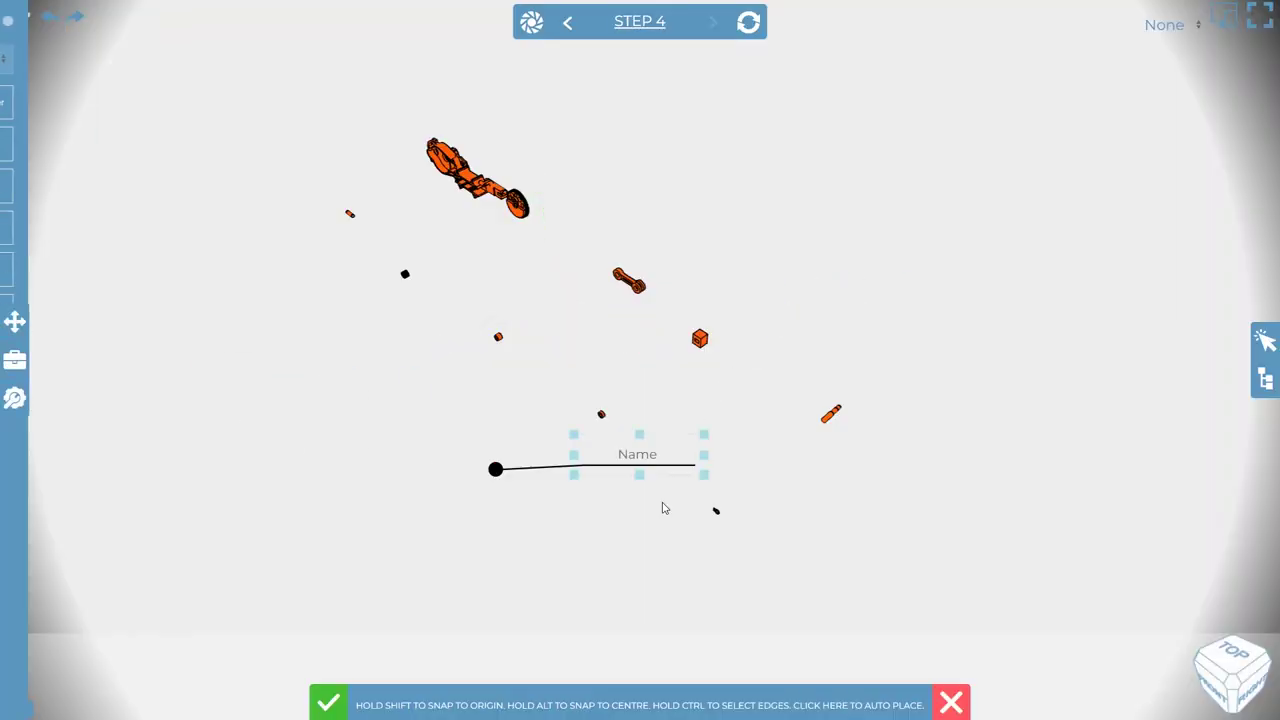
{"action": "left_click", "coordinate": [835, 412]}
{"action": "left_click", "coordinate": [855, 348]}
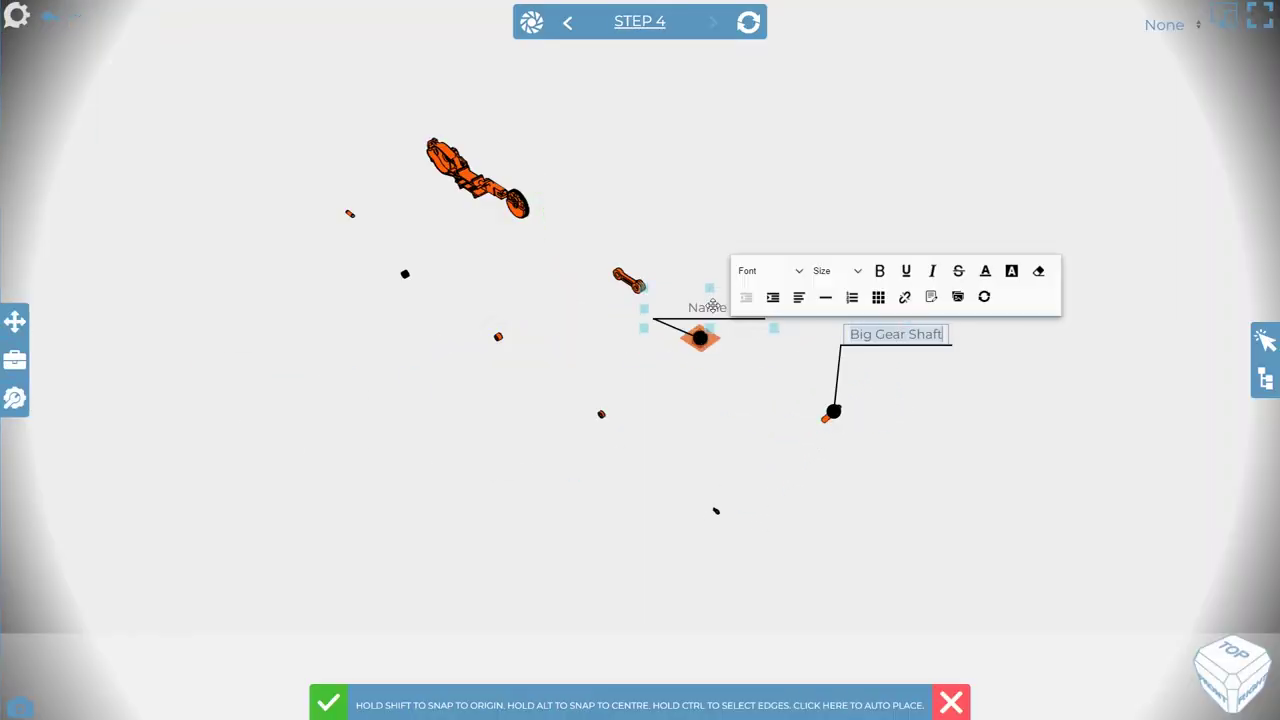
{"action": "left_click", "coordinate": [701, 339]}
{"action": "left_click", "coordinate": [759, 239]}
{"action": "left_click", "coordinate": [629, 280]}
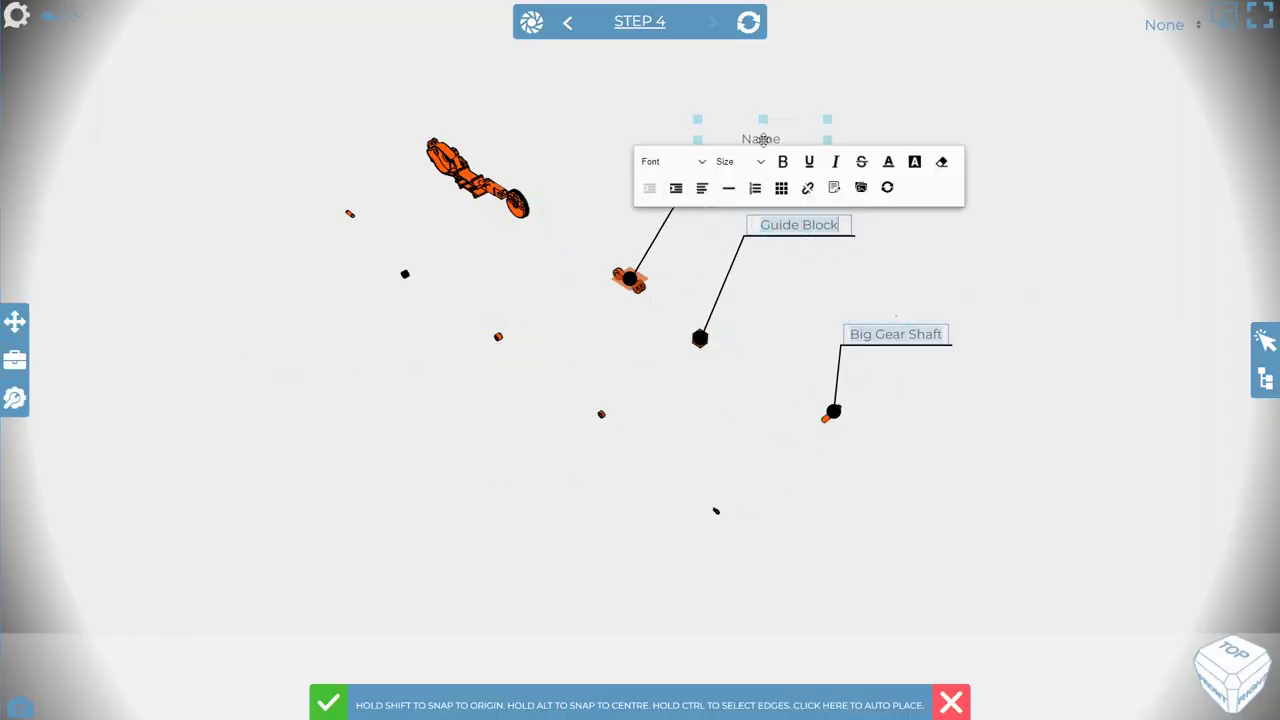
{"action": "left_click", "coordinate": [708, 150]}
{"action": "left_click", "coordinate": [478, 186]}
{"action": "left_click", "coordinate": [540, 128]}
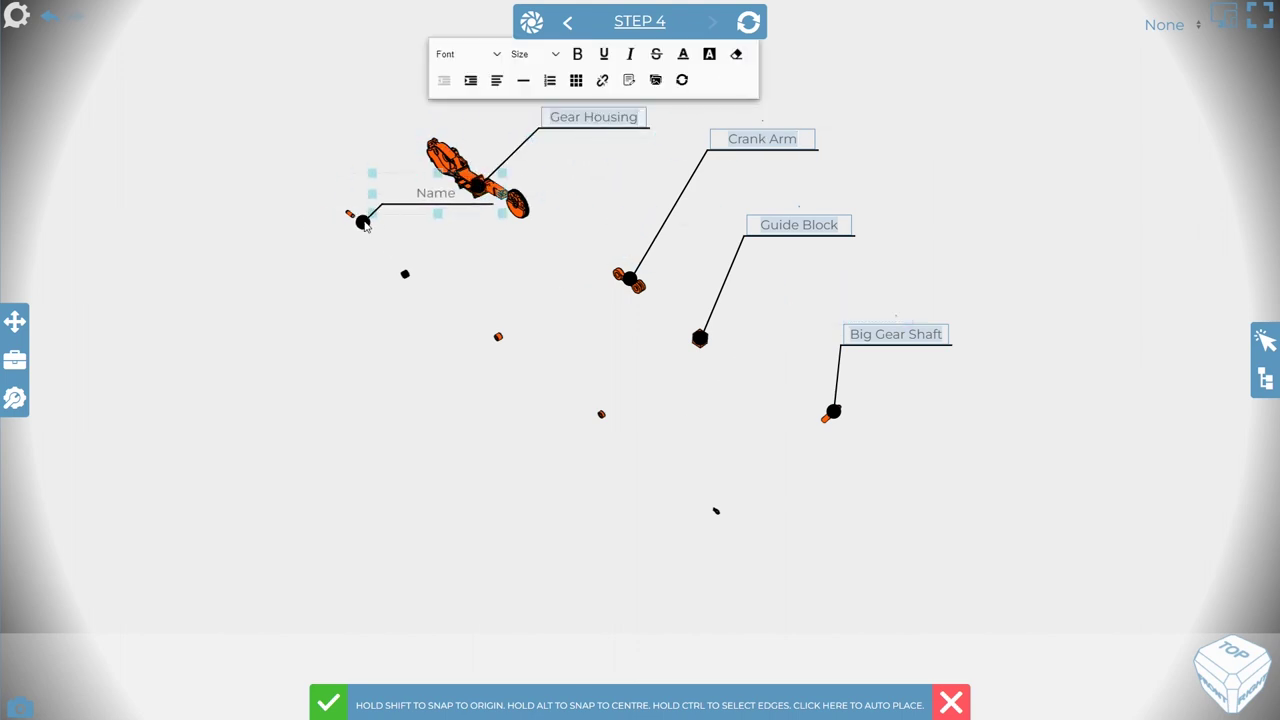
Add name Labels below the short rod, small spur gear, large bushing, small bushing and the last tiny part of the layout.
{"action": "left_click", "coordinate": [350, 213]}
{"action": "left_click", "coordinate": [270, 288]}
{"action": "left_click", "coordinate": [404, 273]}
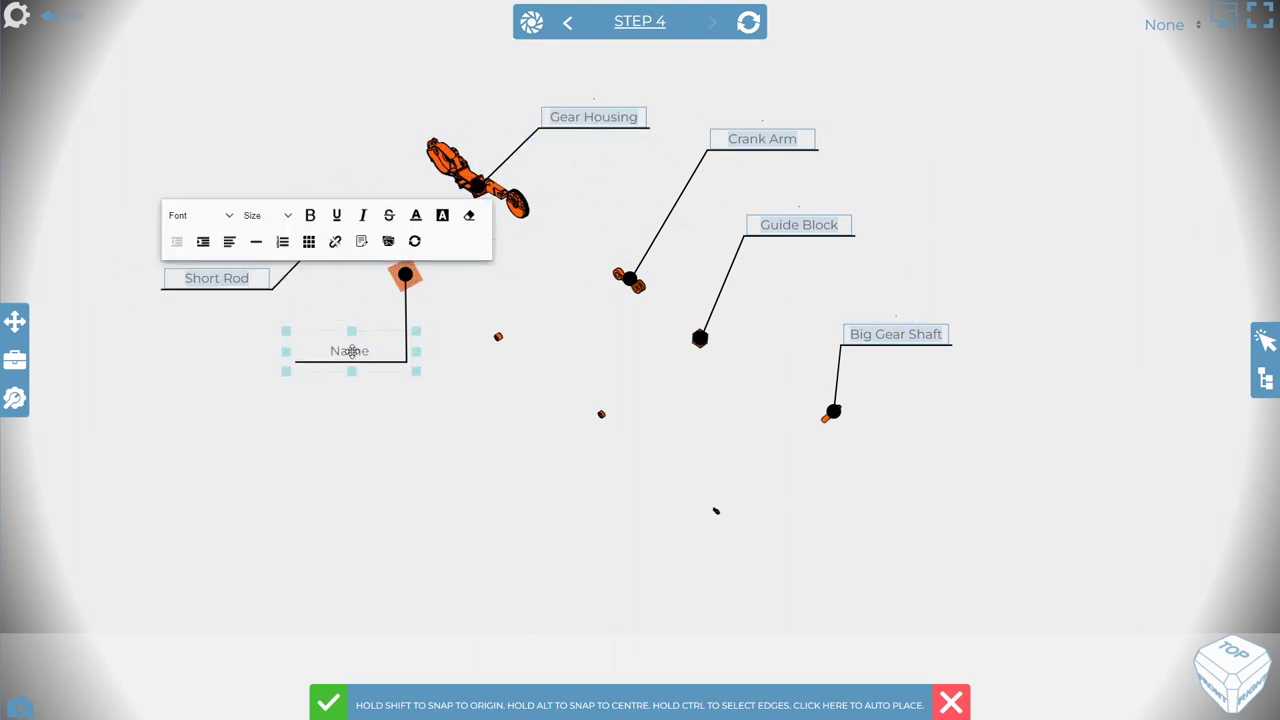
{"action": "left_click", "coordinate": [405, 362]}
{"action": "left_click", "coordinate": [512, 340]}
{"action": "left_click", "coordinate": [457, 450]}
{"action": "left_click", "coordinate": [602, 413]}
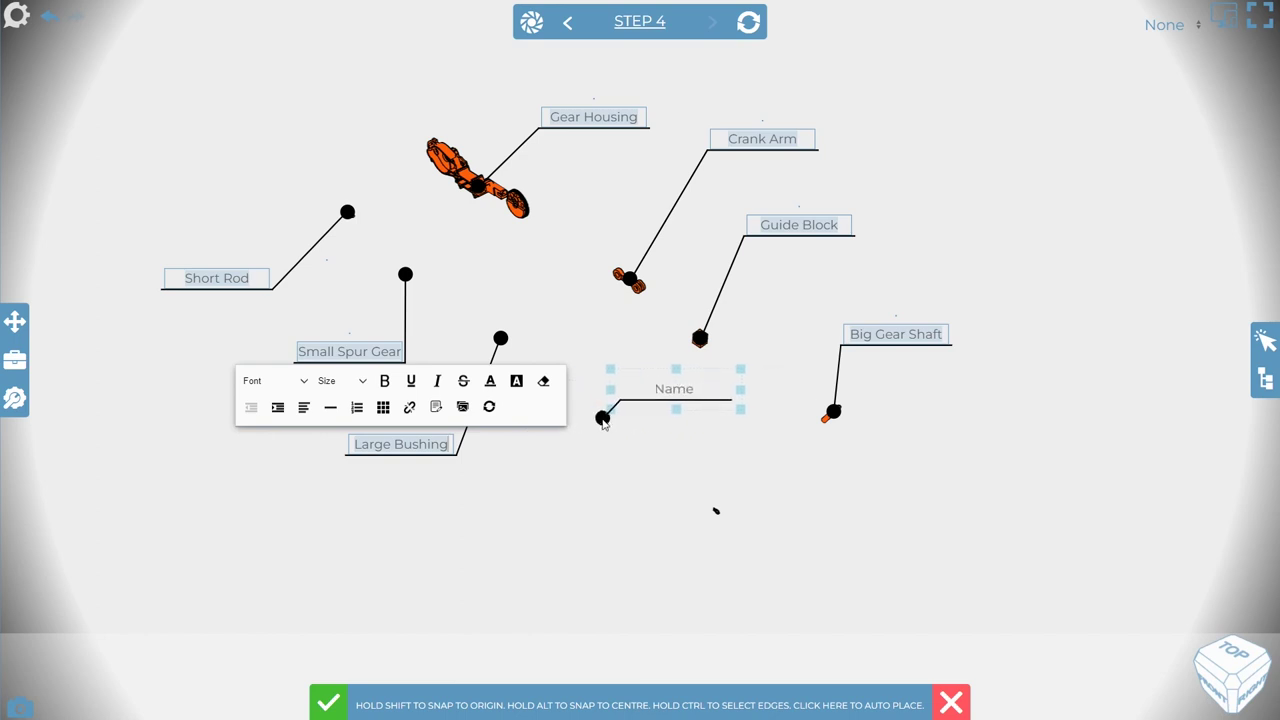
{"action": "left_click", "coordinate": [591, 505]}
{"action": "left_click", "coordinate": [717, 512]}
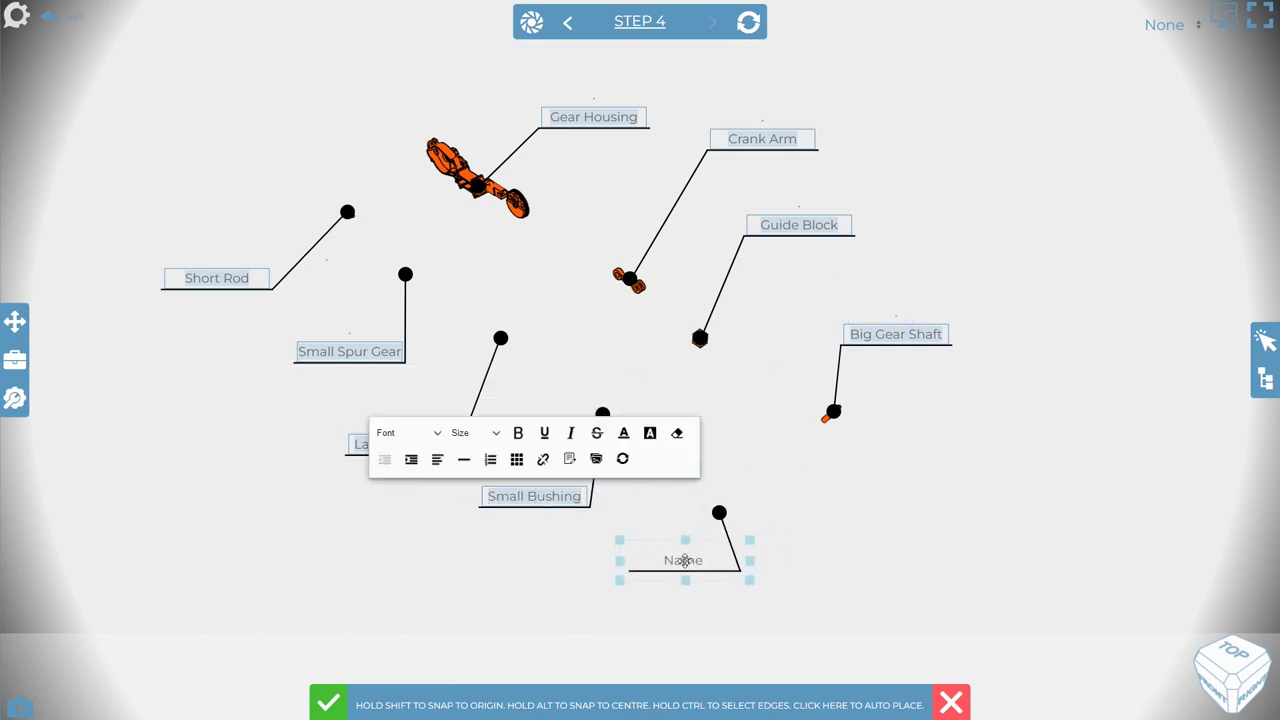
{"action": "left_click", "coordinate": [737, 537]}
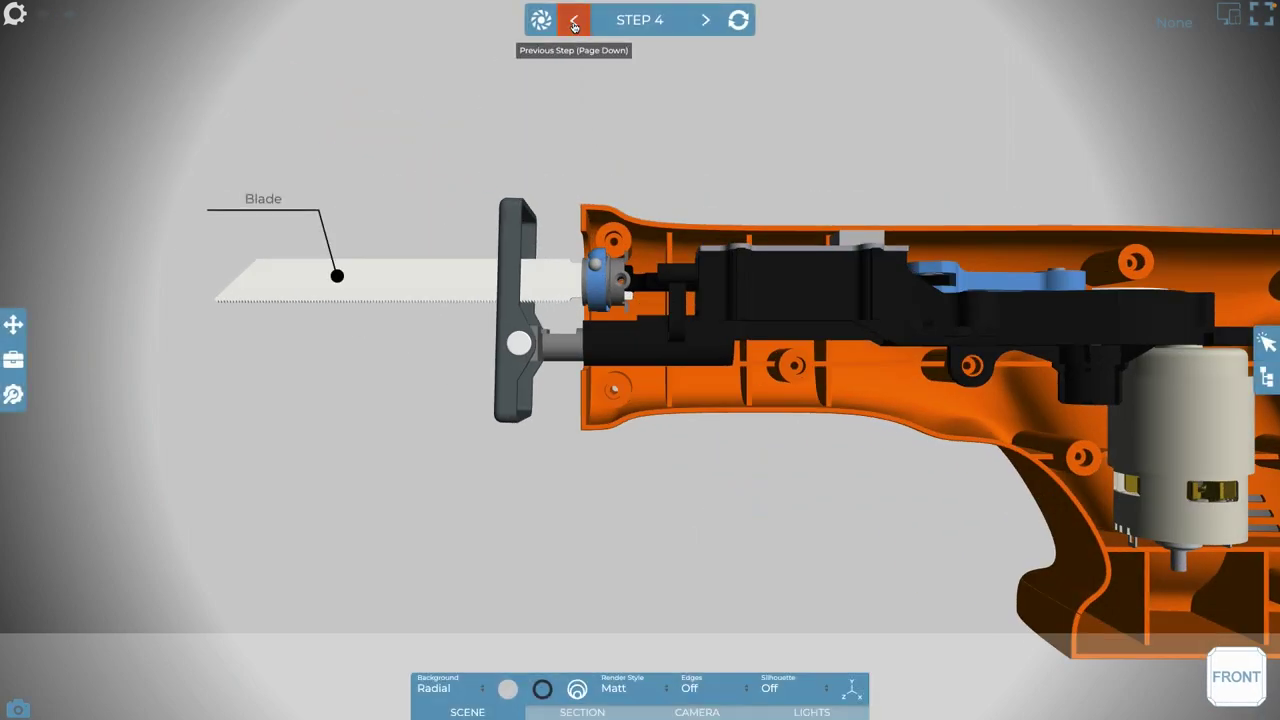
Go back through the instruction steps to Step 2 to review the closed saw.
{"action": "left_click", "coordinate": [575, 22]}
{"action": "left_click", "coordinate": [575, 22]}
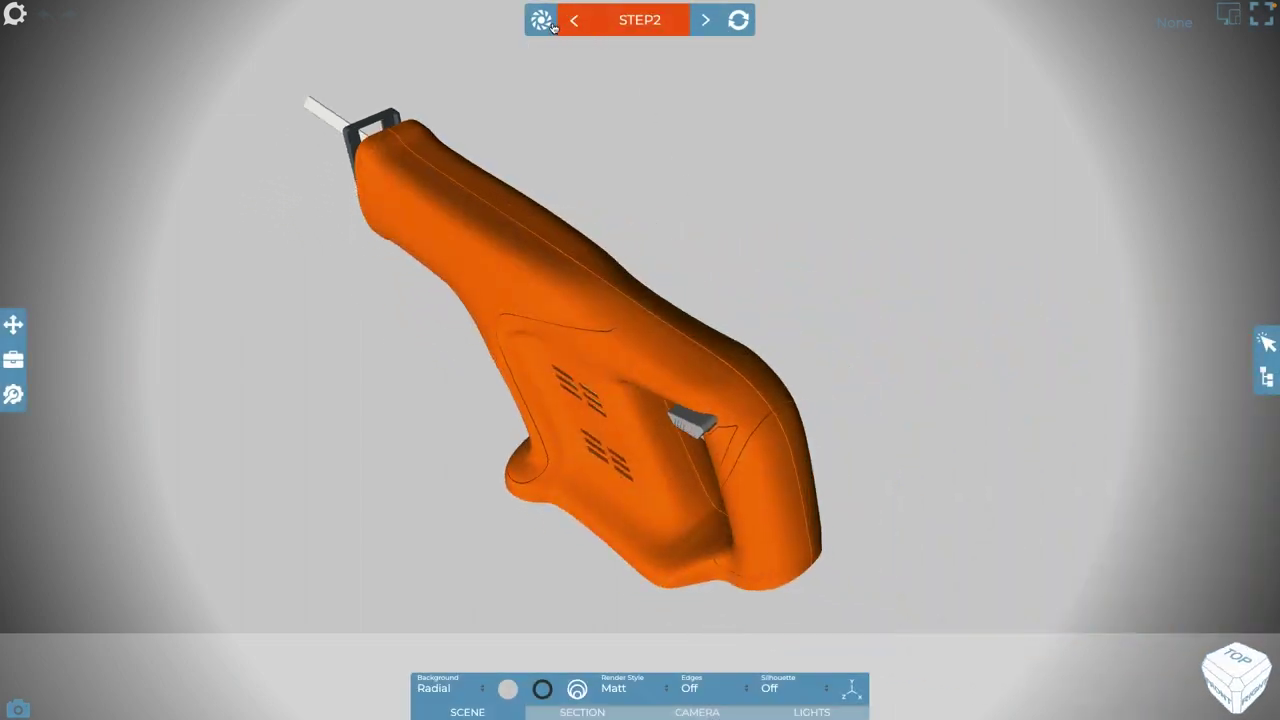
{"action": "left_click", "coordinate": [551, 23]}
{"action": "left_click", "coordinate": [780, 424]}
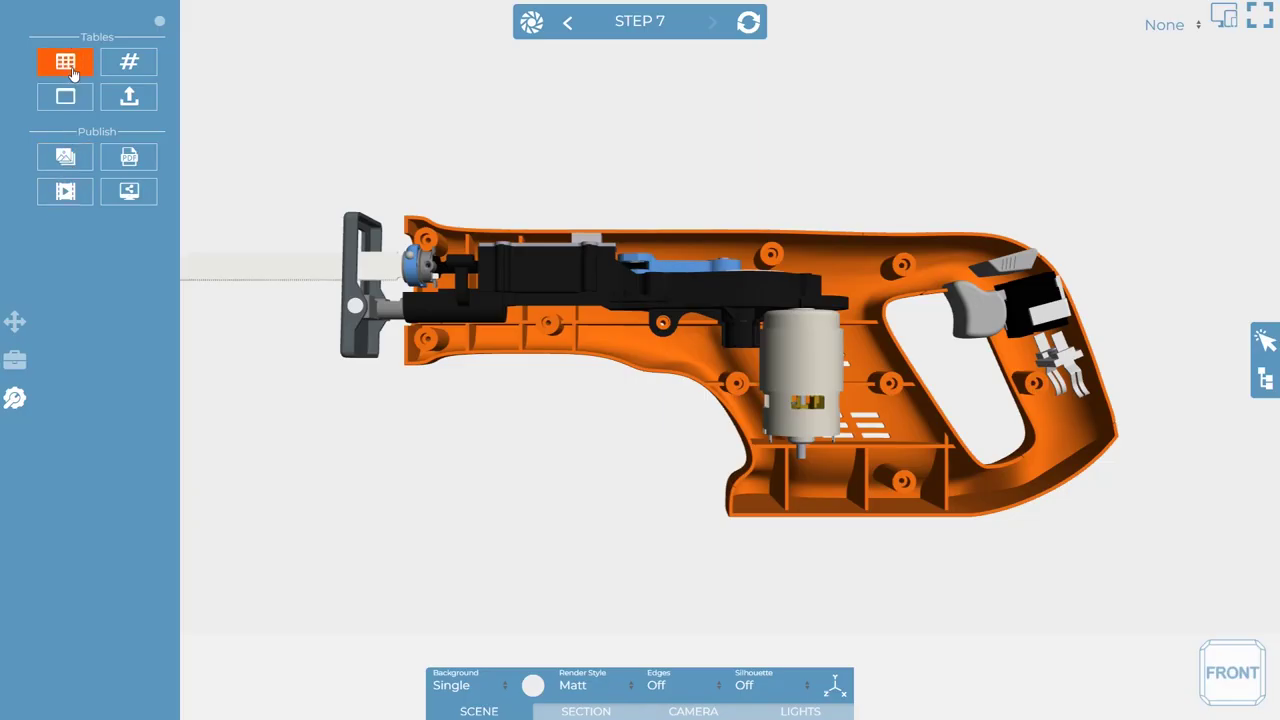
Create a nested, Modern-style table of the visible parts with item number, name and quantity, and pagination on.
{"action": "left_click", "coordinate": [70, 68]}
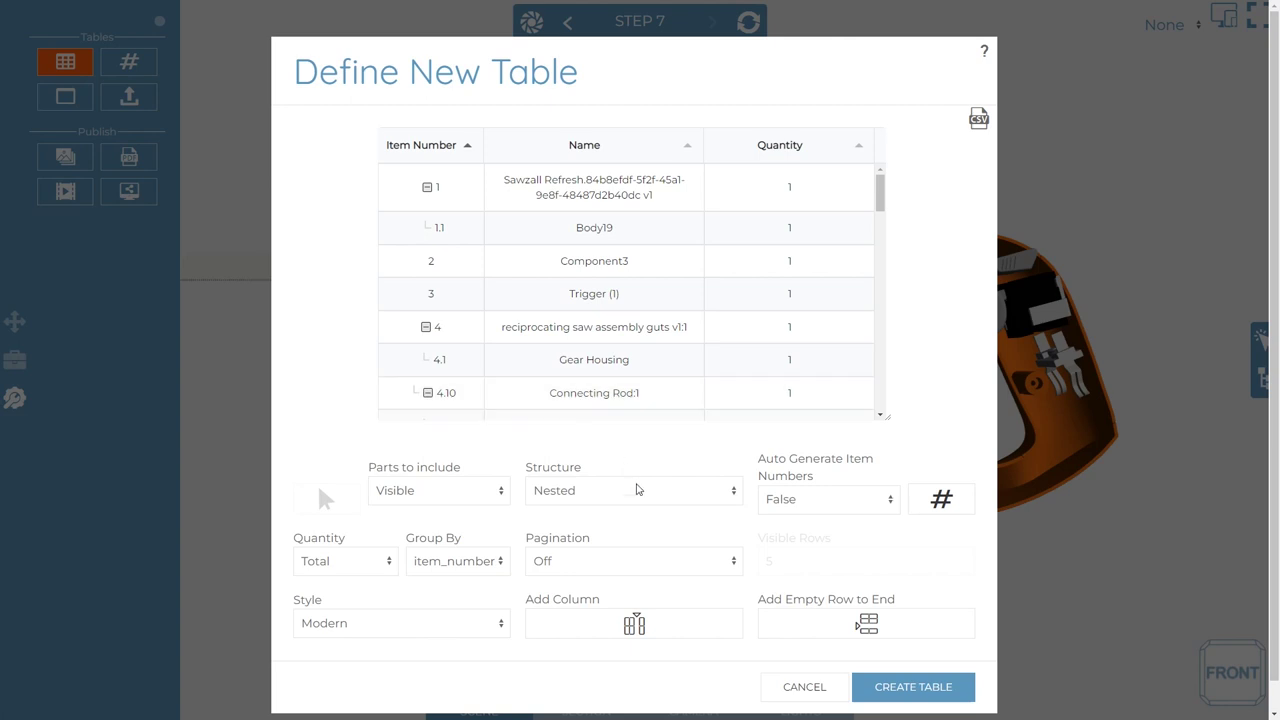
{"action": "left_click", "coordinate": [636, 489]}
{"action": "left_click", "coordinate": [457, 519]}
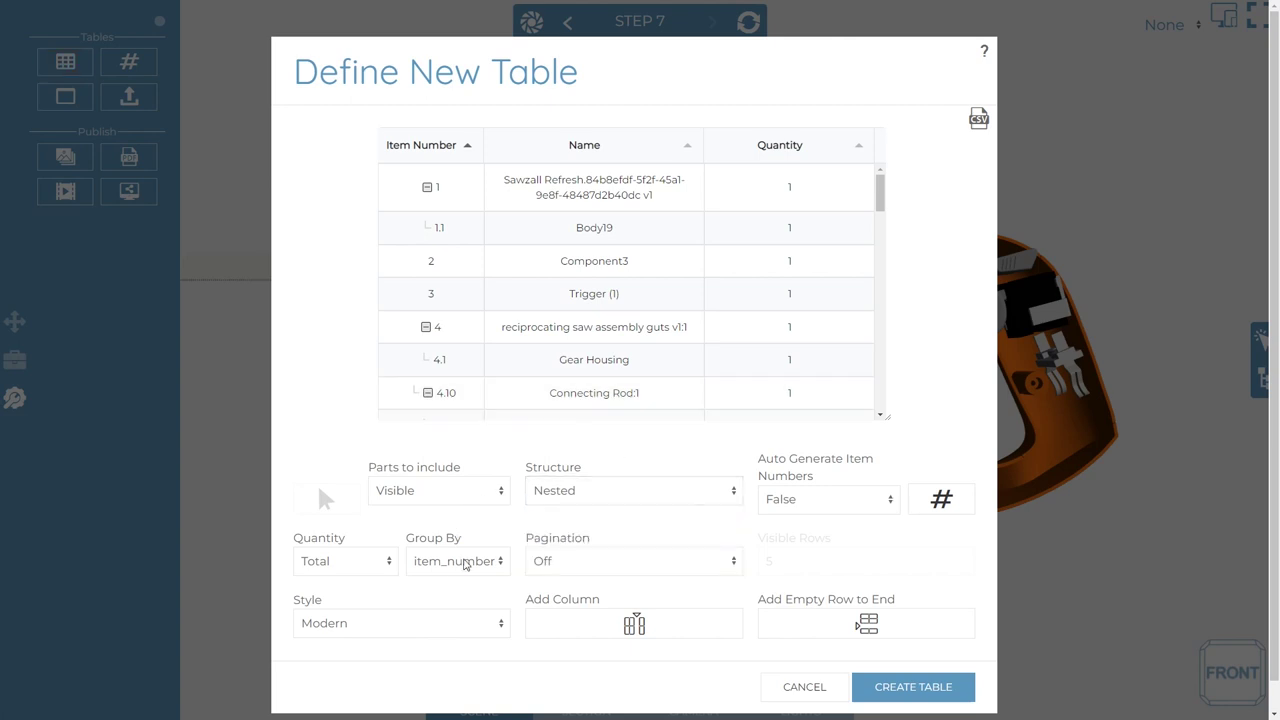
{"action": "left_click", "coordinate": [464, 620]}
{"action": "left_click", "coordinate": [533, 673]}
{"action": "left_click", "coordinate": [649, 562]}
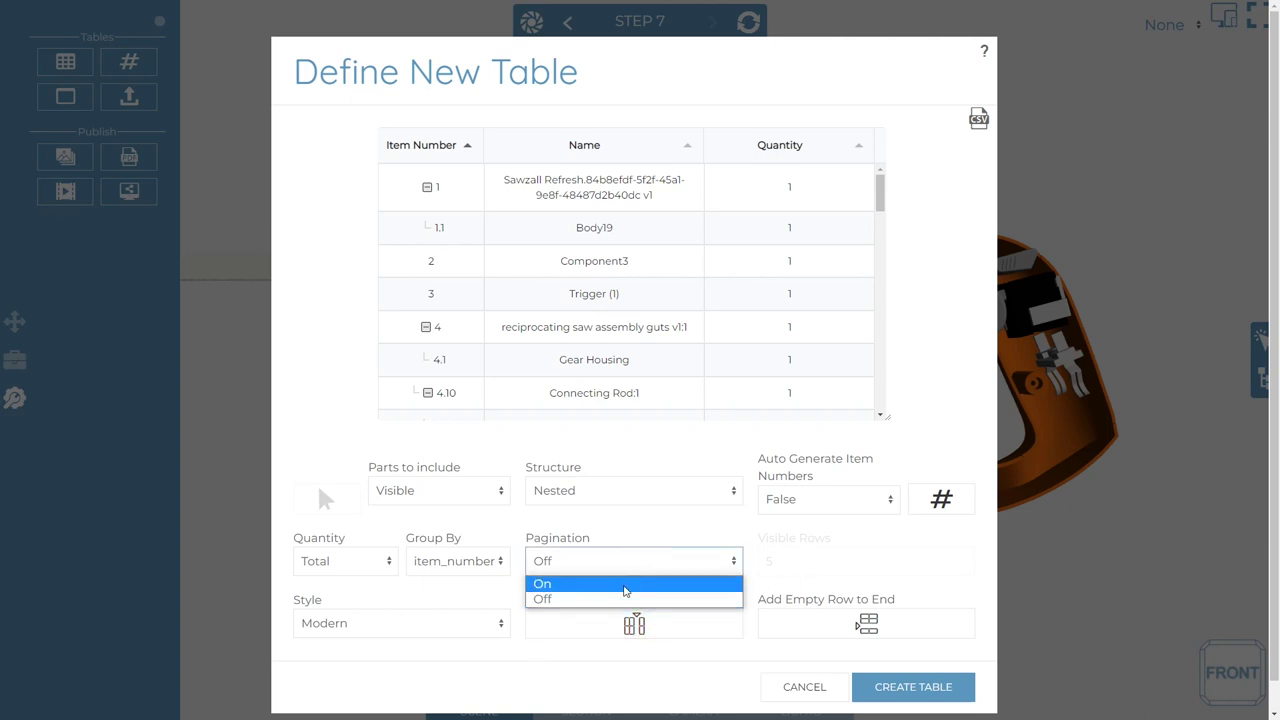
{"action": "left_click", "coordinate": [625, 594]}
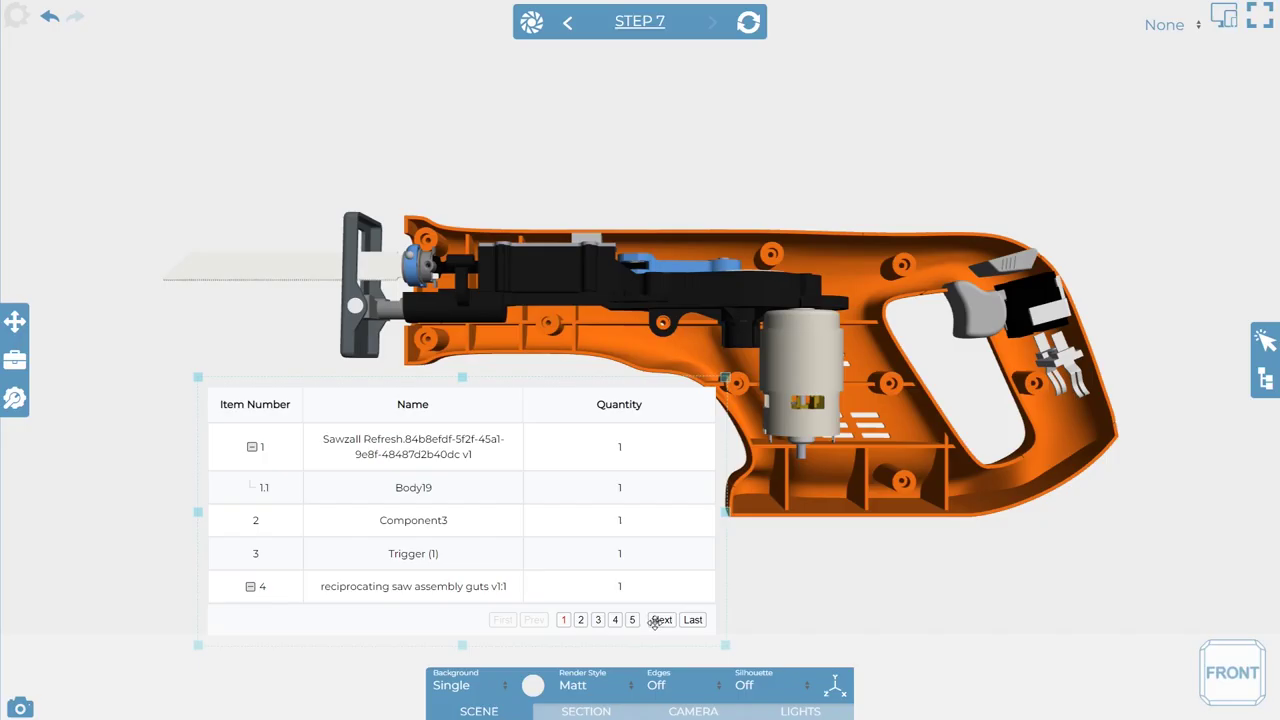
Move the parts table further left beneath the saw and deselect it.
{"action": "left_click", "coordinate": [763, 624]}
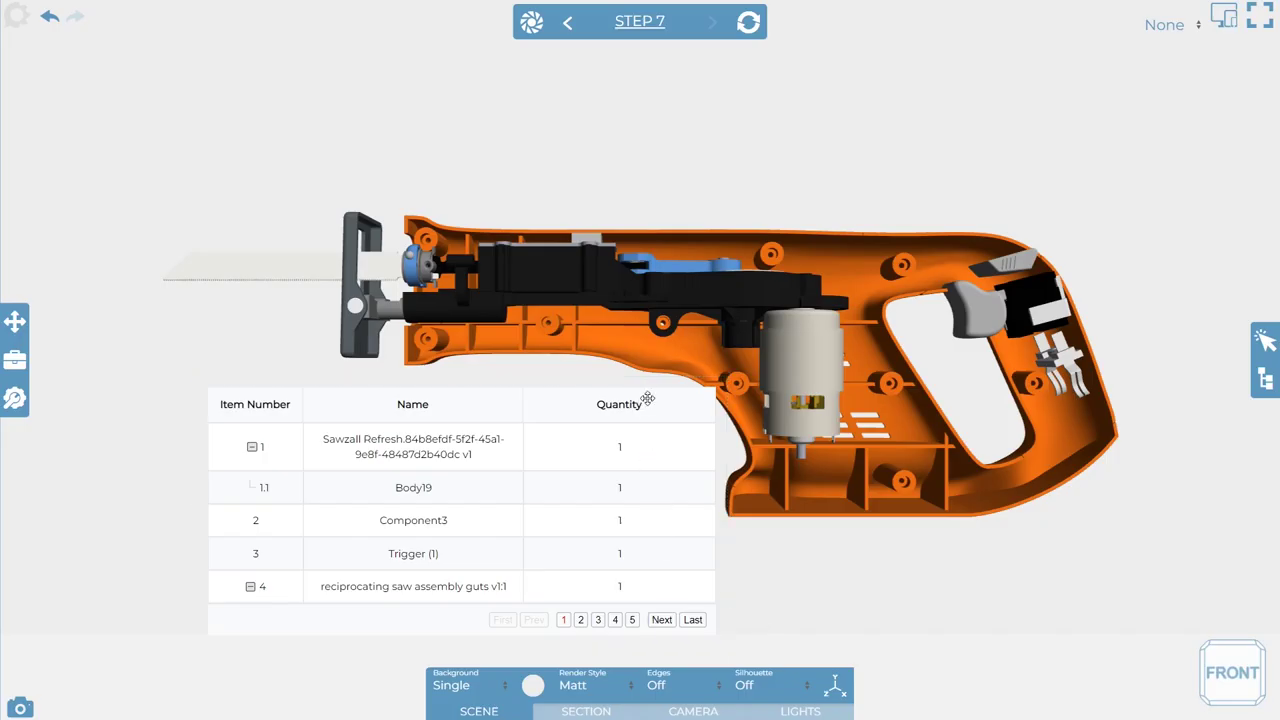
{"action": "left_click_drag", "start_coordinate": [648, 400], "coordinate": [558, 413]}
{"action": "left_click", "coordinate": [778, 553]}
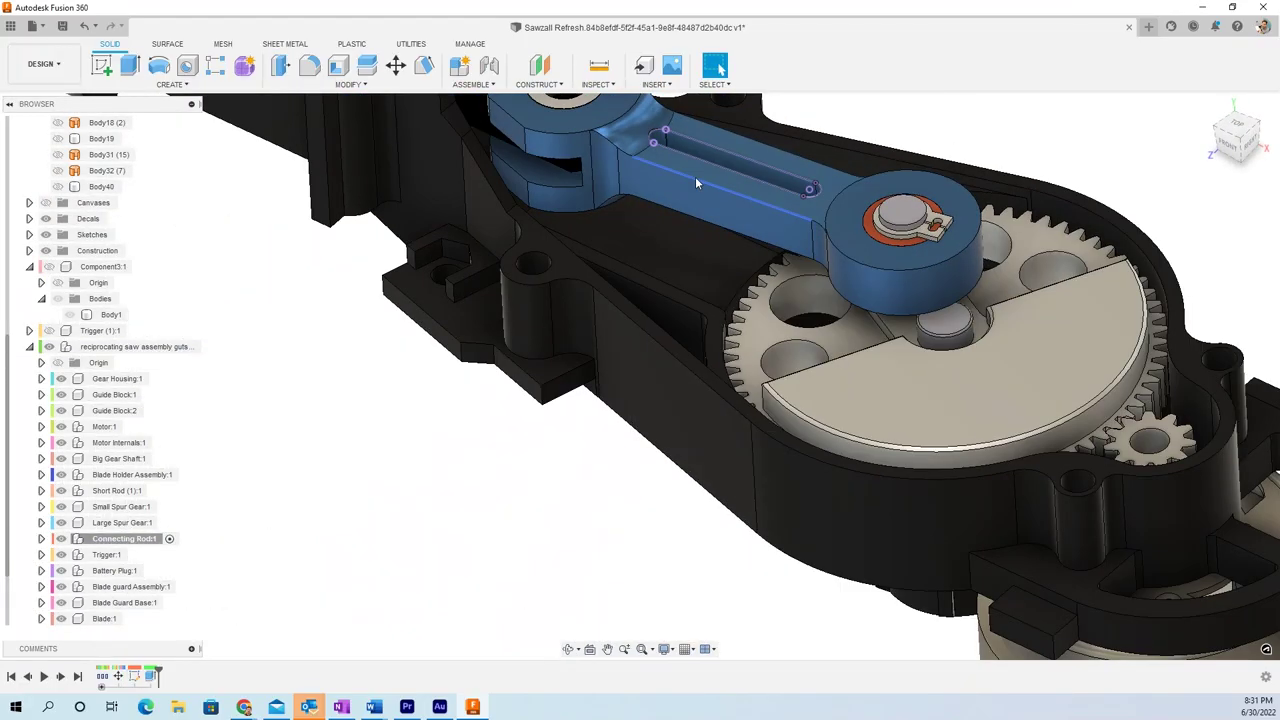
In Fusion 360, fillet the long edges on both sides of the connecting rod's arm with a 2 mm radius.
{"action": "key", "text": "f"}
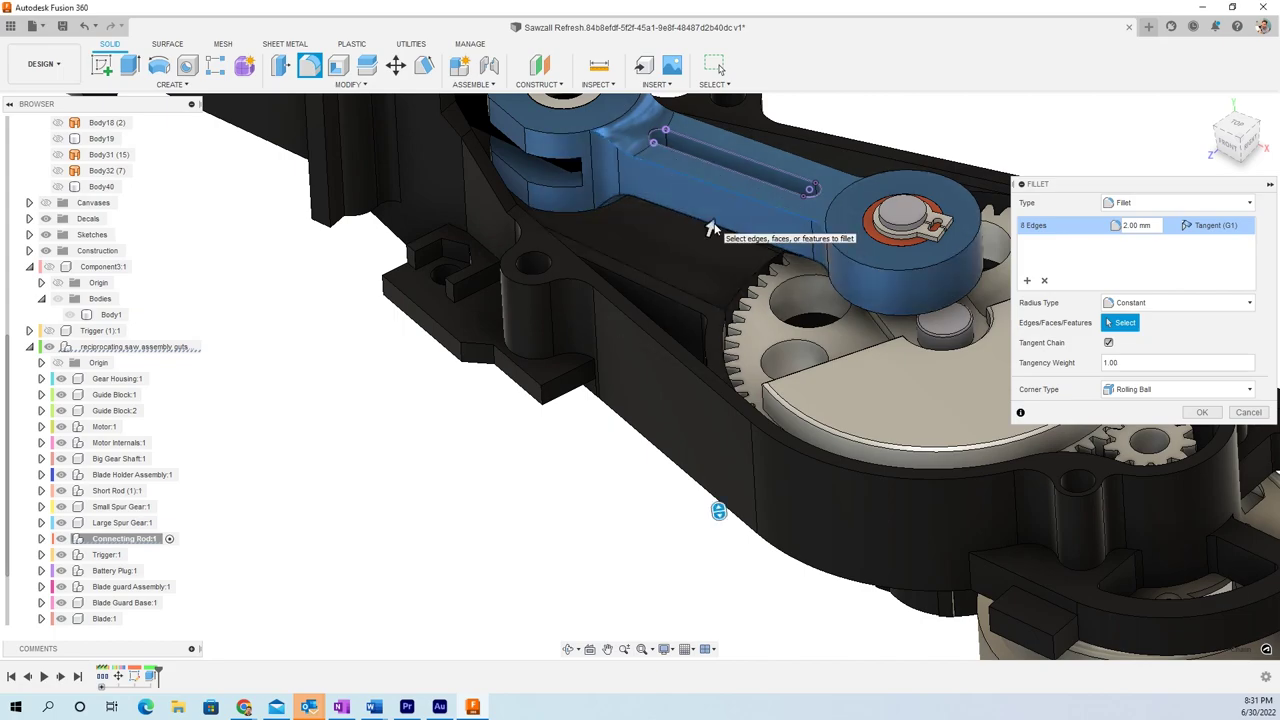
{"action": "left_click", "coordinate": [711, 228]}
{"action": "left_click", "coordinate": [748, 136]}
{"action": "middle_click_drag", "start_coordinate": [748, 136], "coordinate": [829, 138], "text": "shift"}
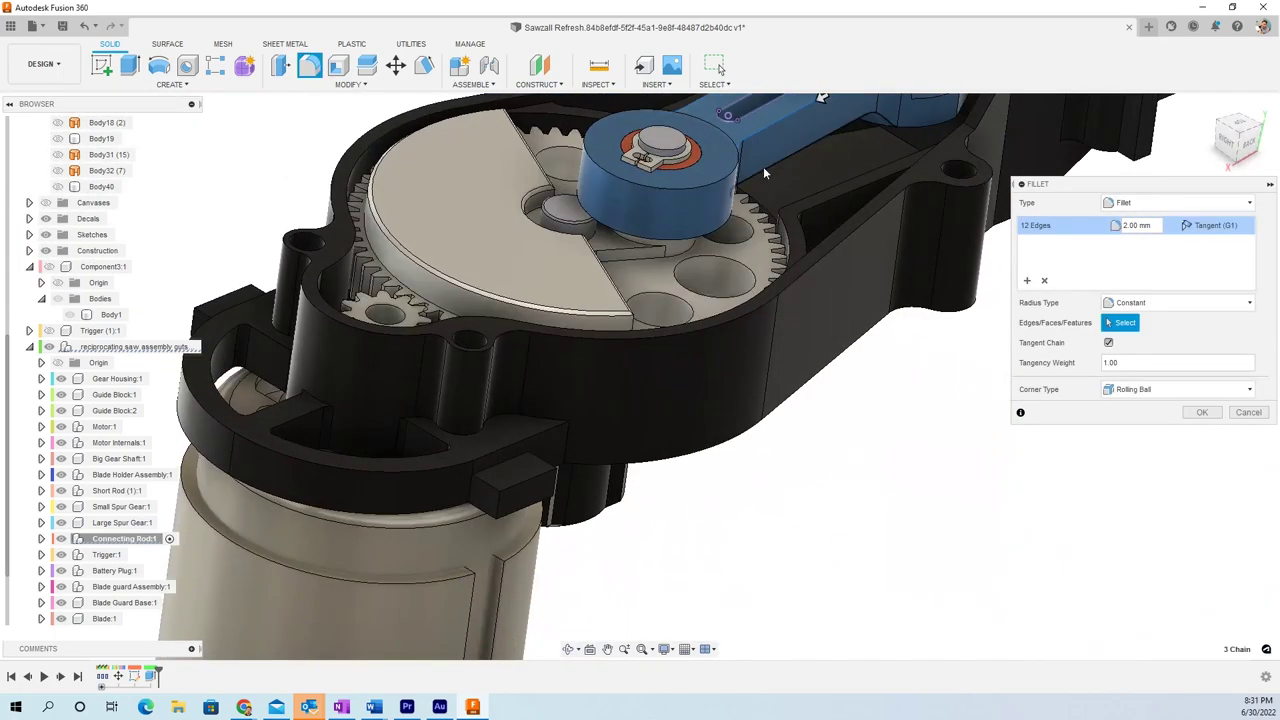
{"action": "left_click", "coordinate": [763, 166]}
{"action": "key", "text": "Return"}
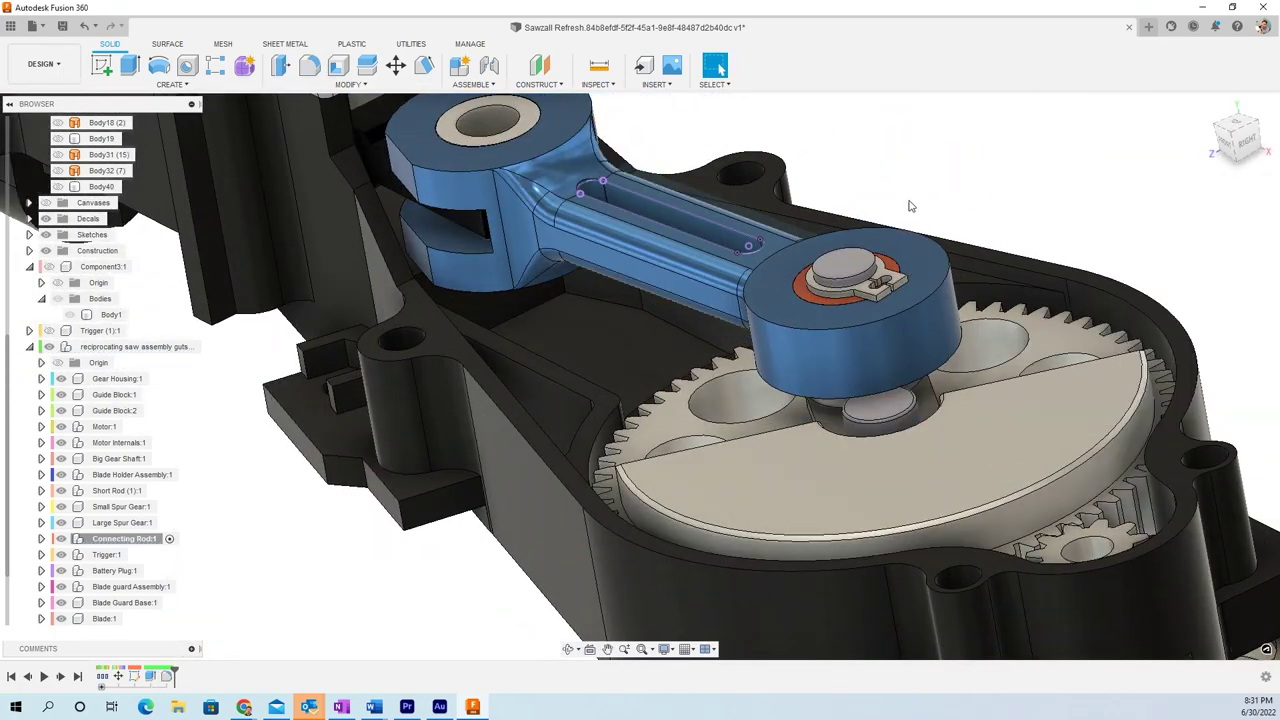
{"action": "middle_click_drag", "start_coordinate": [880, 154], "coordinate": [925, 178], "text": "shift"}
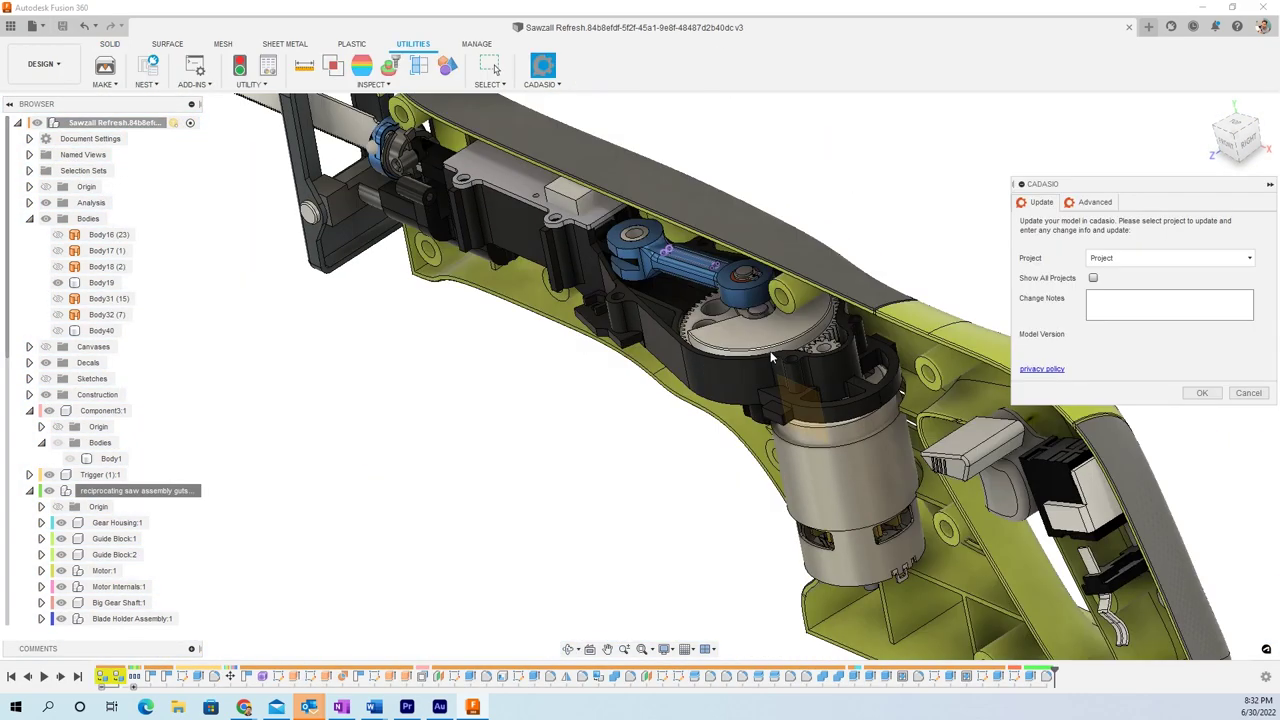
Send the changed model to its Cadasio project as an update with the revision info "Update To Shaft".
{"action": "left_click", "coordinate": [1165, 258]}
{"action": "left_click", "coordinate": [1096, 279]}
{"action": "left_click", "coordinate": [1202, 393]}
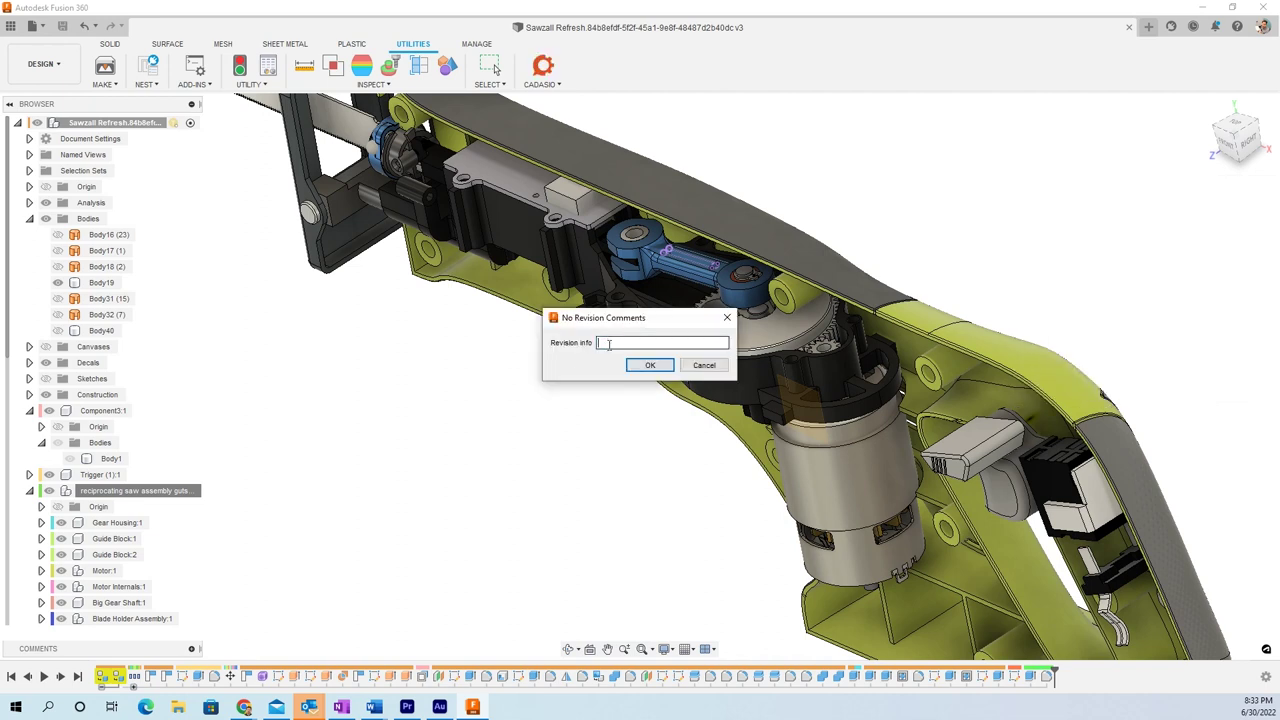
{"action": "type", "text": "Update To Shaft"}
{"action": "left_click", "coordinate": [650, 366]}
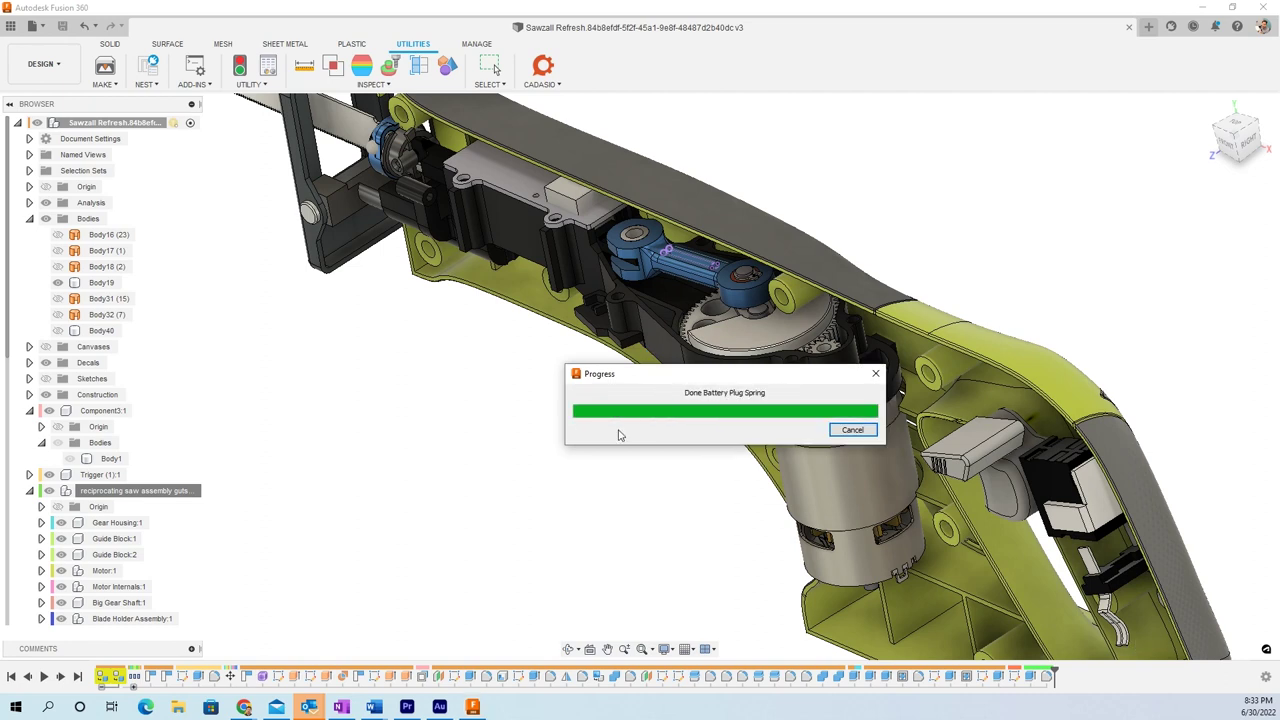
{"action": "left_click", "coordinate": [749, 367]}
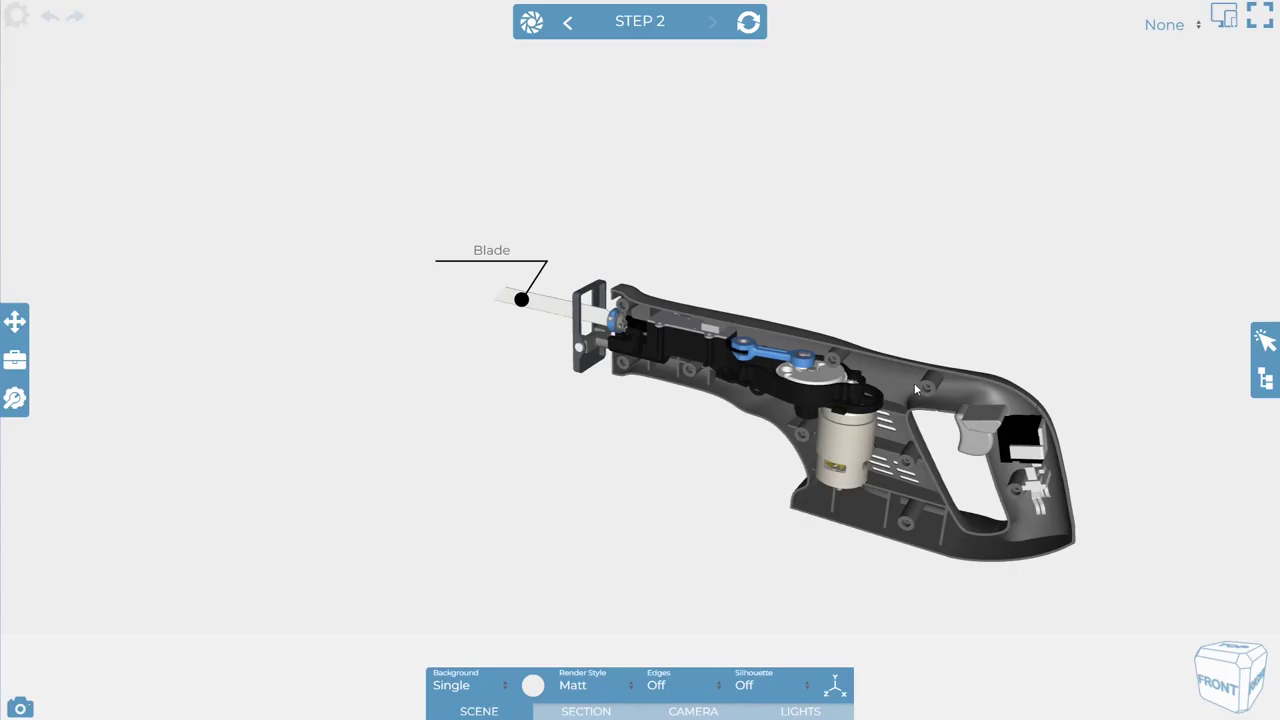
Back in Cadasio, examine the updated connecting rod and gear mechanism up close in Step 2.
{"action": "scroll", "coordinate": [910, 383], "scroll_direction": "down", "scroll_amount": 2}
{"action": "scroll", "coordinate": [904, 386], "scroll_direction": "up", "scroll_amount": 5}
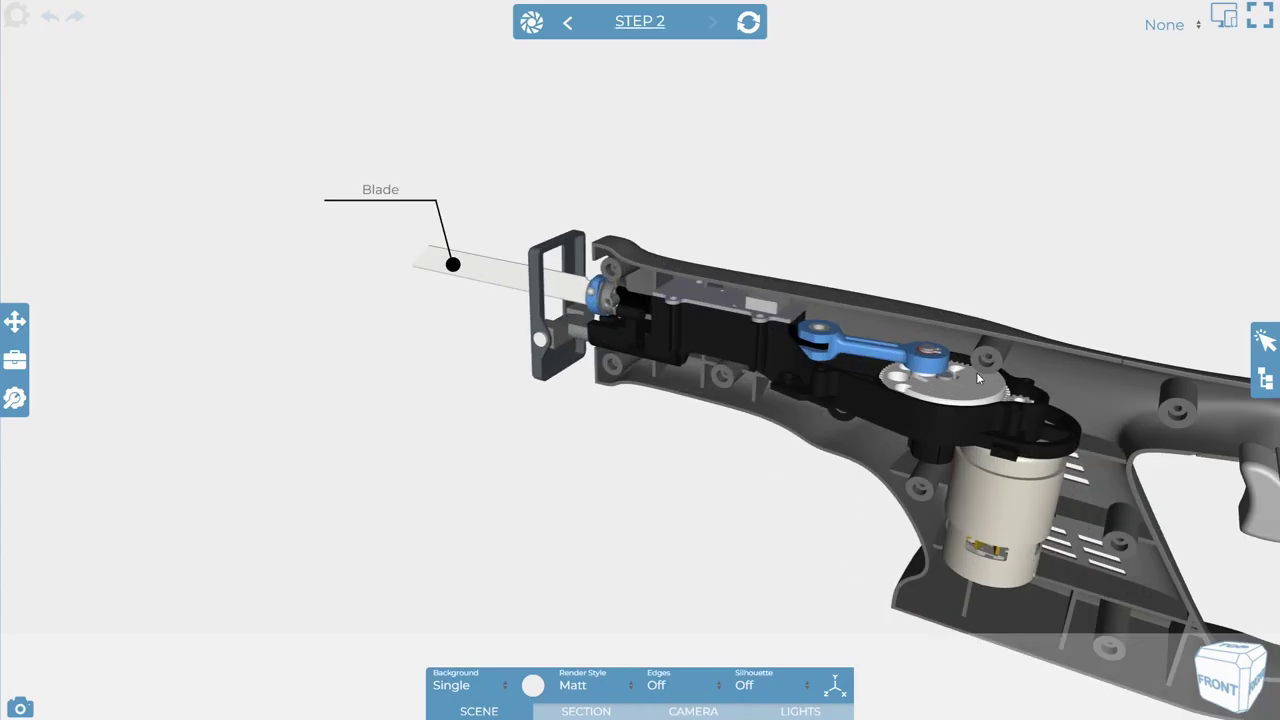
{"action": "scroll", "coordinate": [904, 386], "scroll_direction": "down", "scroll_amount": 4}
{"action": "right_click_drag", "start_coordinate": [904, 386], "coordinate": [806, 363]}
{"action": "scroll", "coordinate": [775, 376], "scroll_direction": "up", "scroll_amount": 6}
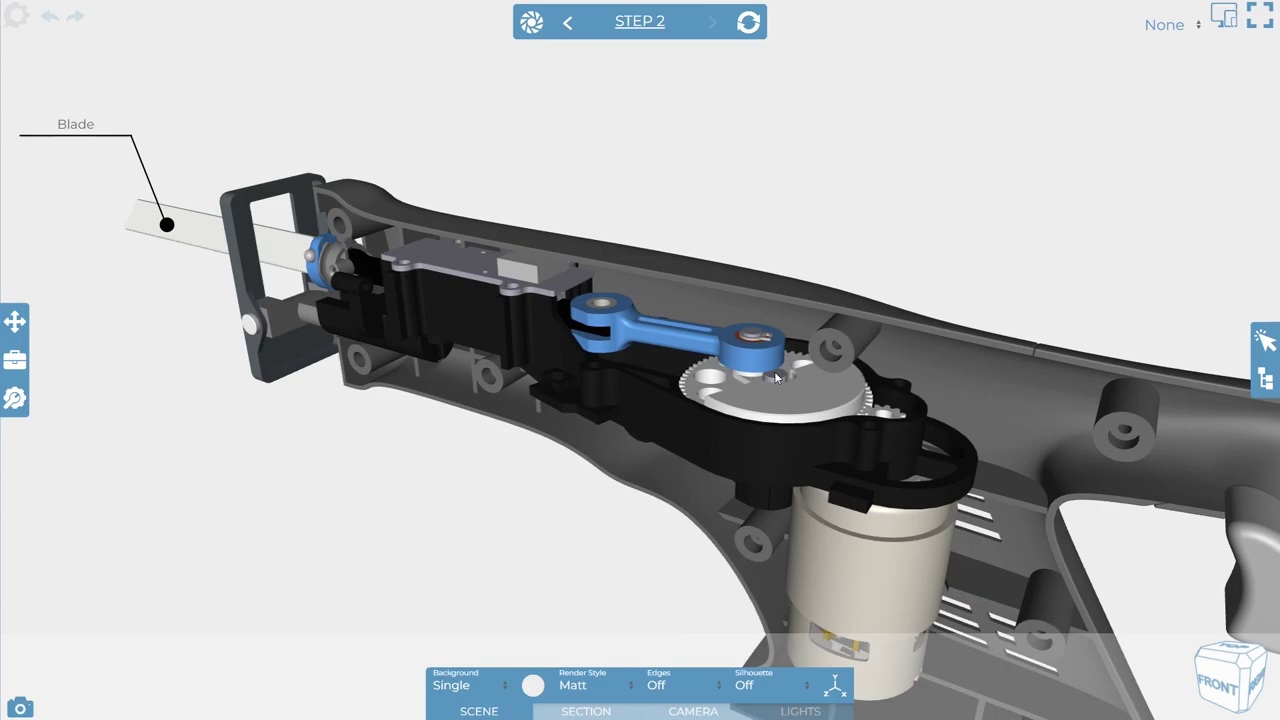
{"action": "scroll", "coordinate": [776, 376], "scroll_direction": "down", "scroll_amount": 2}
Return to the previous step and preview the instructions in the player, advancing to Step 1.
{"action": "left_click", "coordinate": [568, 21]}
{"action": "left_click", "coordinate": [784, 229]}
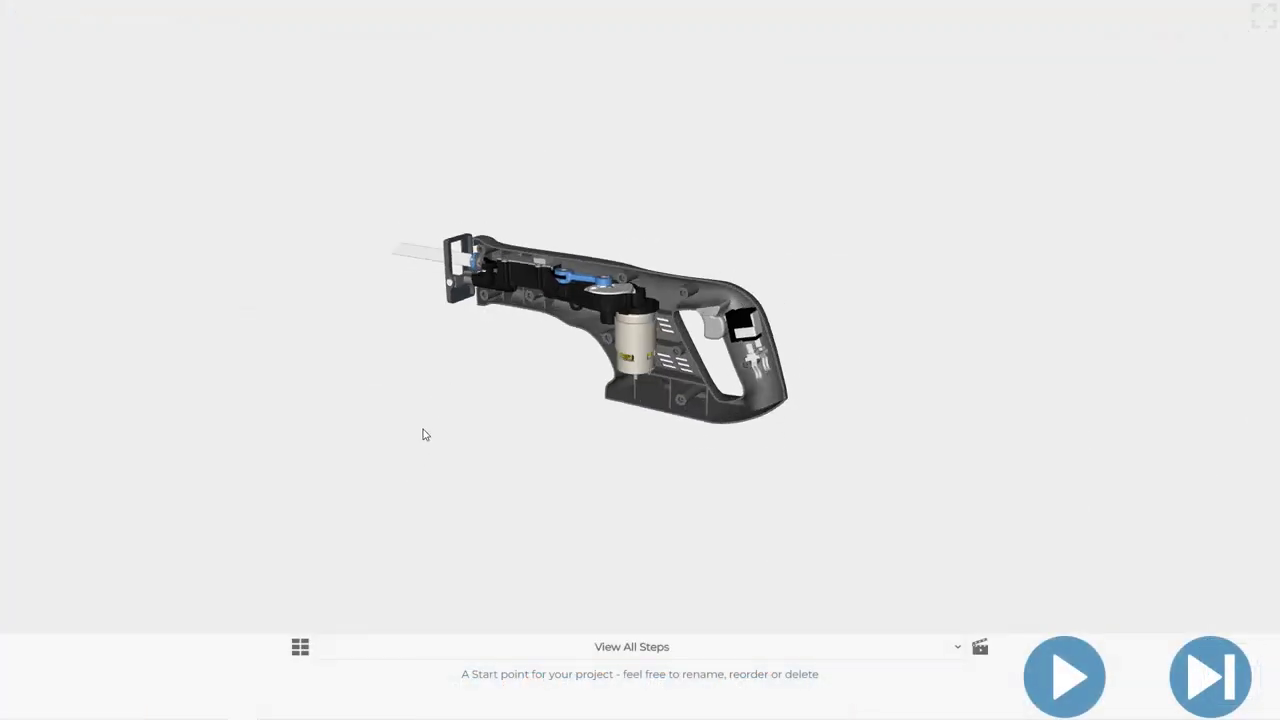
{"action": "left_click", "coordinate": [1094, 677]}
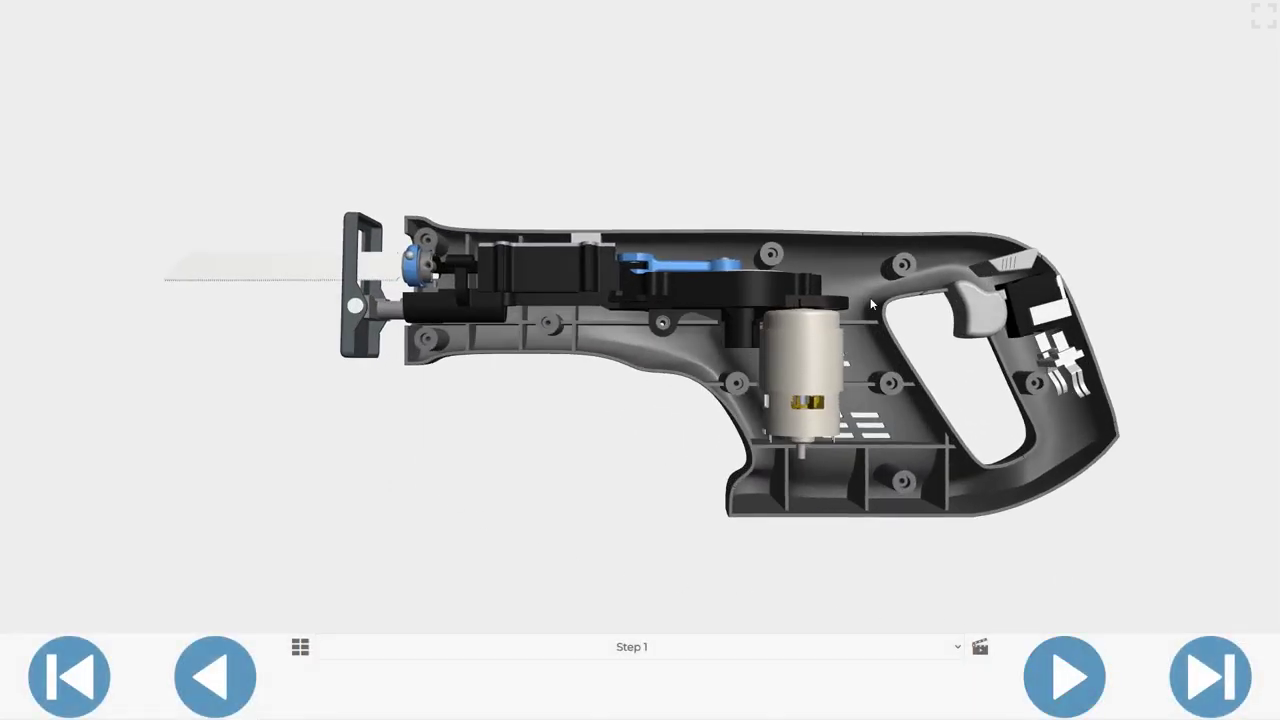
Examine the saw from different angles in Step 1 of the player, and advance to Step 2 to inspect its mechanism.
{"action": "left_click_drag", "start_coordinate": [860, 300], "coordinate": [769, 272]}
{"action": "left_click_drag", "start_coordinate": [823, 318], "coordinate": [853, 350]}
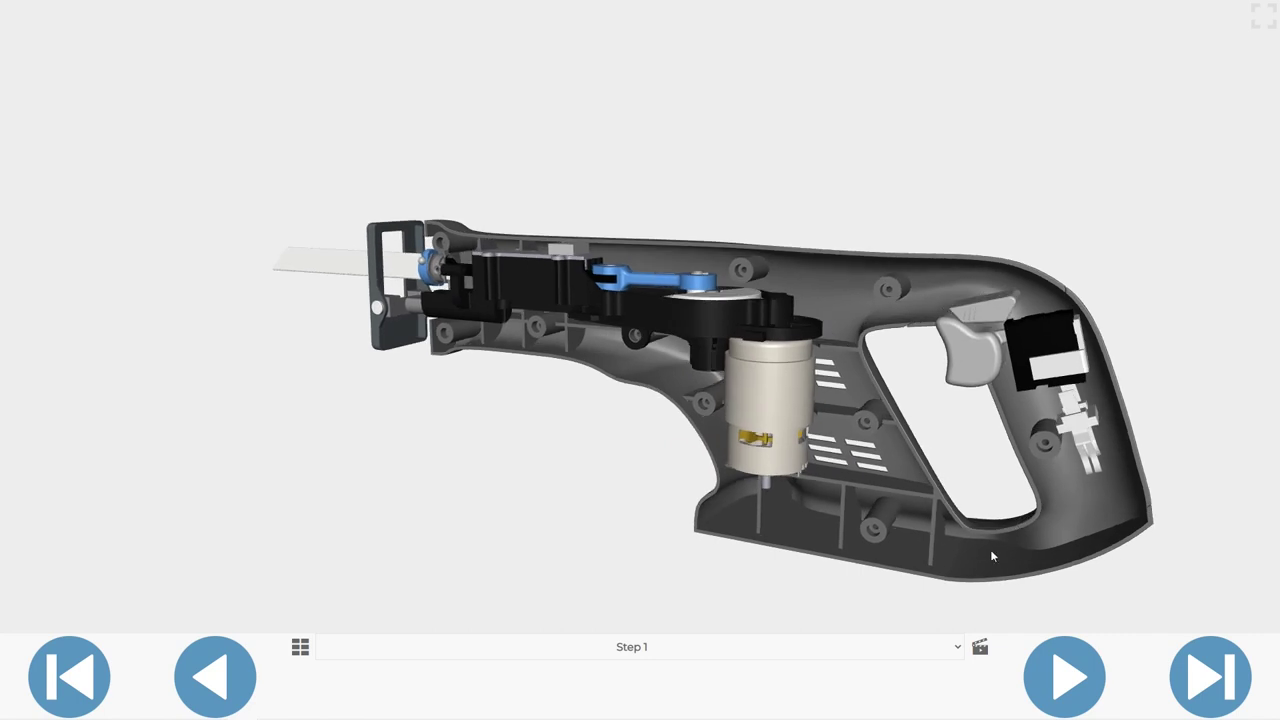
{"action": "left_click", "coordinate": [1035, 668]}
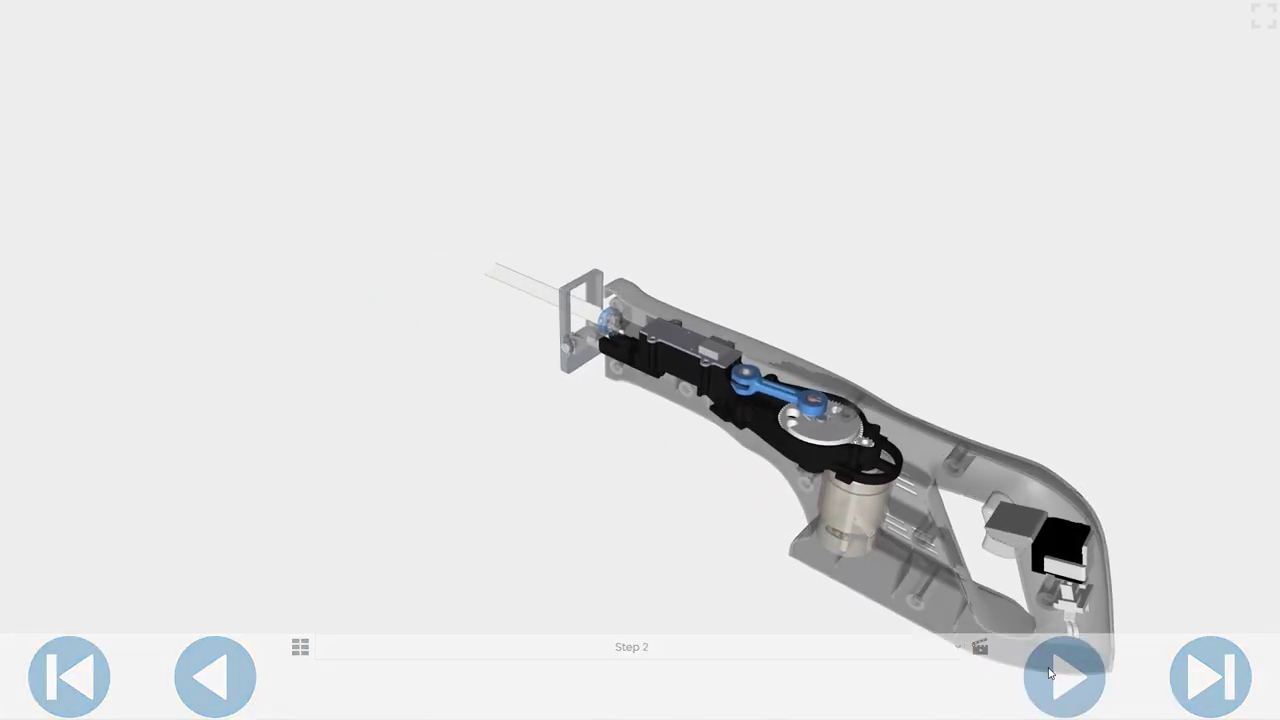
{"action": "left_click_drag", "start_coordinate": [640, 333], "coordinate": [727, 340]}
{"action": "scroll", "coordinate": [723, 384], "scroll_direction": "up", "scroll_amount": 6}
{"action": "left_click_drag", "start_coordinate": [801, 432], "coordinate": [766, 426]}
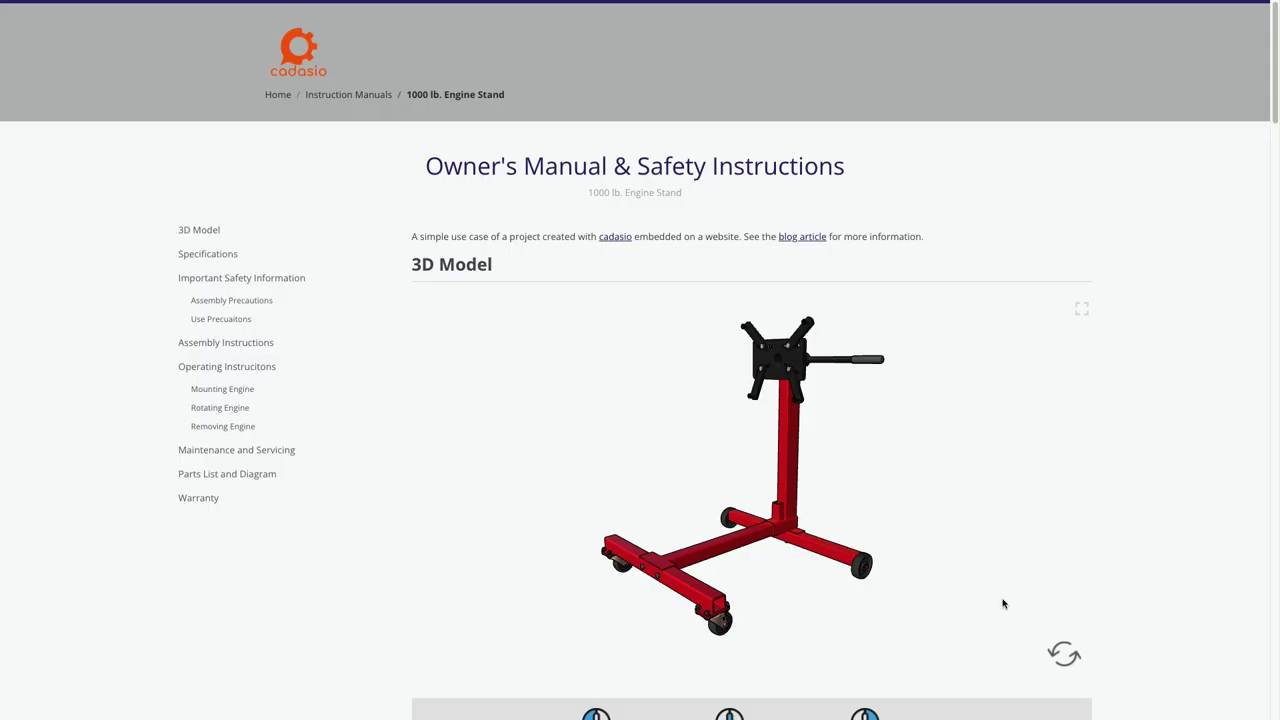
On the 1000 lb. Engine Stand manual web page, examine the embedded 3D model of the stand from another angle.
{"action": "left_click", "coordinate": [1054, 662]}
{"action": "left_click_drag", "start_coordinate": [906, 543], "coordinate": [815, 536]}
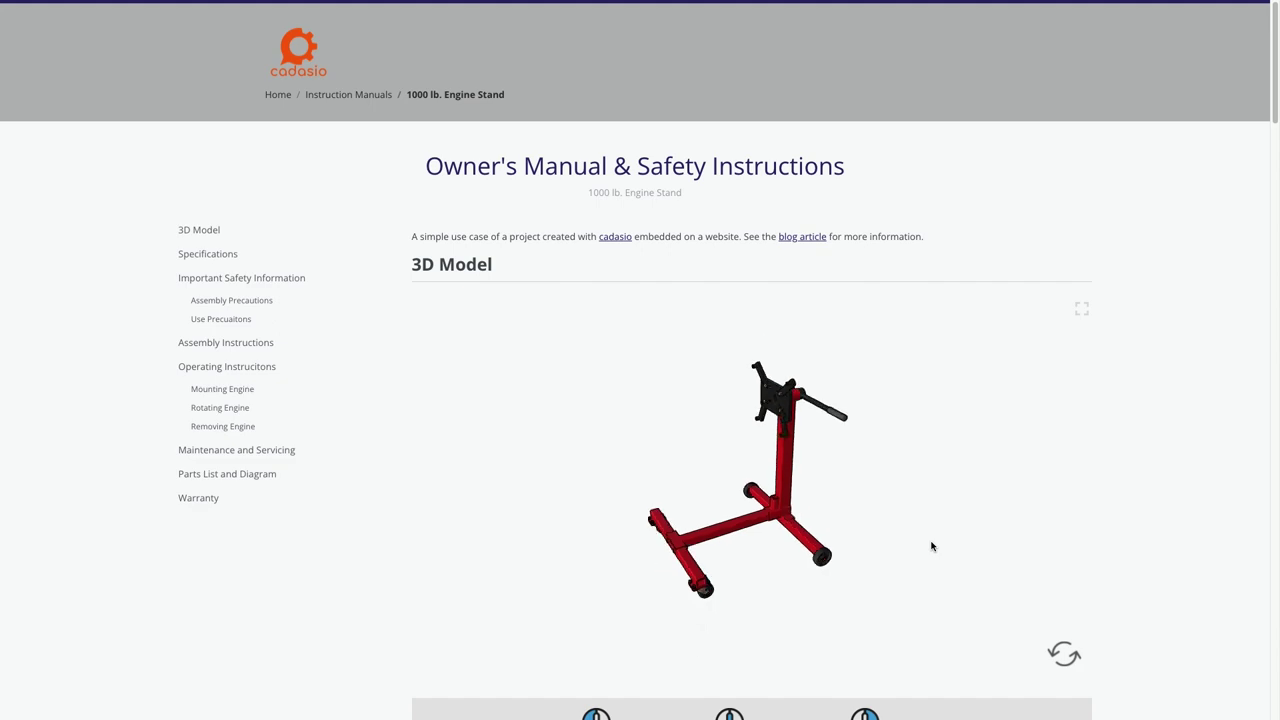
On the Cadasio Tech Tips page, play the Steps Manager quick tip video in full screen, skipping ahead to about 00:25.
{"action": "mouse_move", "coordinate": [1272, 8]}
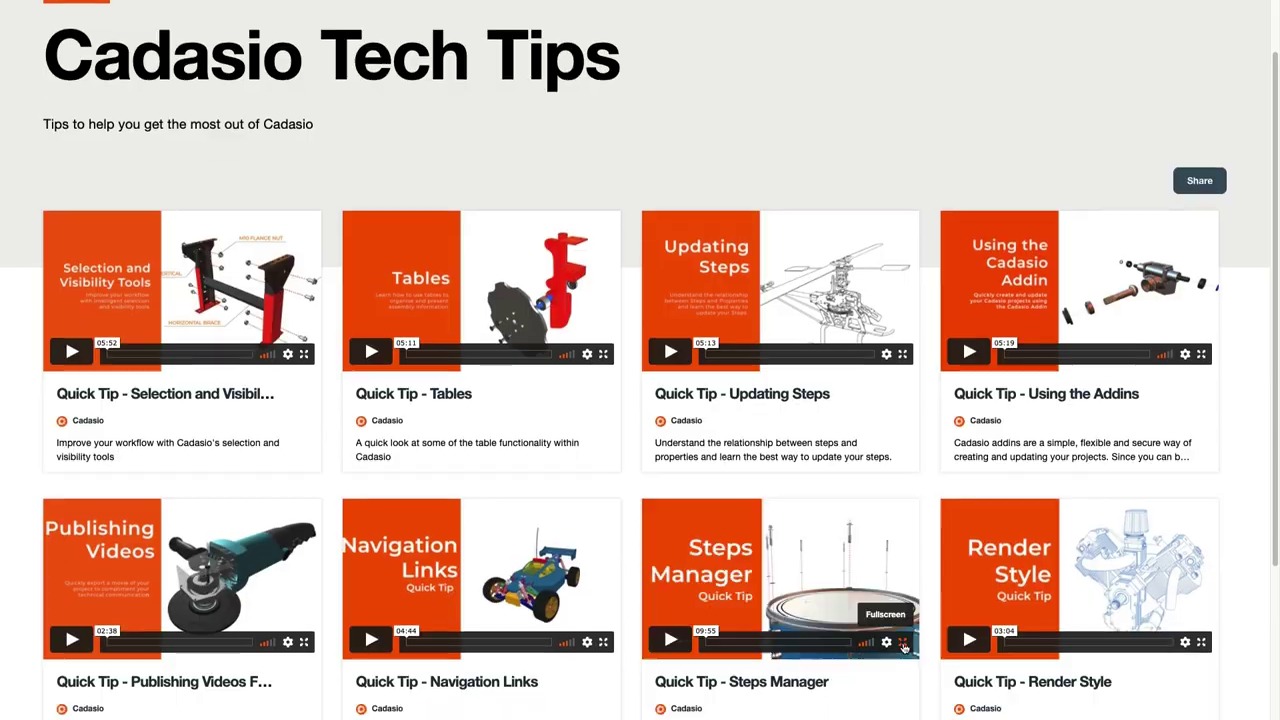
{"action": "left_click", "coordinate": [902, 641]}
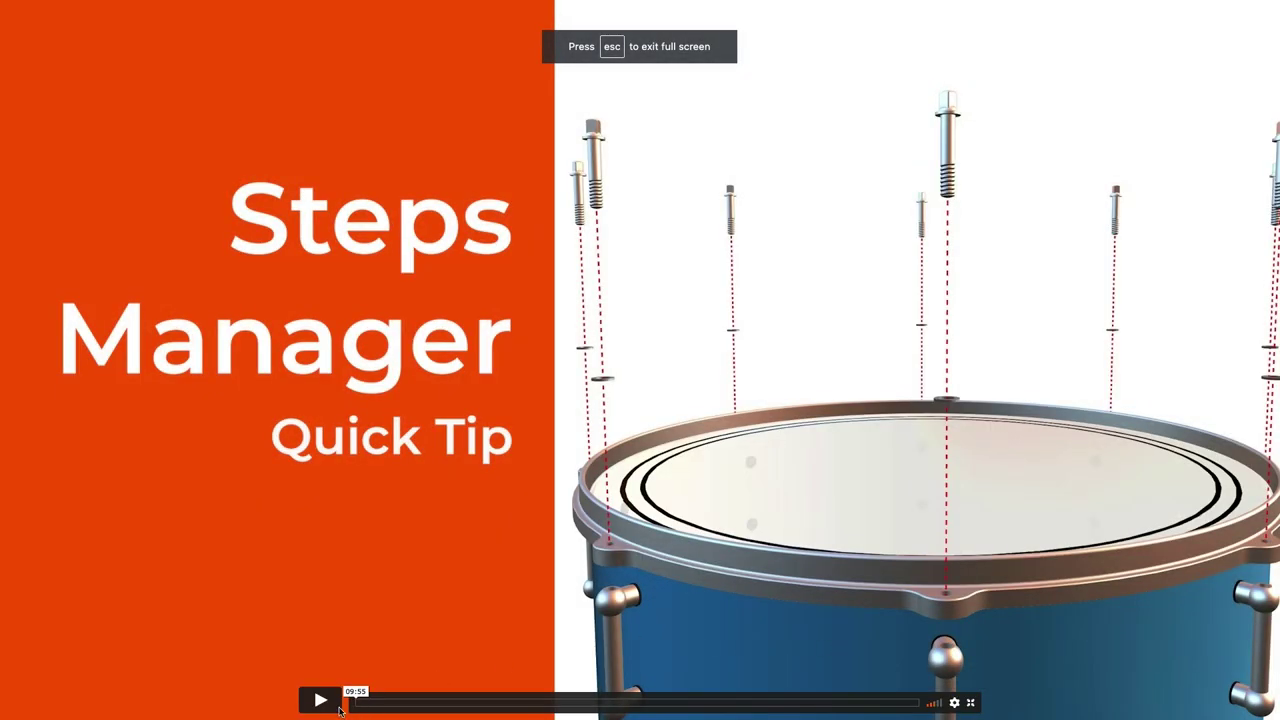
{"action": "left_click", "coordinate": [320, 700]}
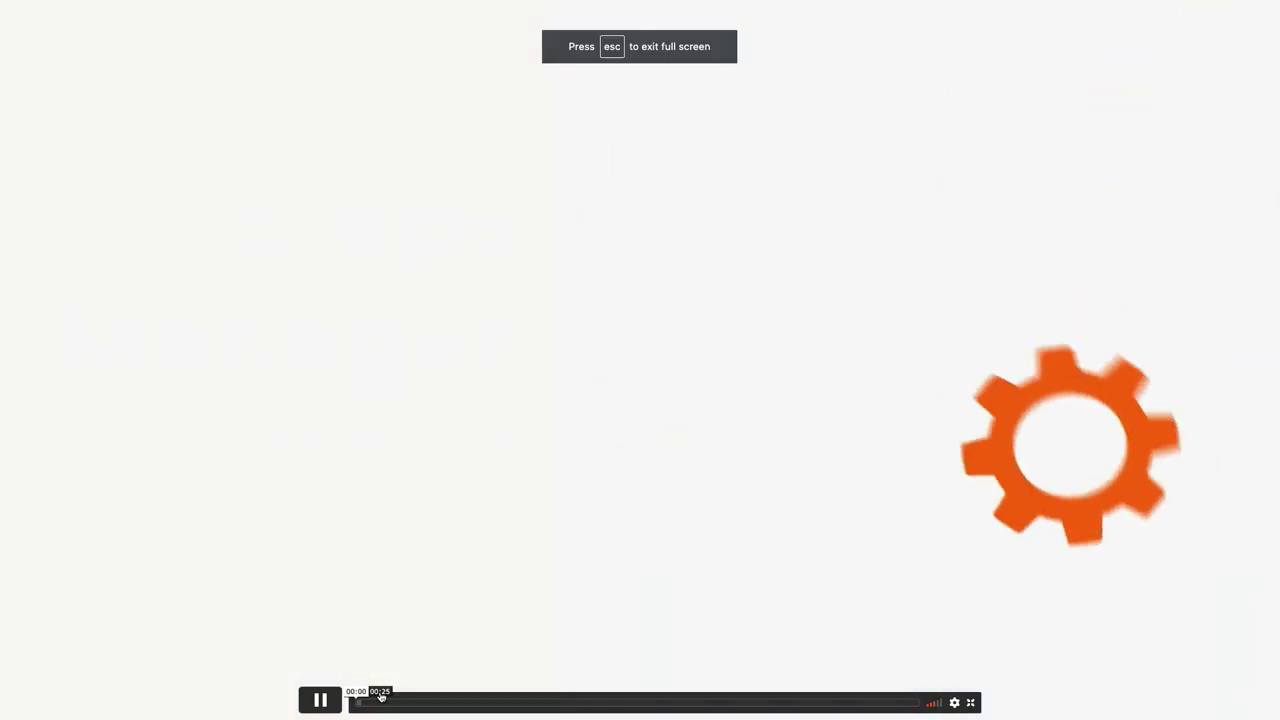
{"action": "left_click", "coordinate": [380, 700]}
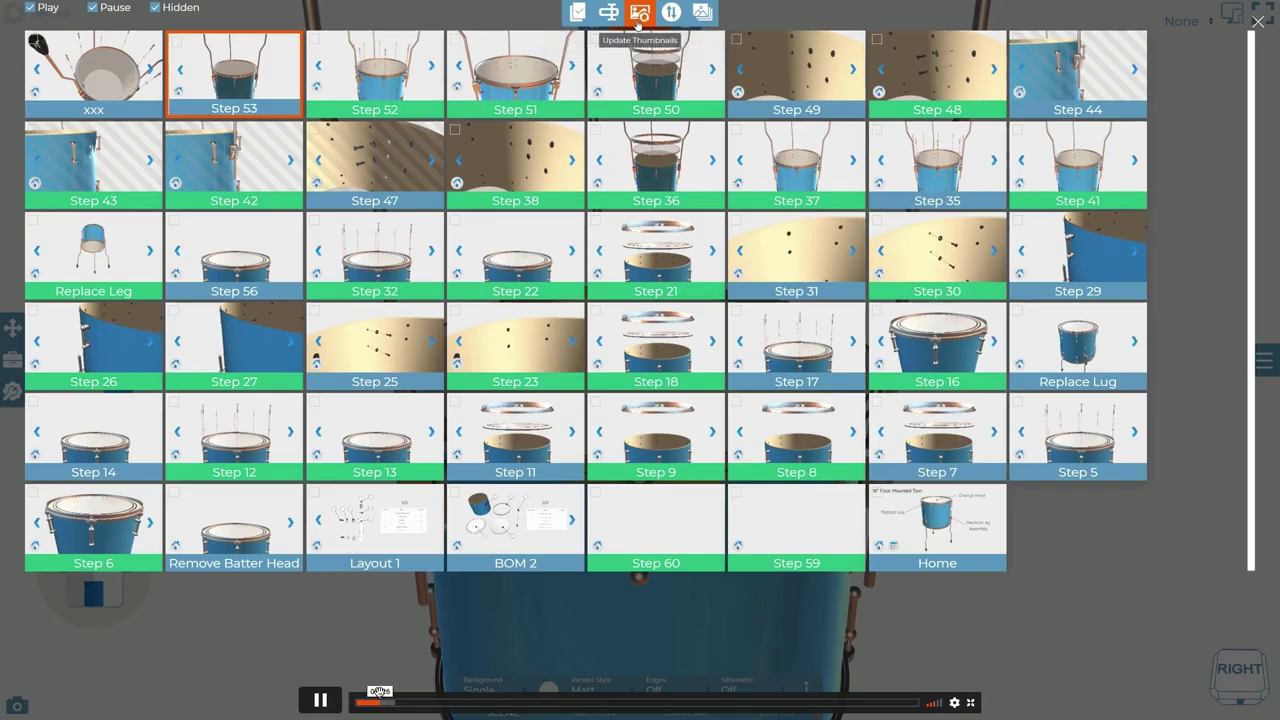